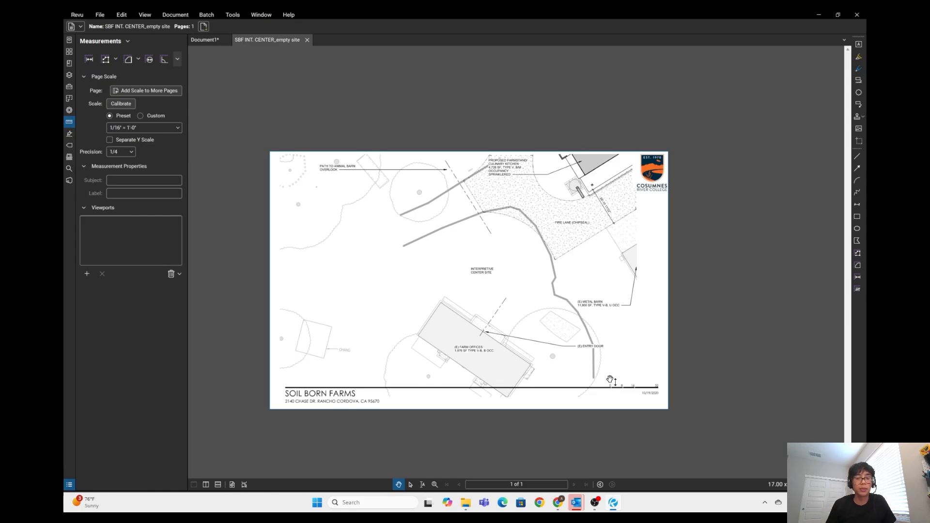
# - Check the 1/16" = 1'-0" page scale by measuring the graphic scale bar between the 0 and 8 marks
pyautogui.scroll(3, 650, 430)
pyautogui.scroll(3, 605, 391)
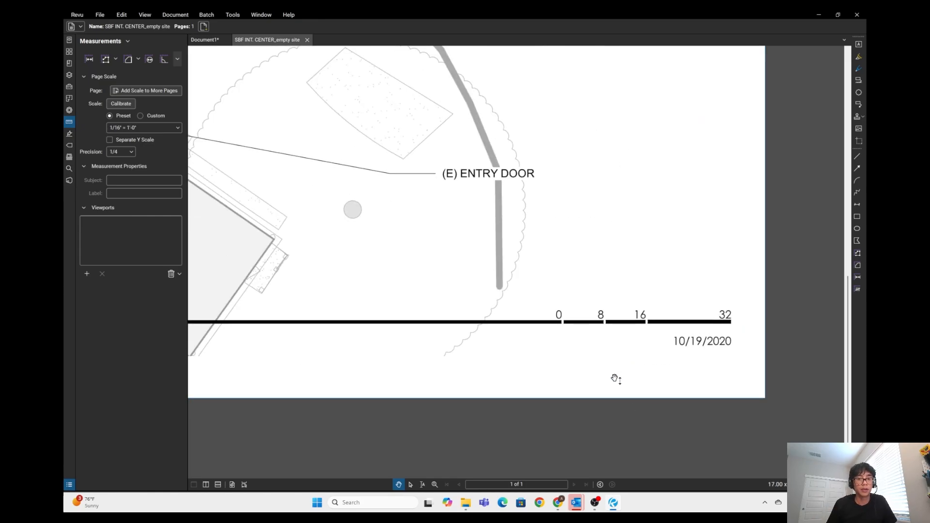
pyautogui.moveTo(614, 378); pyautogui.dragTo(509, 389)
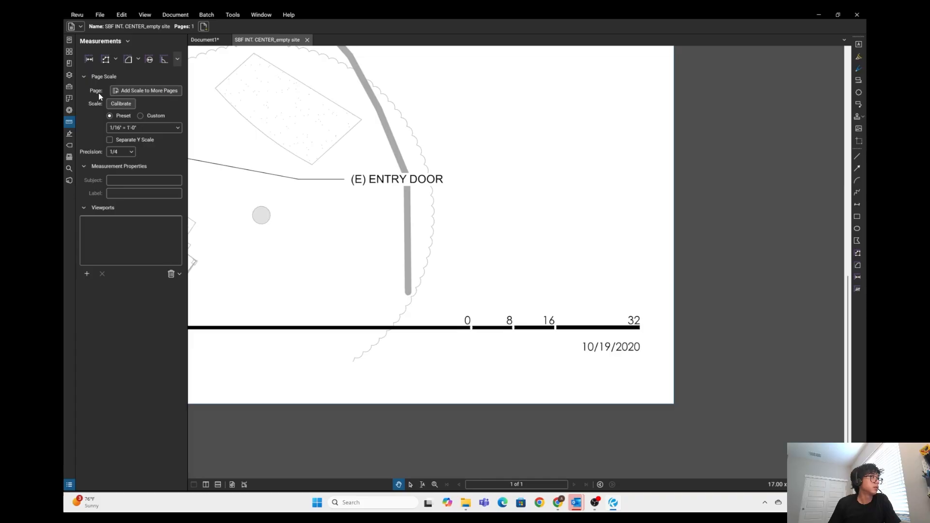
pyautogui.click(128, 129)
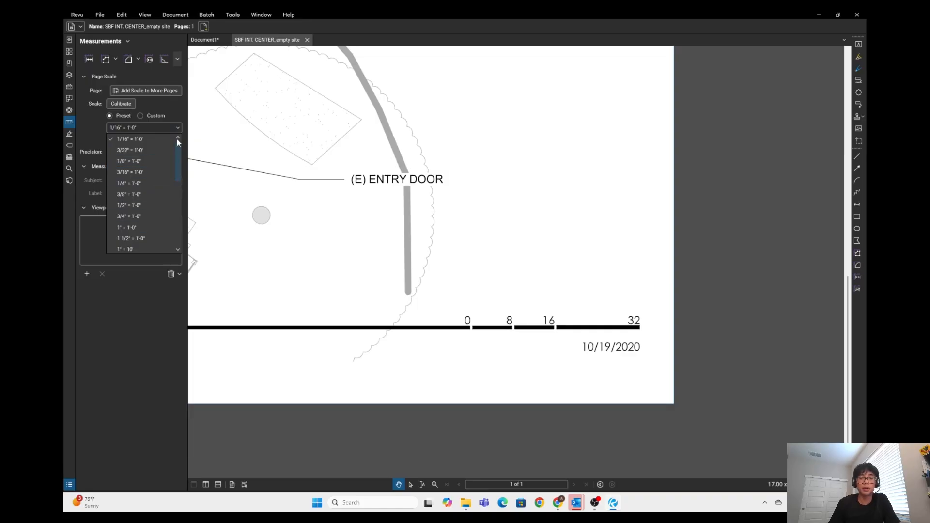
pyautogui.click(143, 127)
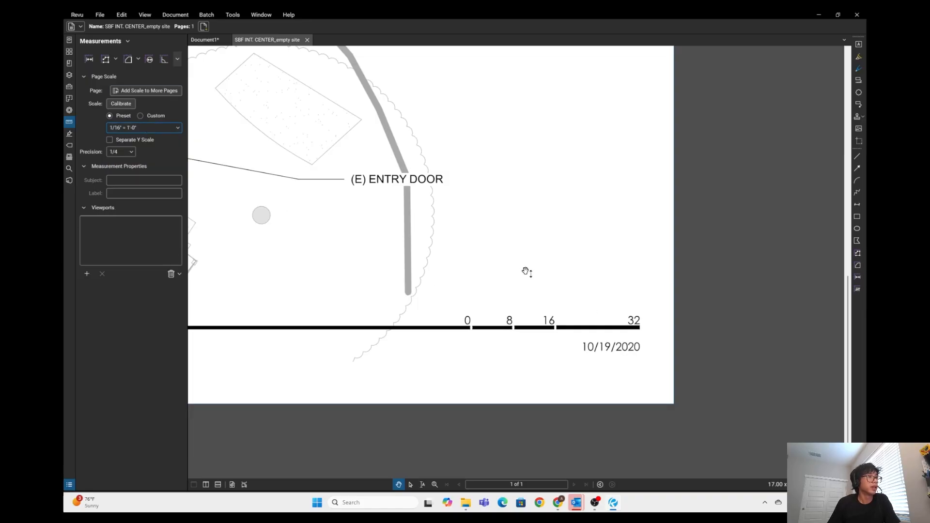
pyautogui.click(89, 59)
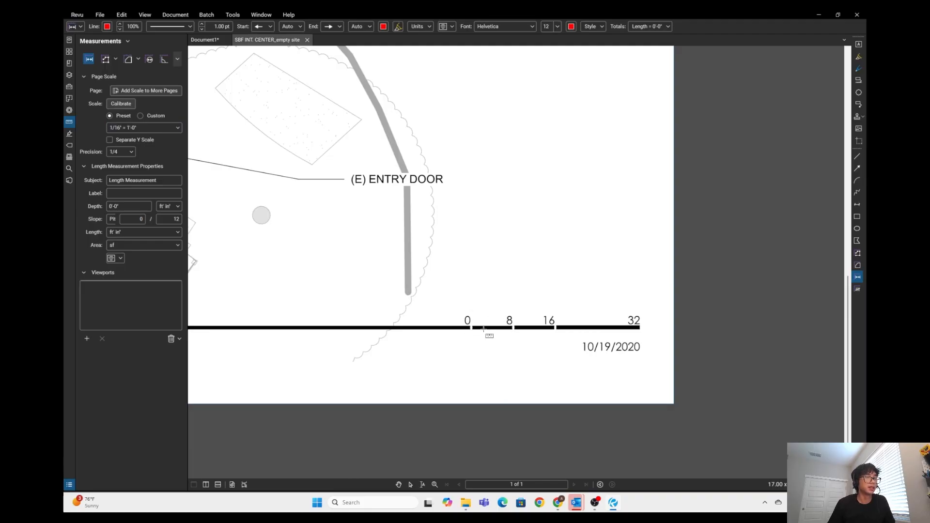
pyautogui.click(467, 312)
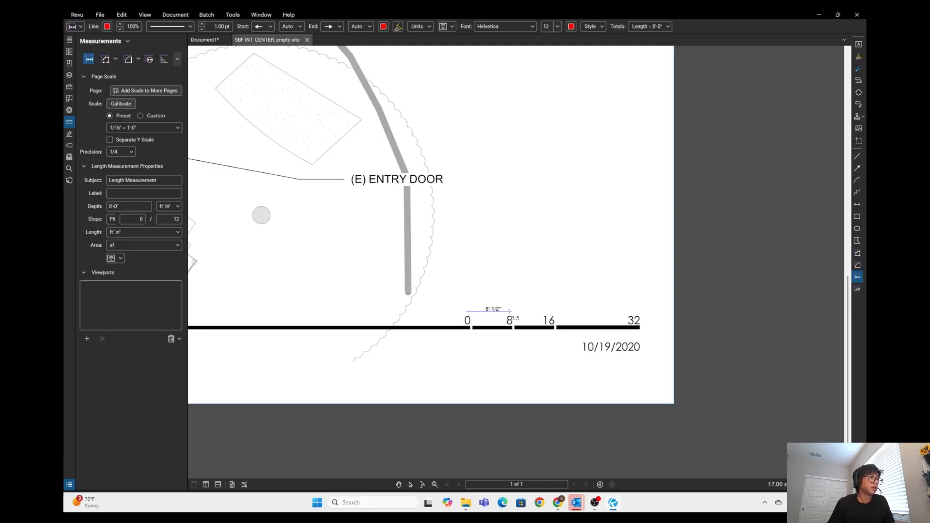
pyautogui.press('Escape')
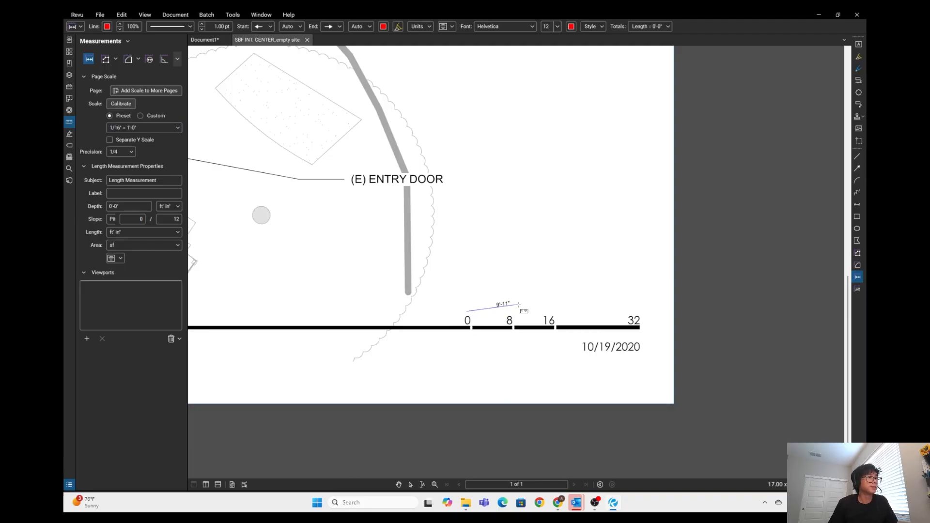
# - Duplicate the site plan page so the document holds a second copy of it
pyautogui.scroll(-5, 401, 299)
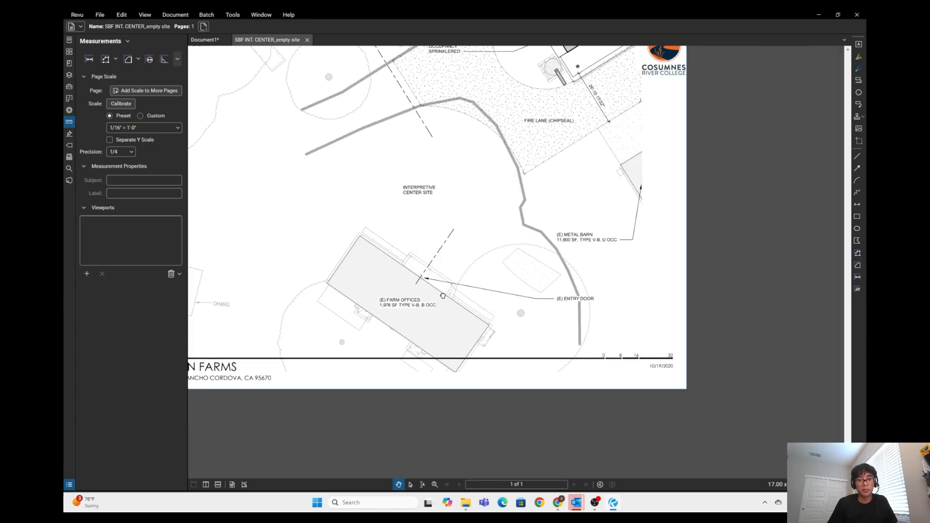
pyautogui.scroll(2, 443, 295)
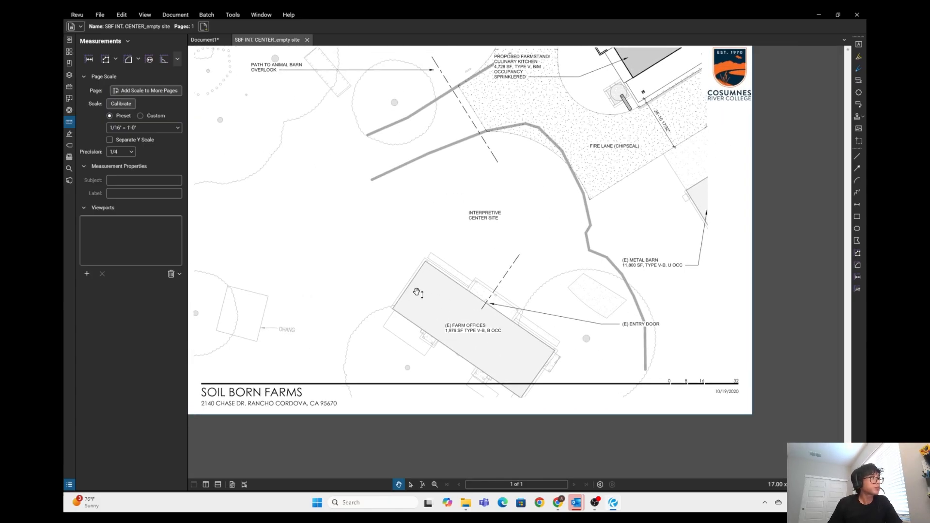
pyautogui.moveTo(504, 321); pyautogui.dragTo(550, 330)
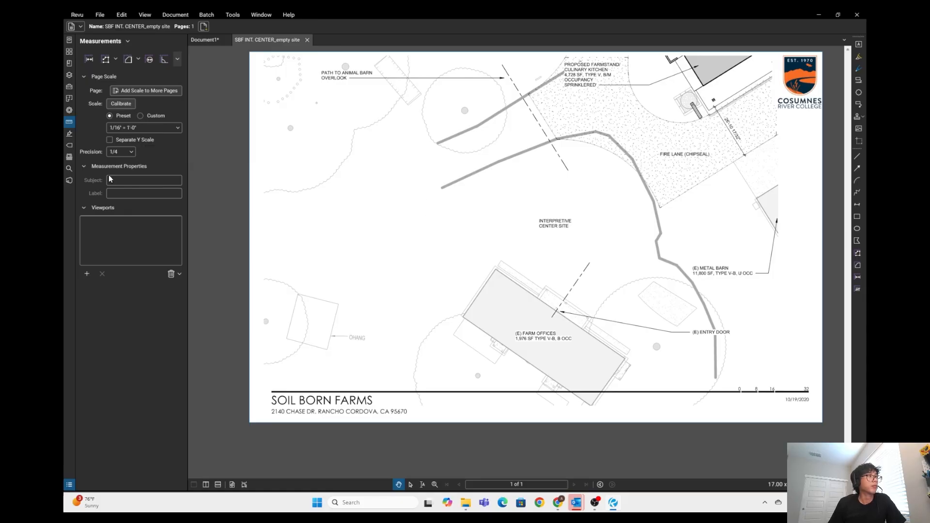
pyautogui.click(70, 51)
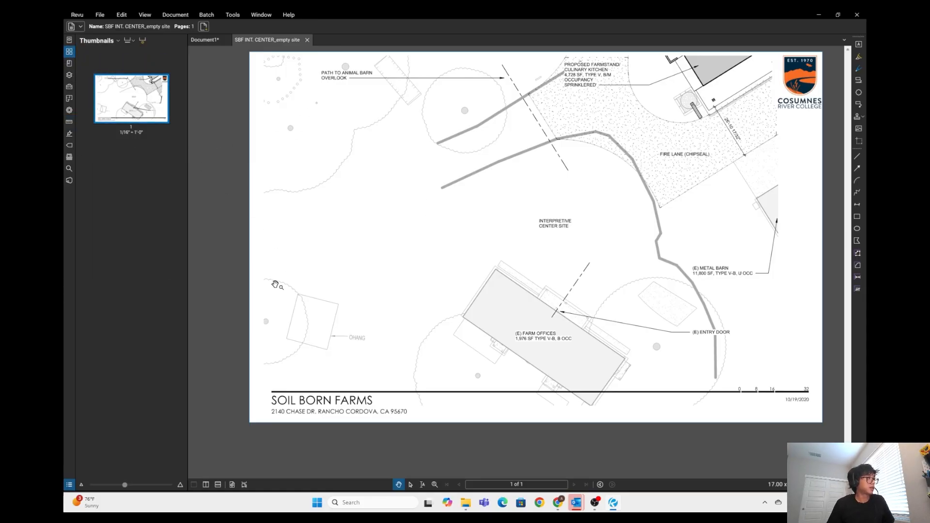
pyautogui.hotkey('ctrl', 'v')
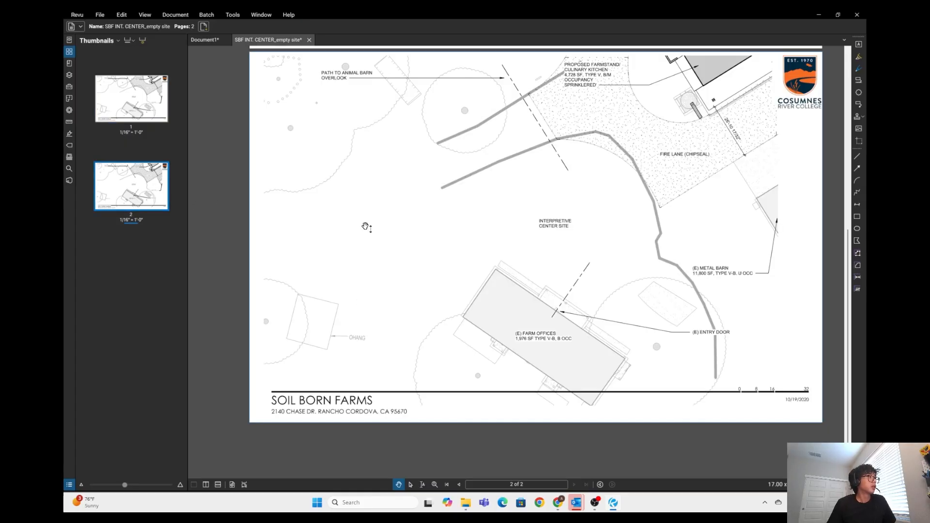
# - Place a text box above the SOIL BORN FARMS title on page 1 and enter "1ST FLOOR"
pyautogui.scroll(5, 366, 227)
pyautogui.scroll(2, 371, 315)
pyautogui.press('t')
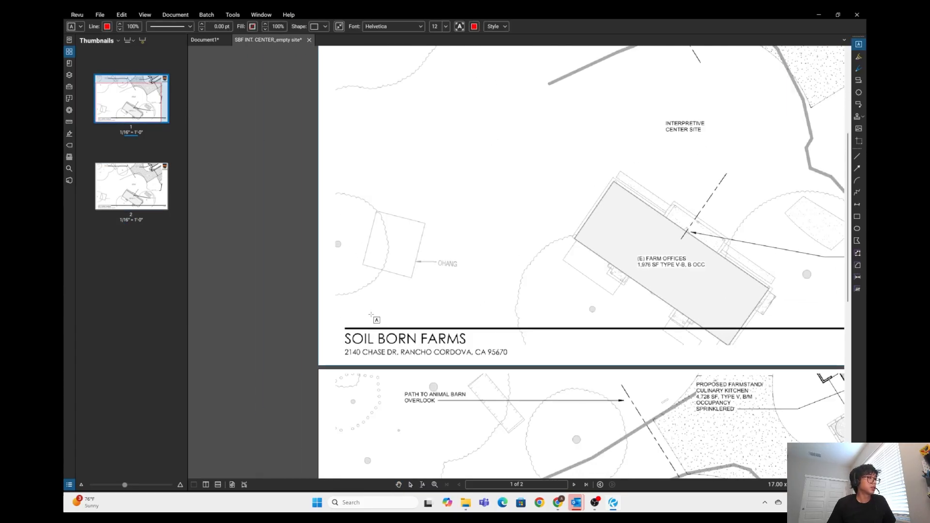
pyautogui.scroll(2, 372, 315)
pyautogui.moveTo(320, 287); pyautogui.dragTo(566, 336)
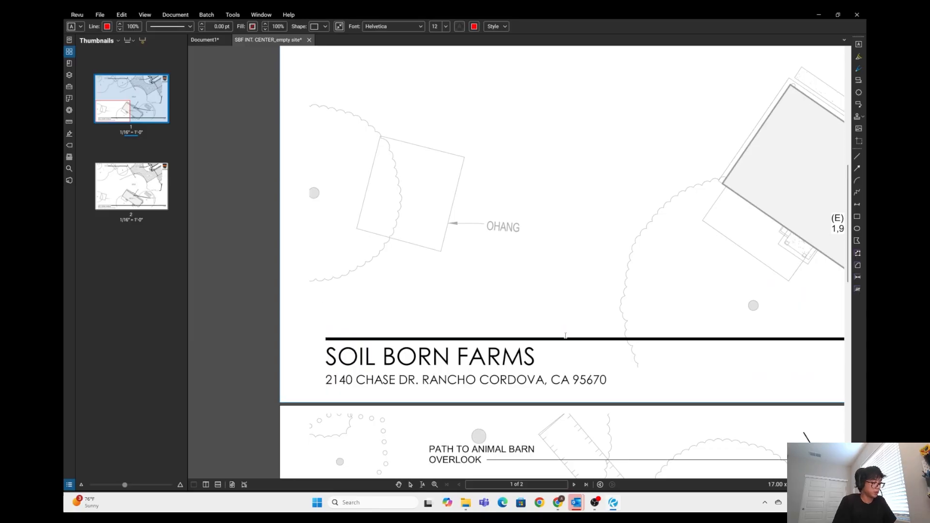
pyautogui.press('capslock')
pyautogui.write('1ST')
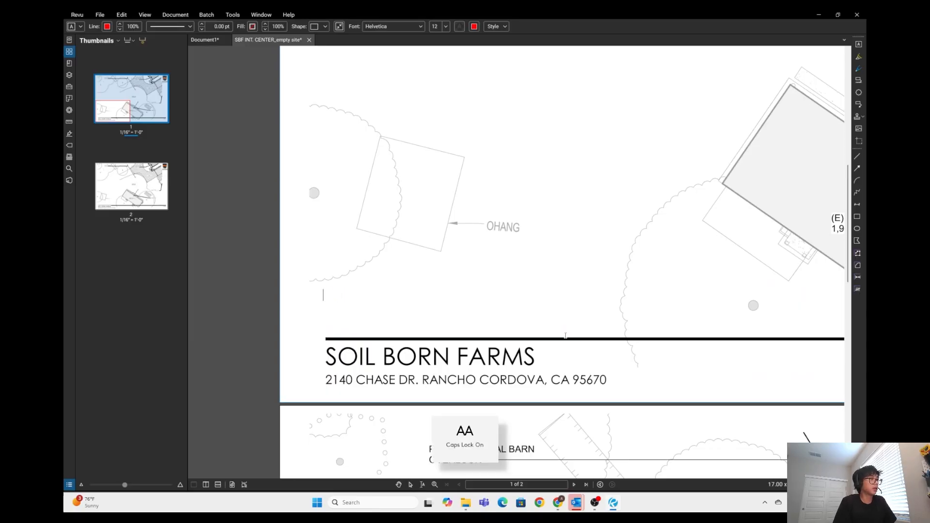
pyautogui.write('1ST FL')
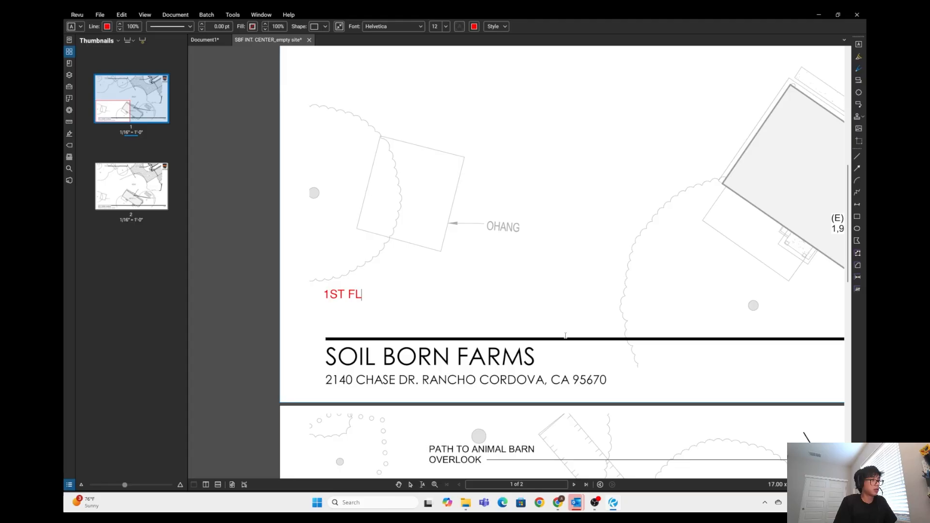
pyautogui.write('OOR')
# - Add the line "INTERPETIVE CENTER FUNCTIONAL ANALYSIS" below the floor name and widen the text box to fit it on one line
pyautogui.write('INTERPETIVE CENTER')
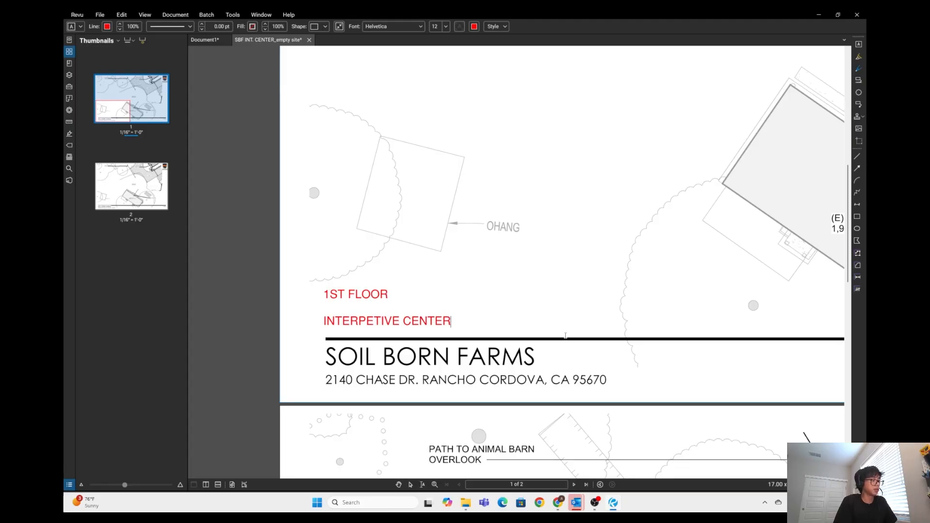
pyautogui.write(' SITE')
pyautogui.press('BackSpace')
pyautogui.press('BackSpace')
pyautogui.press('BackSpace')
pyautogui.write('FUNCATIONAL')
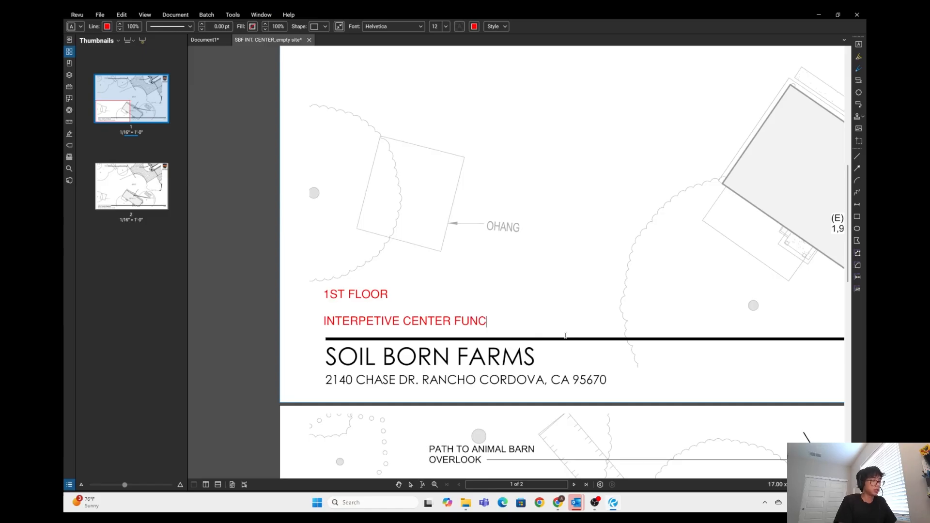
pyautogui.press('BackSpace')
pyautogui.press('BackSpace')
pyautogui.press('BackSpace')
pyautogui.press('BackSpace')
pyautogui.press('BackSpace')
pyautogui.press('BackSpace')
pyautogui.press('BackSpace')
pyautogui.write('TIONAL ANALYSIS')
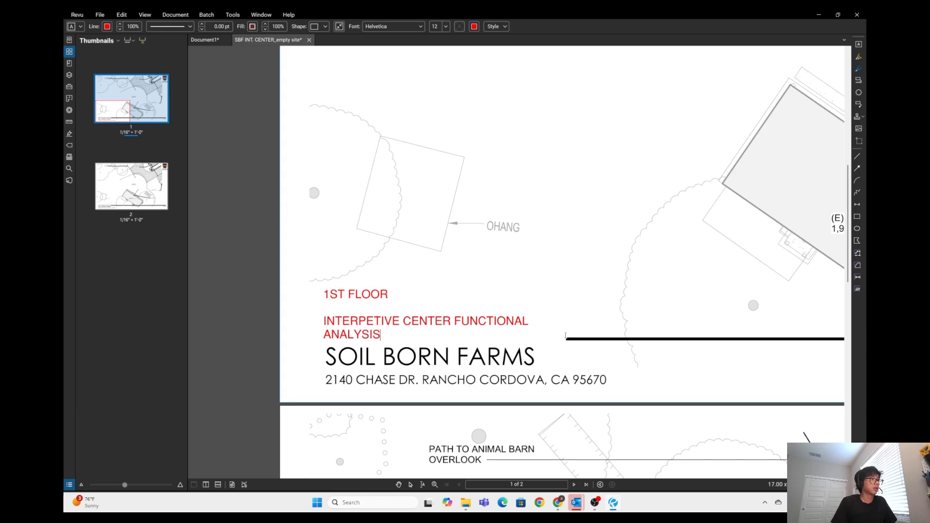
pyautogui.press('Escape')
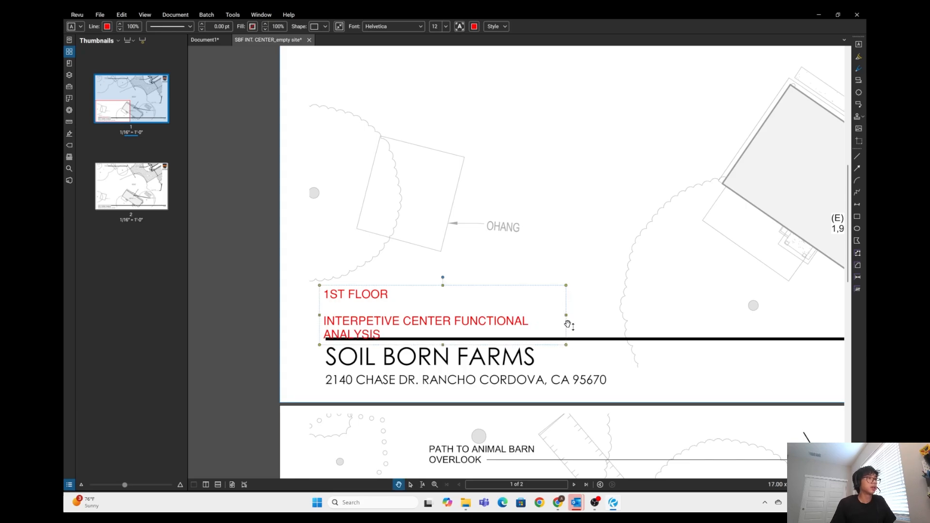
pyautogui.moveTo(566, 314); pyautogui.dragTo(584, 324)
# - Copy the red floor title text box to the same spot above SOIL BORN FARMS on page 2
pyautogui.scroll(-5, 533, 243)
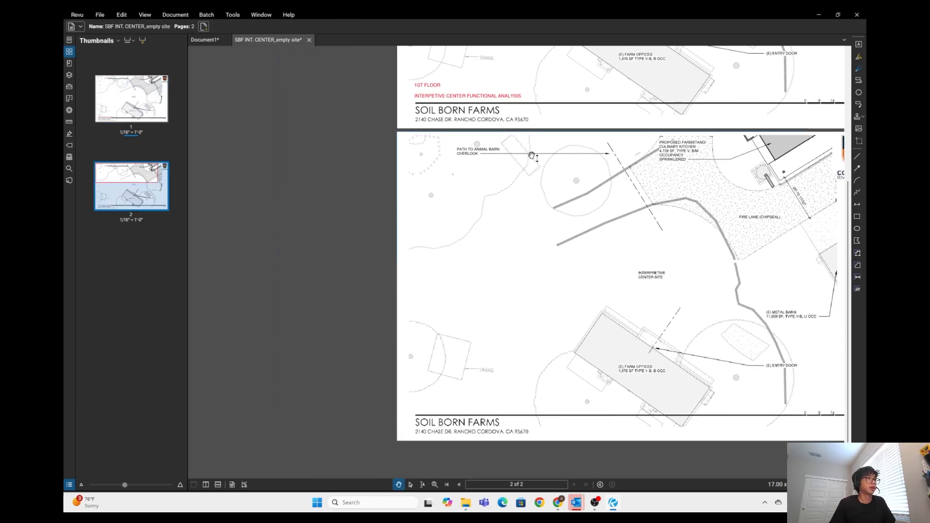
pyautogui.click(452, 95)
pyautogui.hotkey('ctrl', 'c')
pyautogui.hotkey('ctrl', 'v')
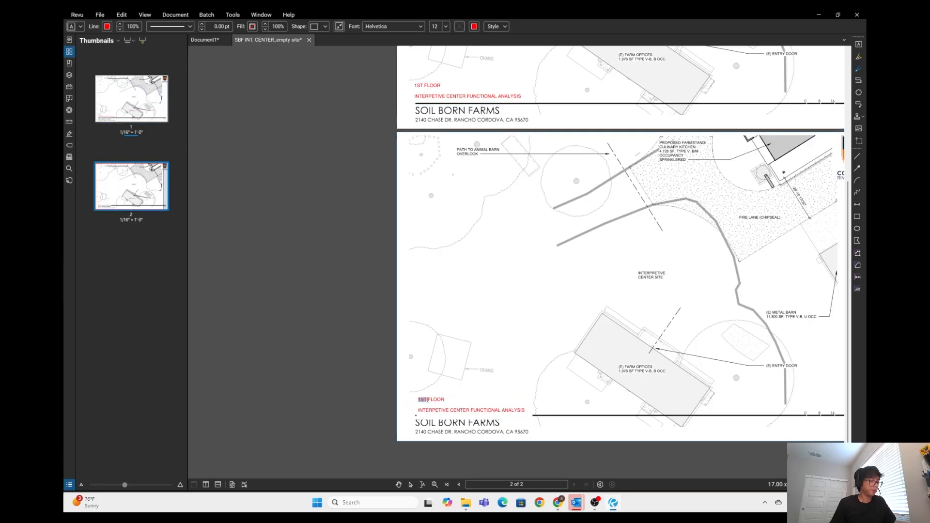
# - Draw a diameter measurement circle about 24' across on page 1, in the open area west of the interpretive center site label
pyautogui.scroll(10, 493, 306)
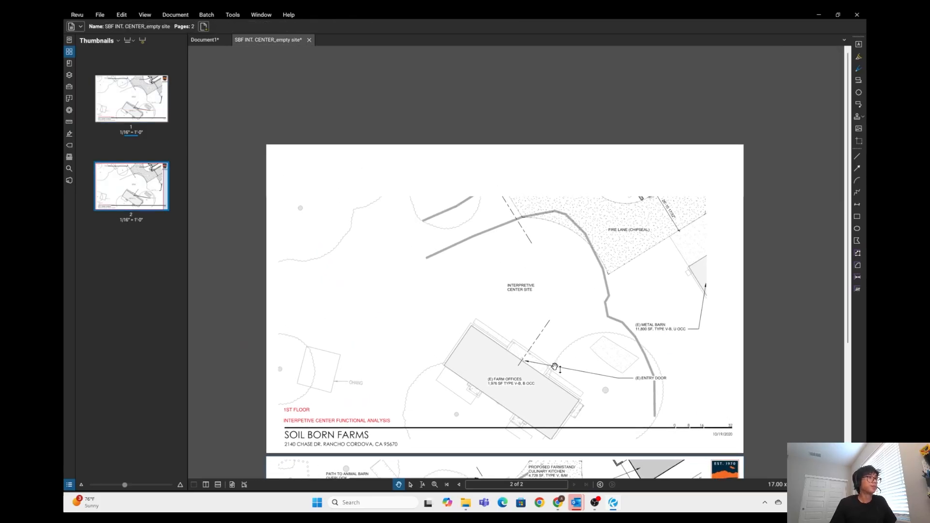
pyautogui.scroll(4, 543, 290)
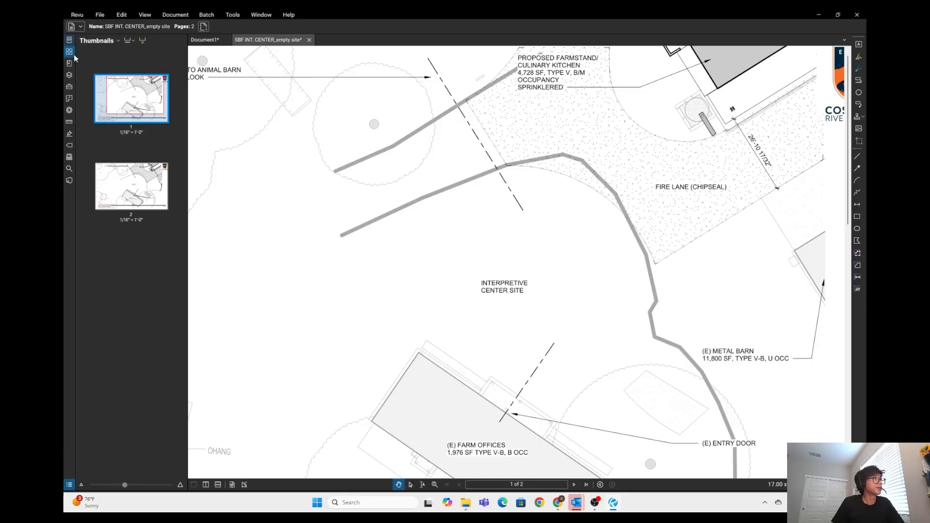
pyautogui.click(69, 121)
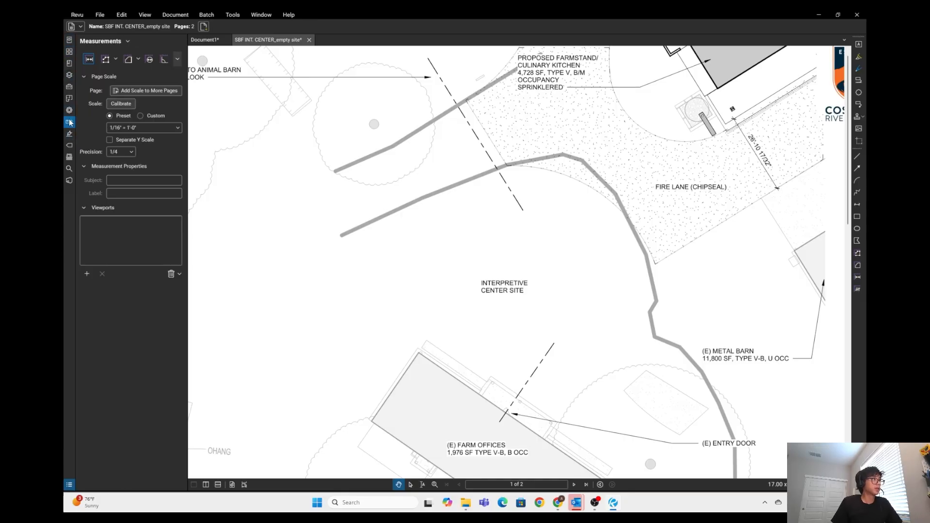
pyautogui.moveTo(354, 264); pyautogui.dragTo(442, 247)
pyautogui.click(149, 59)
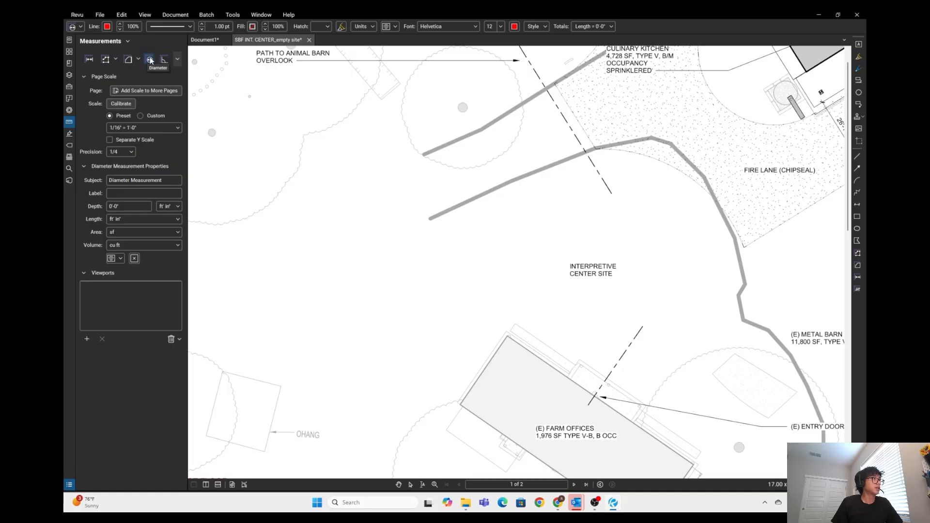
pyautogui.moveTo(358, 256); pyautogui.dragTo(430, 255)
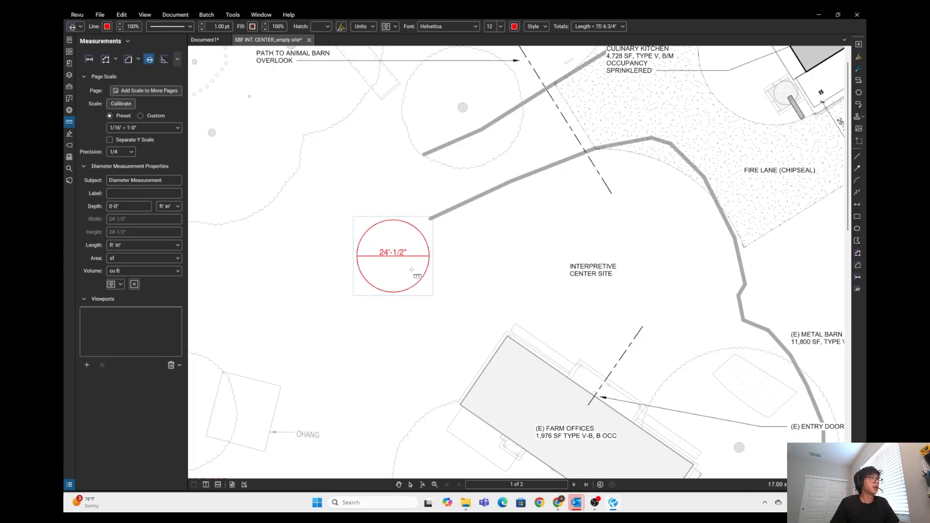
pyautogui.scroll(2, 411, 271)
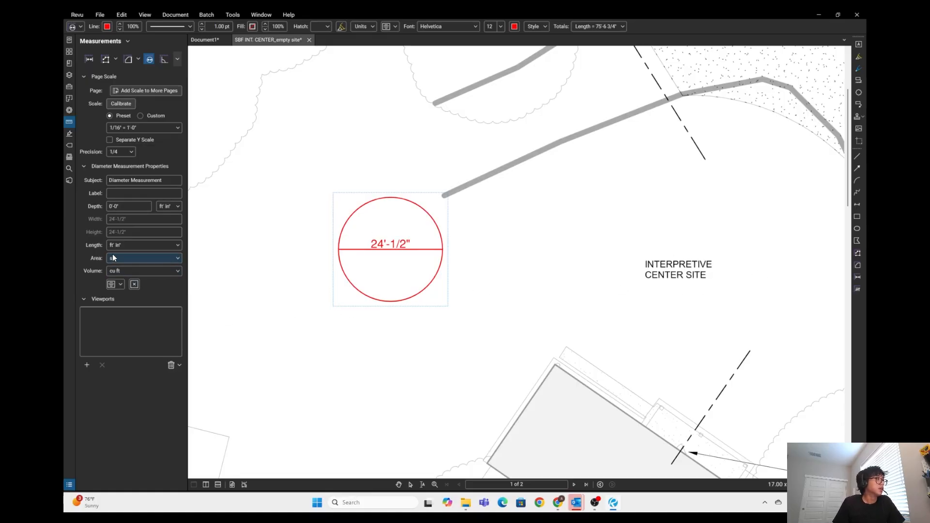
pyautogui.click(573, 377)
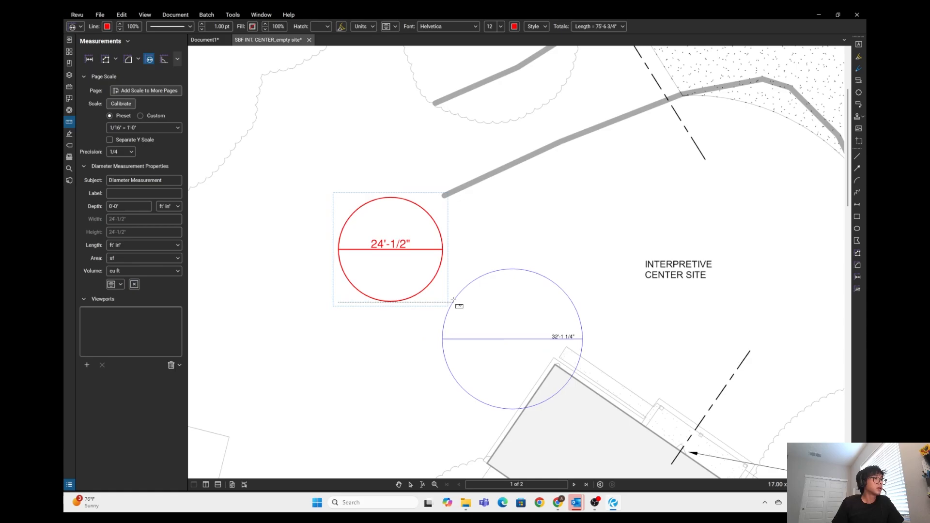
pyautogui.press('Escape')
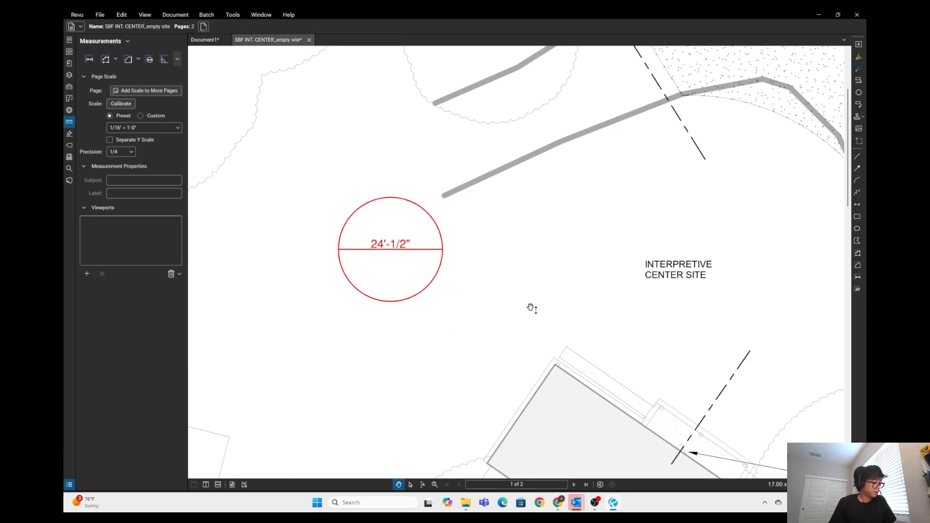
# - Bring up INT. CENTER PROGRAM.pdf in the browser beside the drawing and highlight the Entry/ Visitor Reception requirement under Usable Square Footage
pyautogui.click(847, 17)
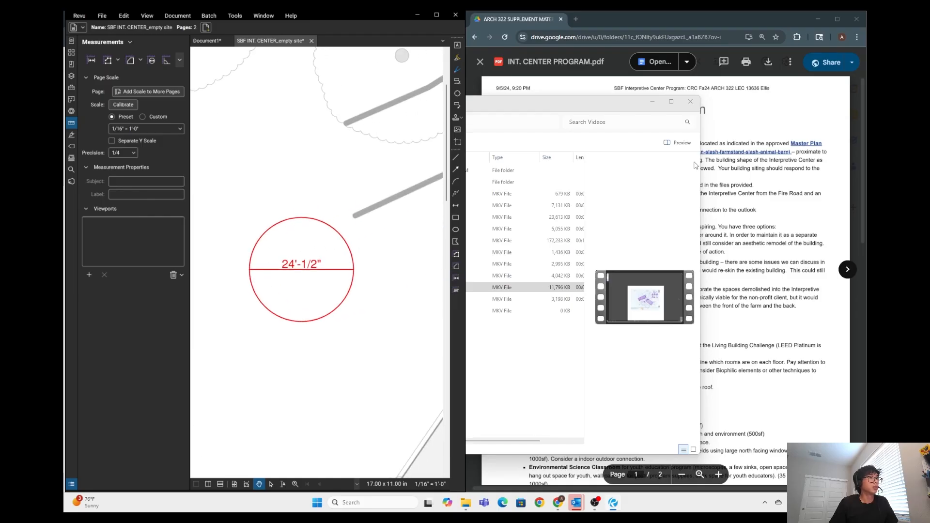
pyautogui.click(744, 194)
pyautogui.scroll(-3, 620, 301)
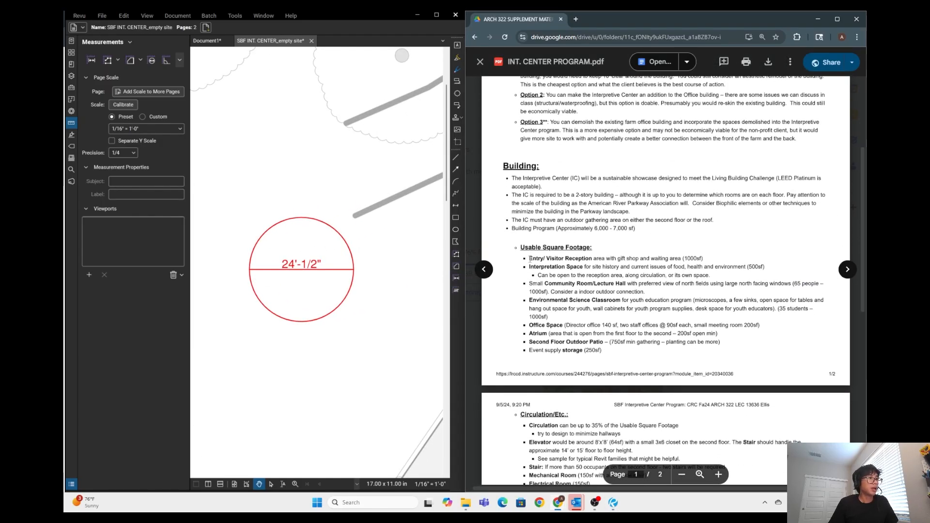
pyautogui.moveTo(531, 260); pyautogui.dragTo(688, 260)
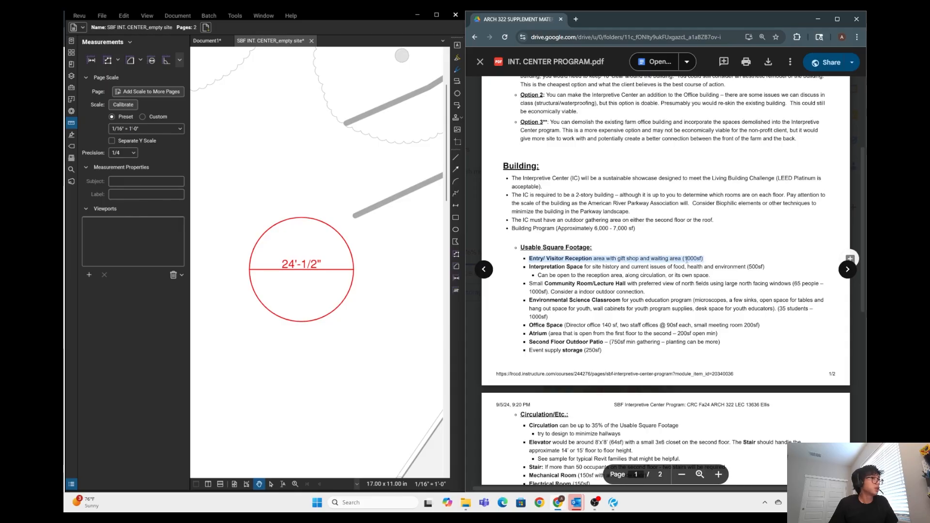
# - Set the diameter measurement circle's caption to show only its area, with the label and diameter turned off
pyautogui.click(376, 363)
pyautogui.click(331, 271)
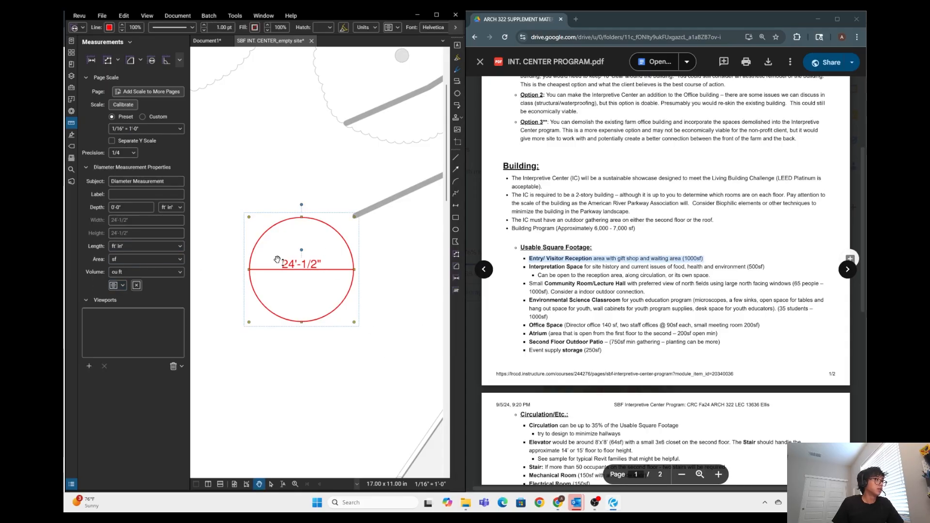
pyautogui.click(123, 286)
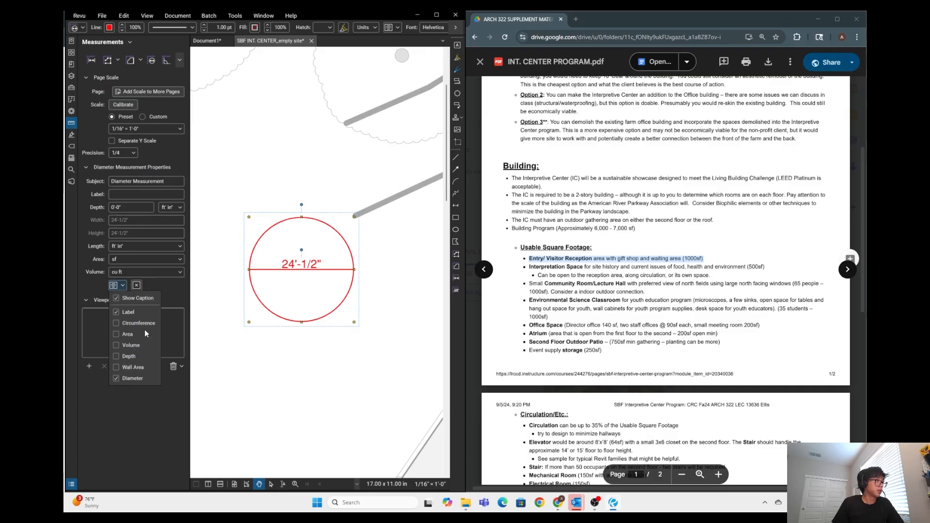
pyautogui.click(117, 335)
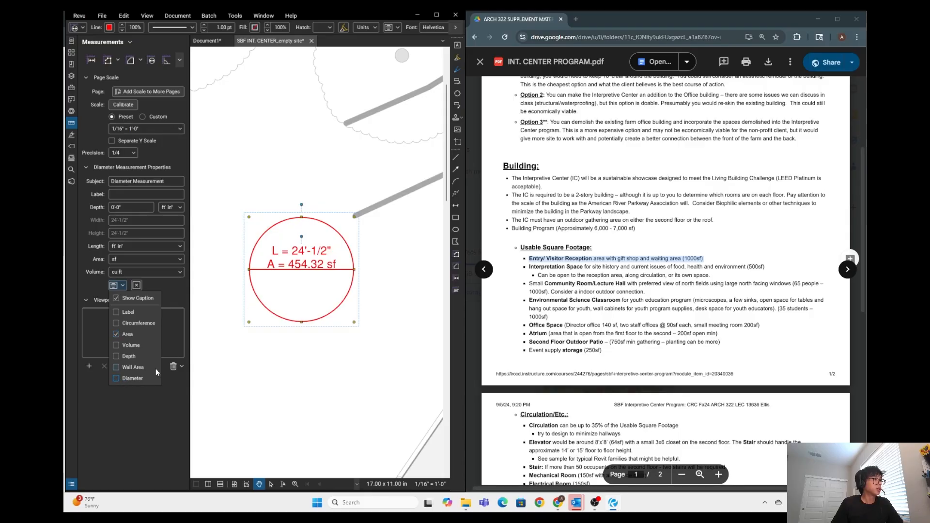
pyautogui.click(121, 379)
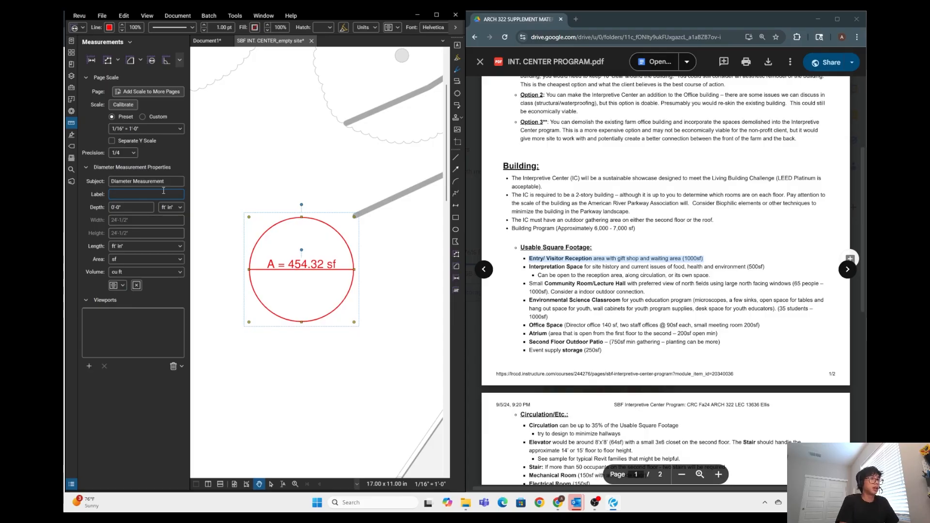
# - Label the measurement circle "Entry/Vistor Reception" in its measurement properties
pyautogui.write('eNTE')
pyautogui.press('BackSpace')
pyautogui.press('BackSpace')
pyautogui.press('BackSpace')
pyautogui.press('BackSpace')
pyautogui.write('E')
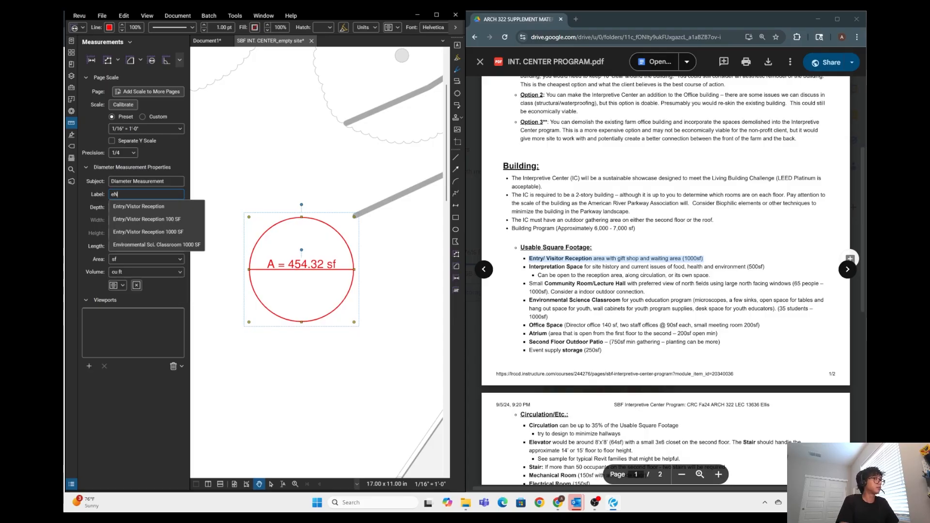
pyautogui.press('capslock')
pyautogui.write('ntry/Vist')
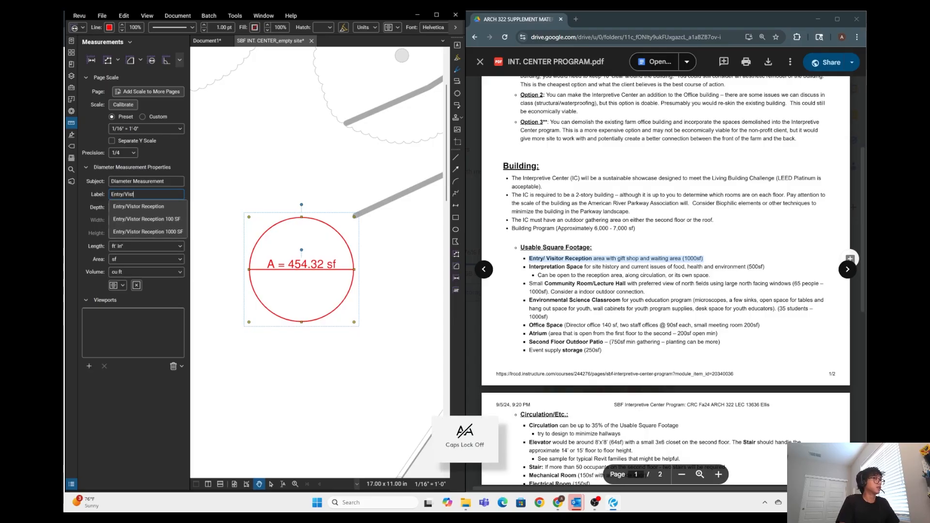
pyautogui.write('or Reception')
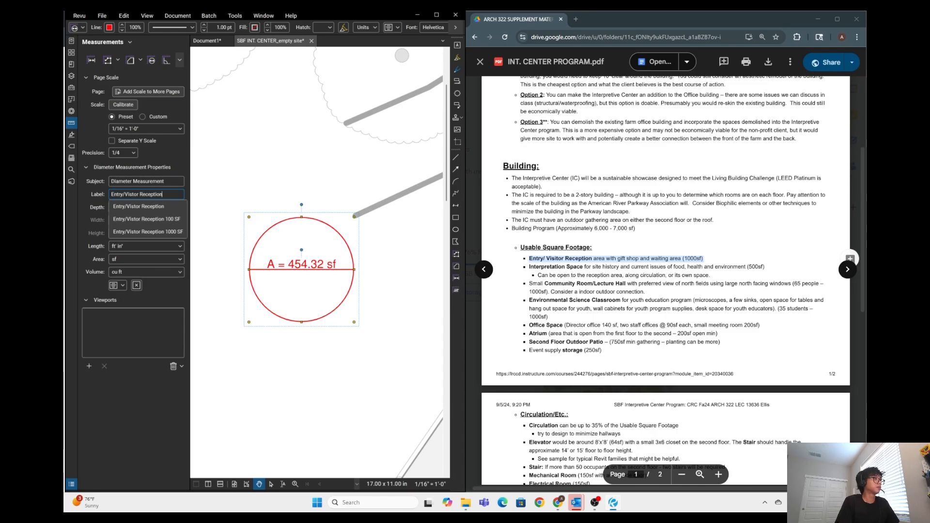
pyautogui.press('Return')
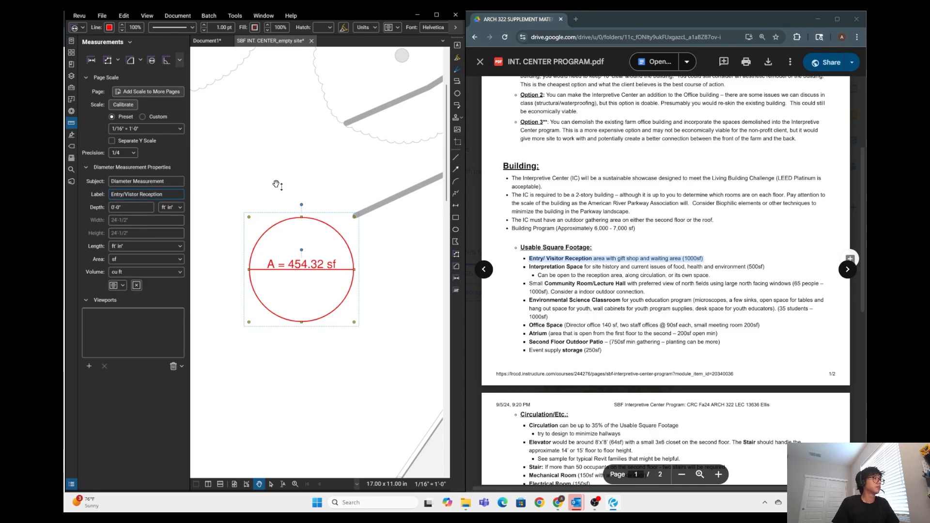
# - Include the label in the circle's caption together with its area
pyautogui.click(250, 192)
pyautogui.click(335, 274)
pyautogui.scroll(-3, 304, 254)
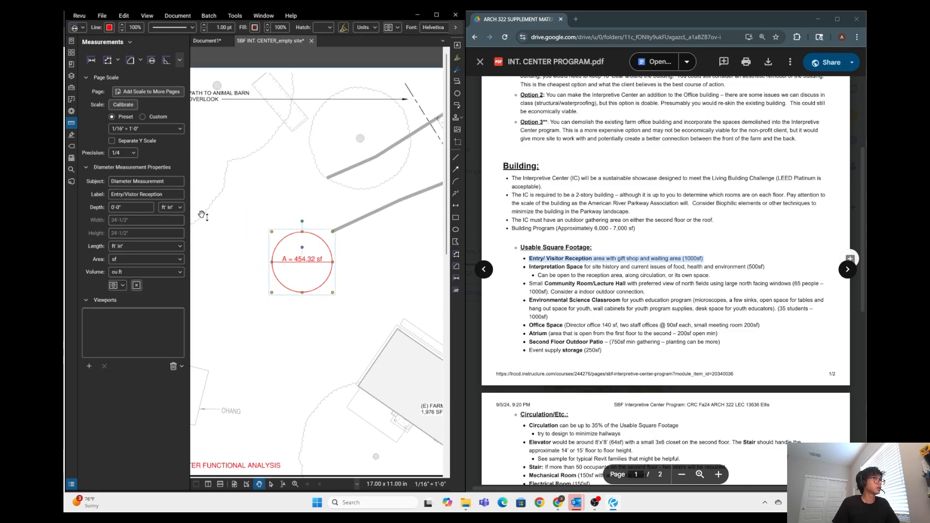
pyautogui.click(123, 286)
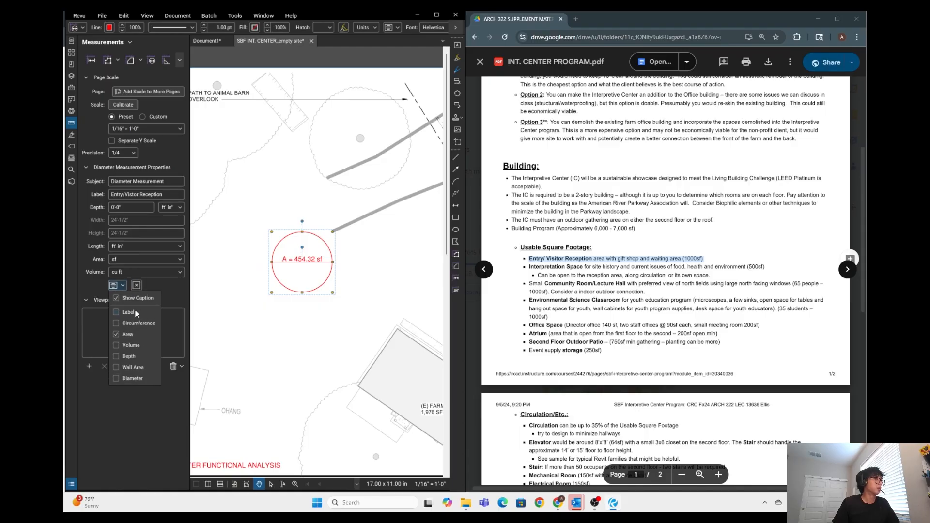
pyautogui.click(390, 332)
pyautogui.click(349, 271)
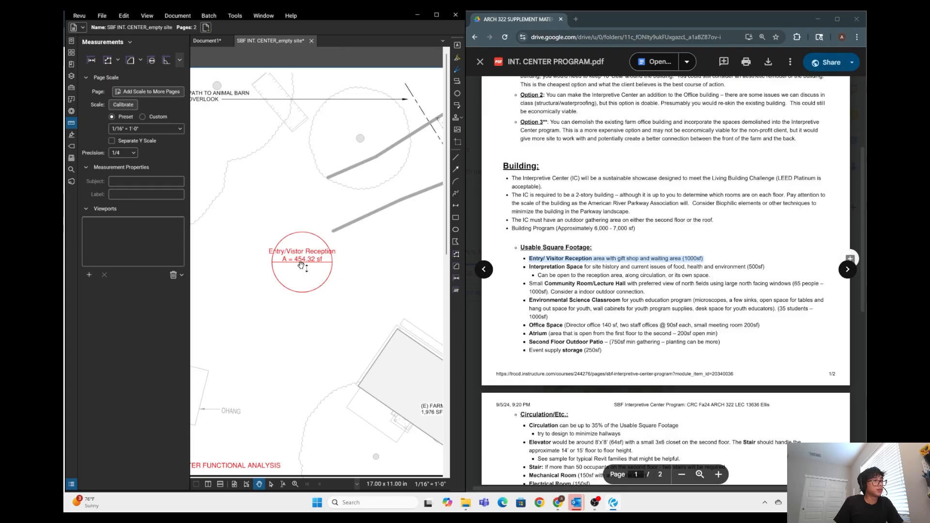
# - Enlarge the reception circle to an area of about 1,019 sf
pyautogui.click(313, 269)
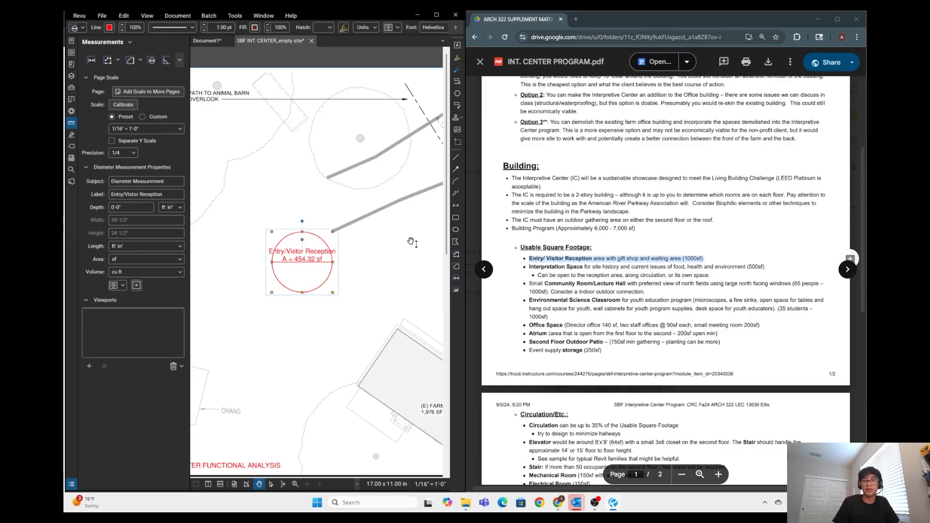
pyautogui.moveTo(334, 233); pyautogui.dragTo(365, 197)
pyautogui.scroll(2, 361, 205)
pyautogui.press('Escape')
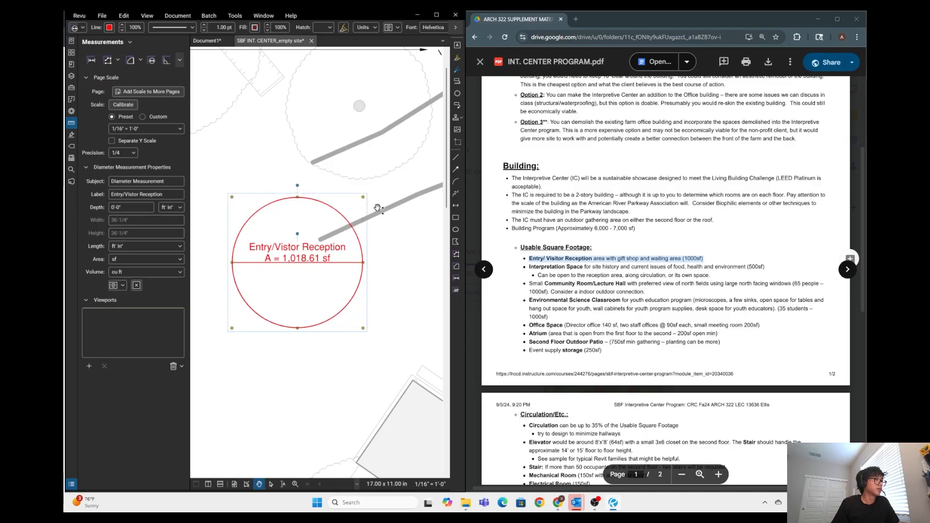
# - Remove the area from the reception circle's caption and change its label to "Entry/Vistor Reception 1000 SF"
pyautogui.click(321, 261)
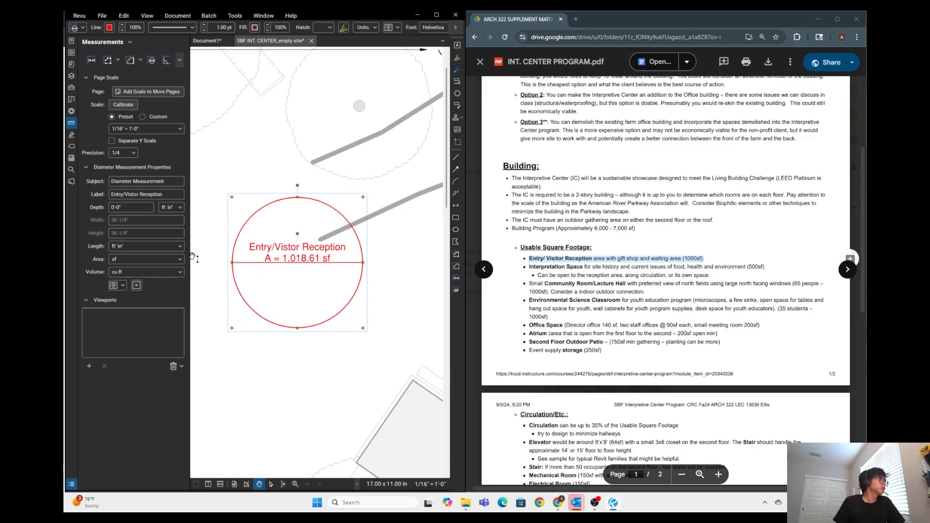
pyautogui.click(118, 286)
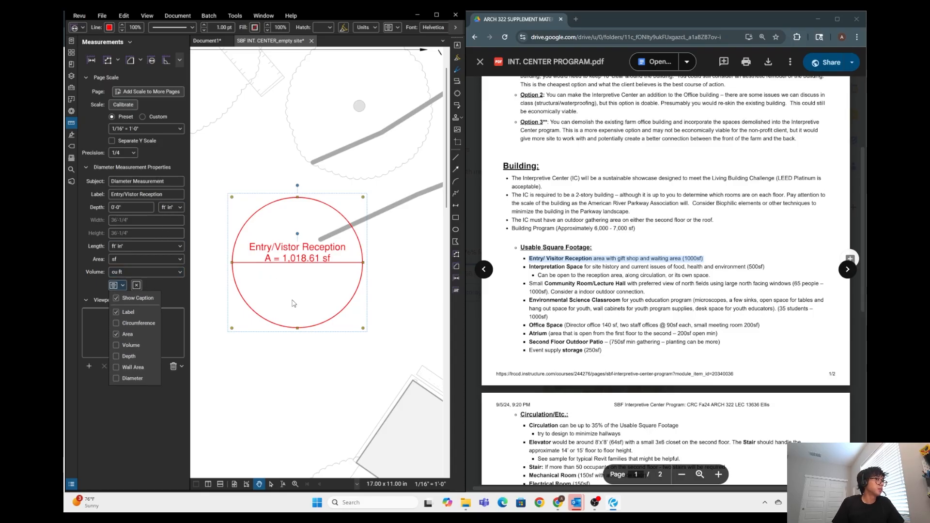
pyautogui.click(121, 336)
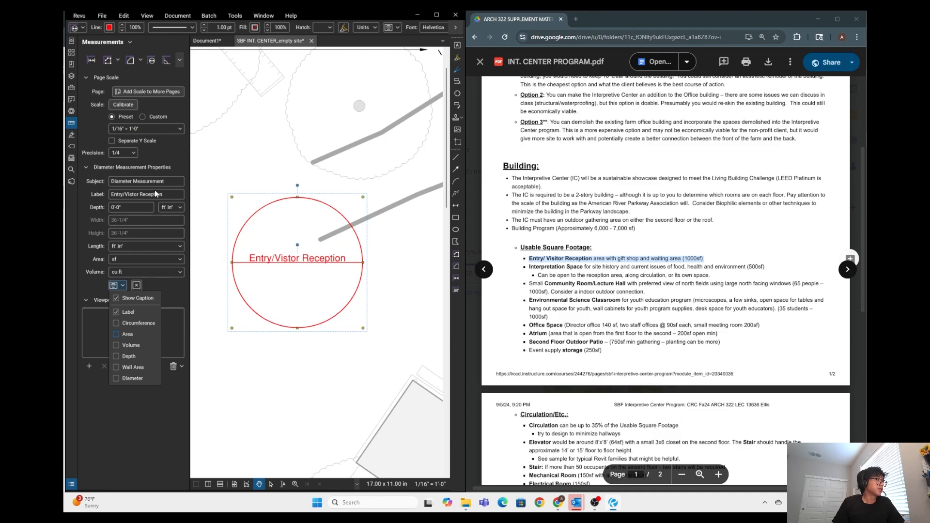
pyautogui.write('1')
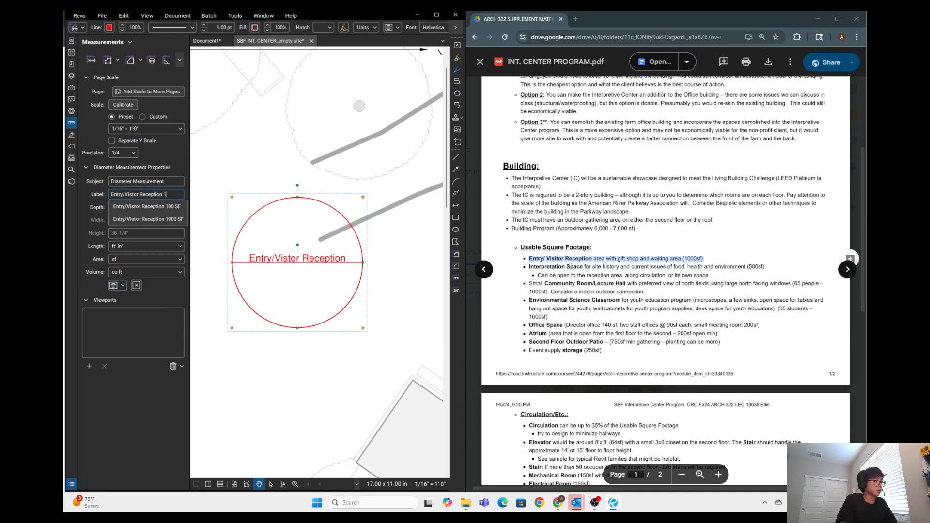
pyautogui.write('000 sf')
pyautogui.press('capslock')
pyautogui.press('Return')
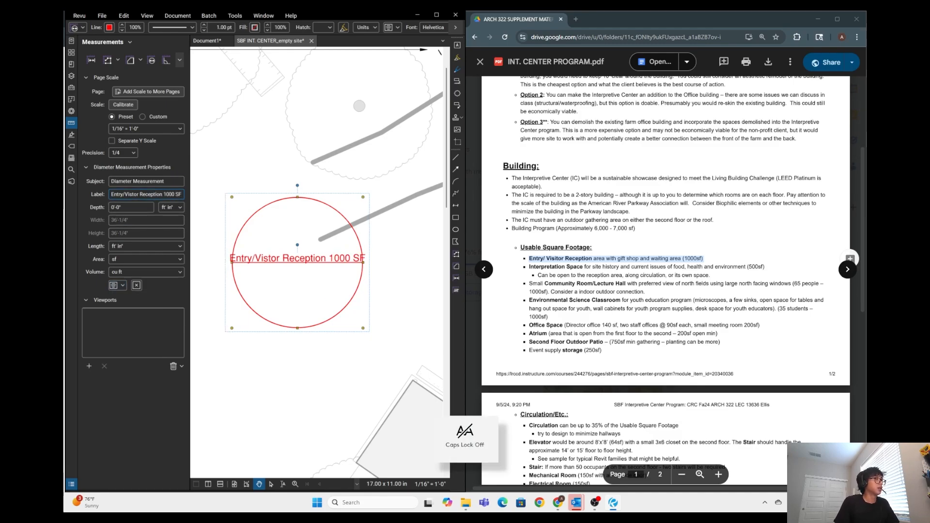
# - Set the reception circle's line width to 0 pt and fill it with dark green
pyautogui.click(303, 269)
pyautogui.click(321, 268)
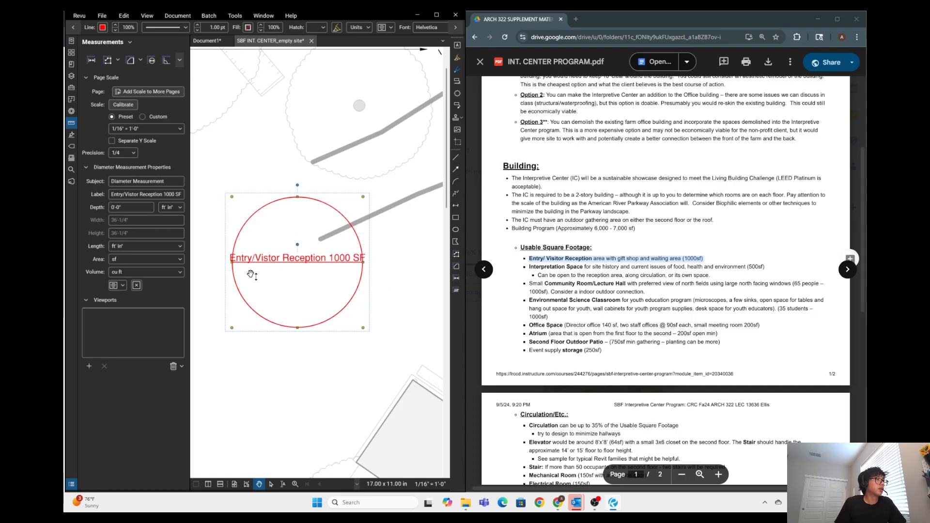
pyautogui.click(198, 30)
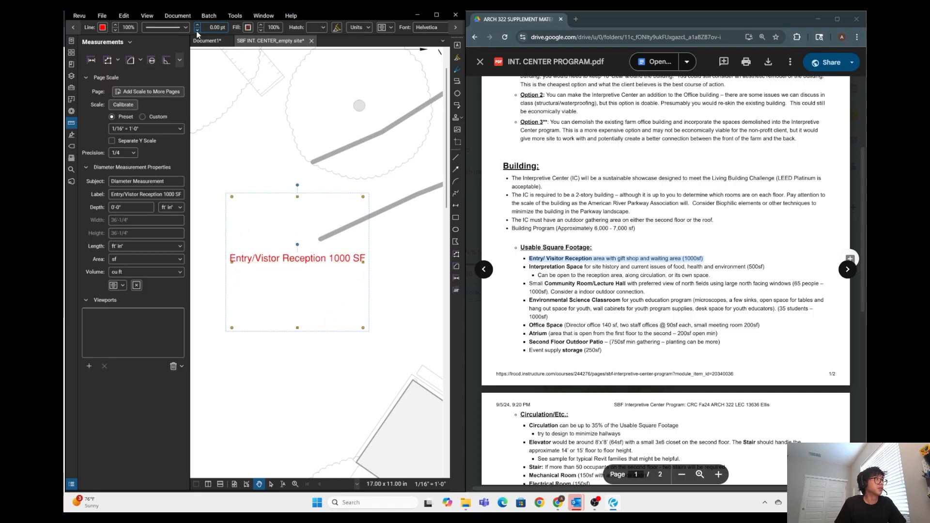
pyautogui.click(248, 27)
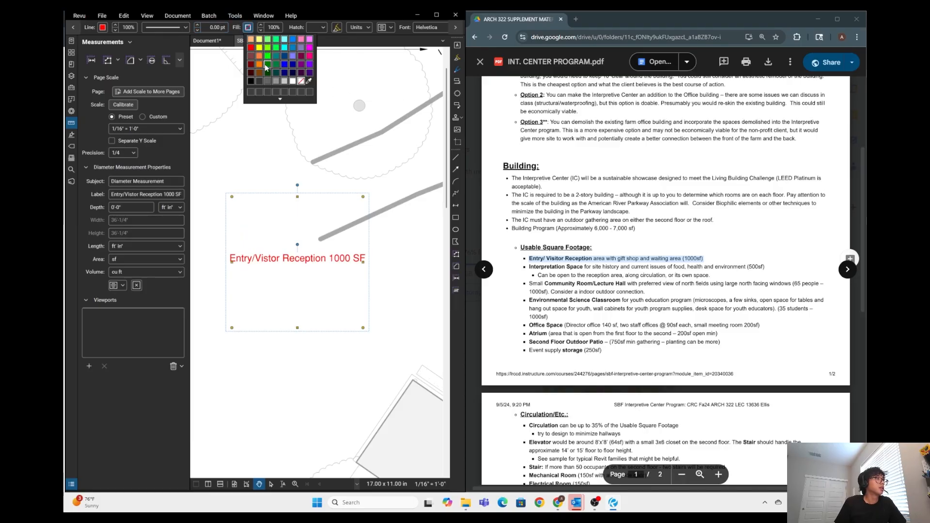
pyautogui.click(268, 64)
pyautogui.click(321, 155)
pyautogui.click(321, 234)
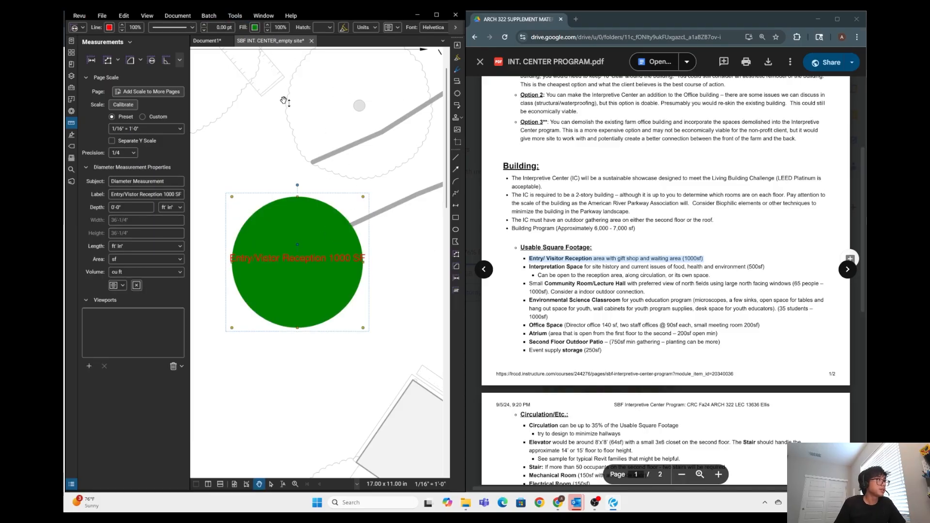
# - Lower the reception circle's fill opacity to 30%
pyautogui.click(267, 30)
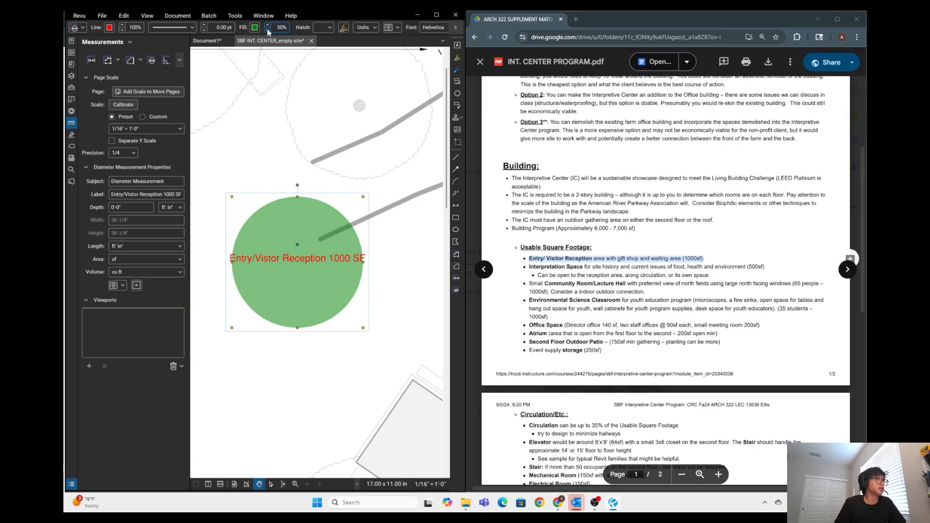
pyautogui.click(267, 30)
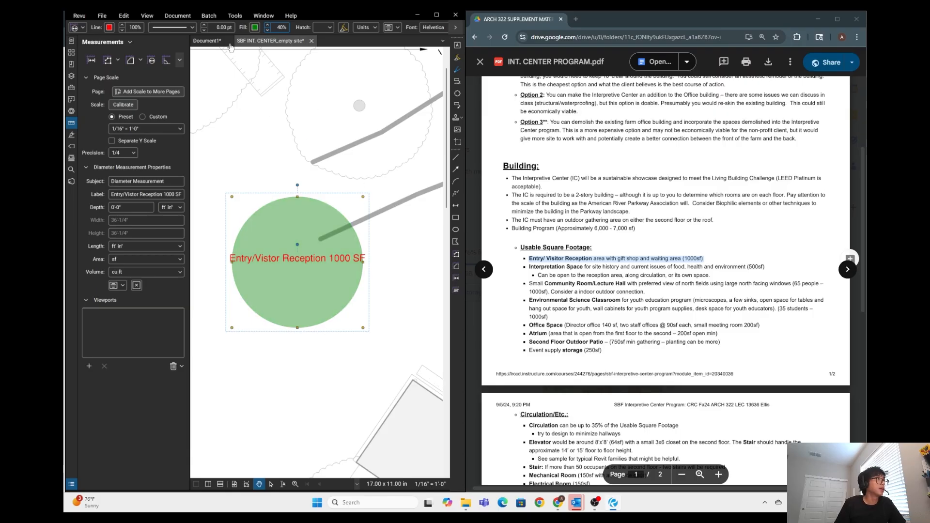
pyautogui.click(268, 30)
# - Set the reception circle's caption text to font size 8 and black
pyautogui.click(458, 28)
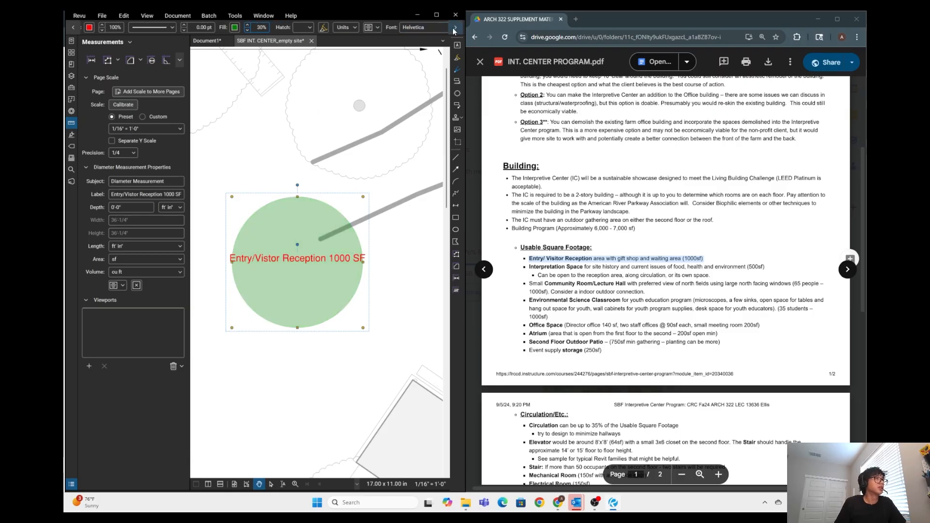
pyautogui.click(458, 28)
pyautogui.click(396, 28)
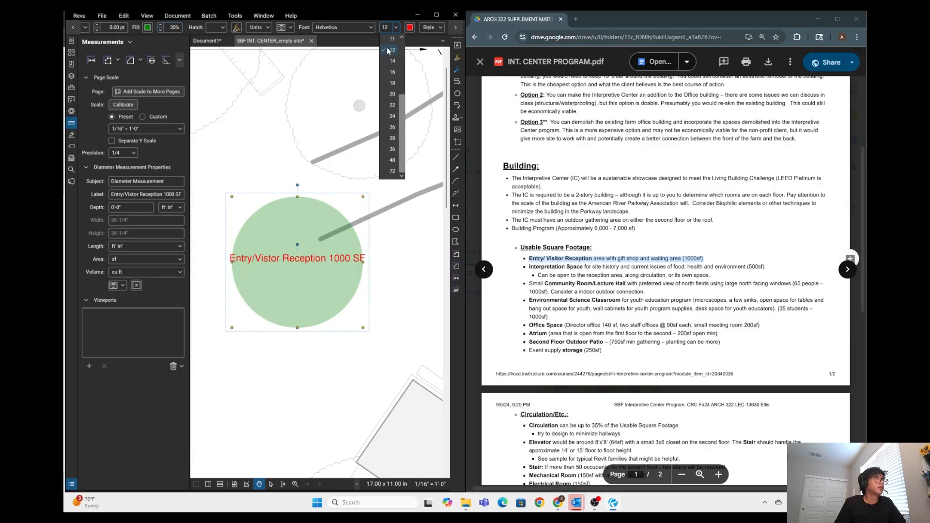
pyautogui.press('Return')
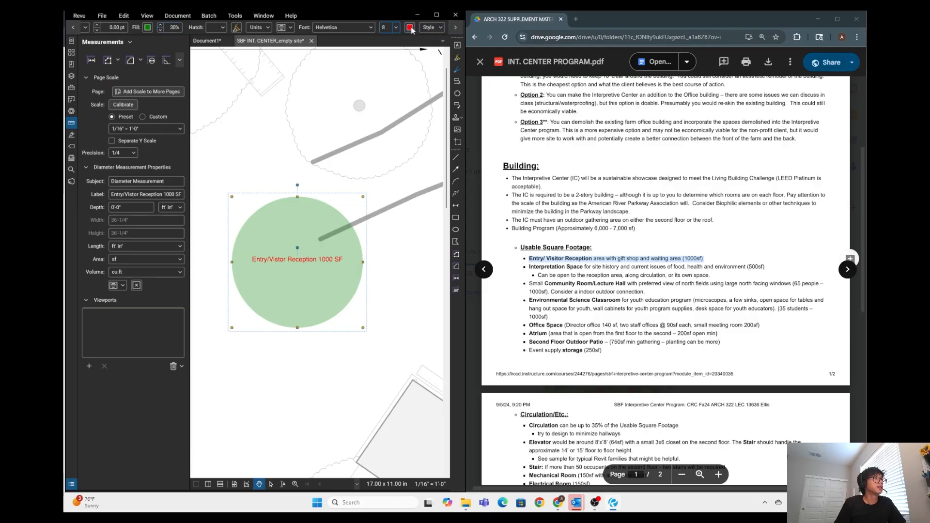
pyautogui.click(409, 27)
pyautogui.click(417, 80)
# - Detach the measurement totals into a floating window and place it over the empty lower part of the Measurements panel
pyautogui.click(455, 29)
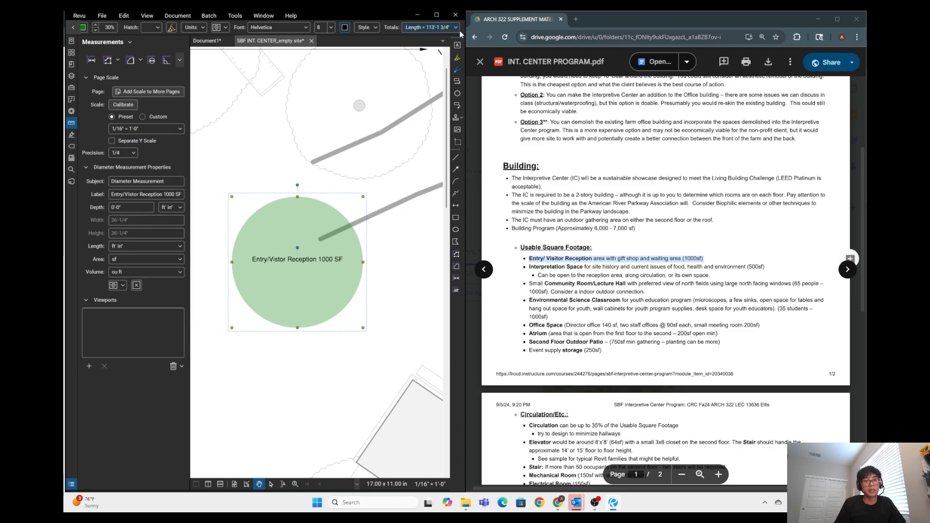
pyautogui.click(427, 28)
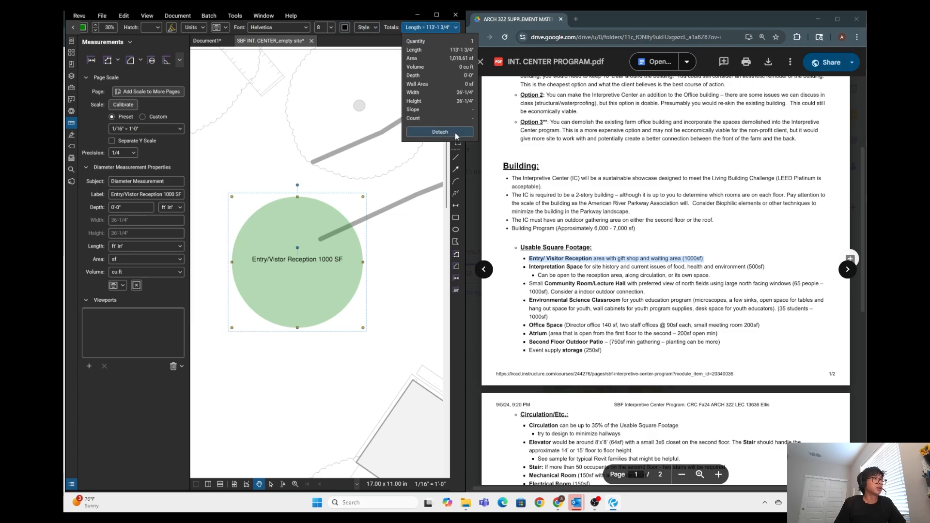
pyautogui.click(456, 133)
pyautogui.moveTo(464, 193); pyautogui.dragTo(145, 292)
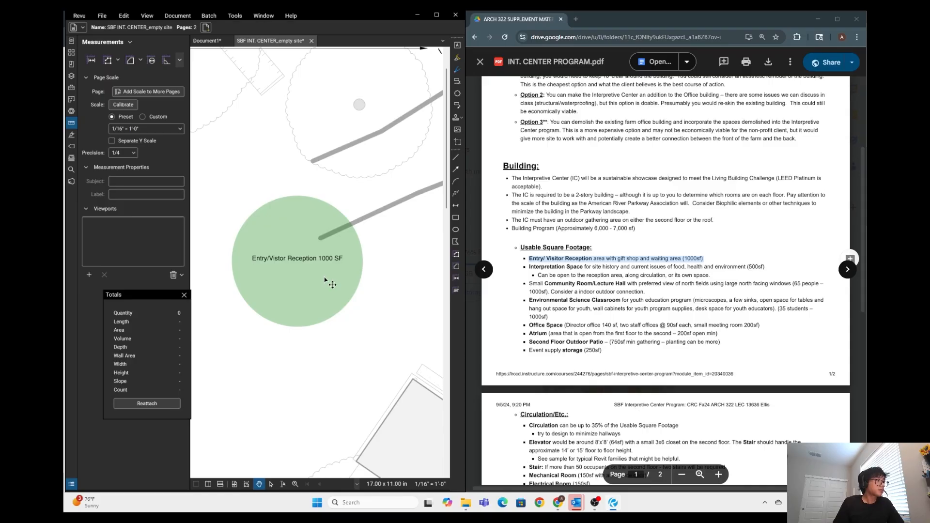
# - Review the reception bubble's size and position against the whole page 1 site plan and its first-floor title
pyautogui.scroll(-2, 339, 359)
pyautogui.click(375, 354)
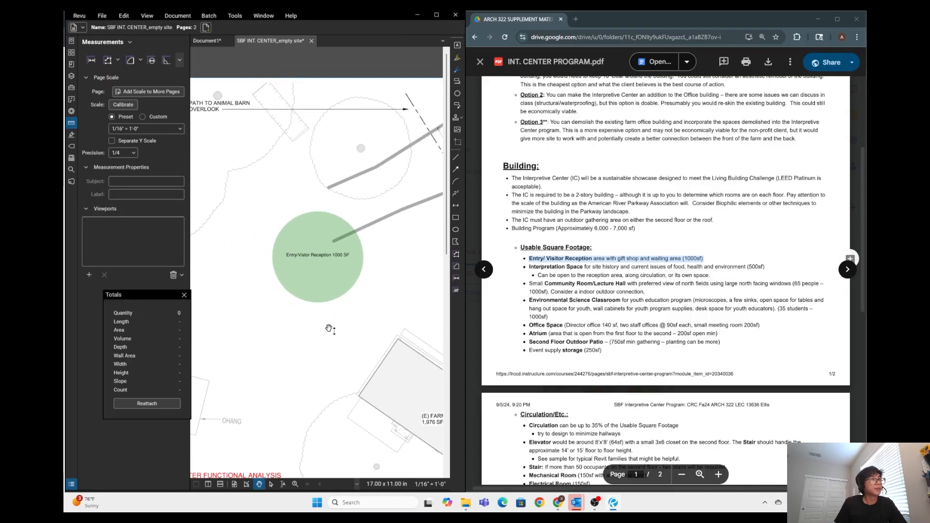
pyautogui.moveTo(326, 339); pyautogui.dragTo(291, 345)
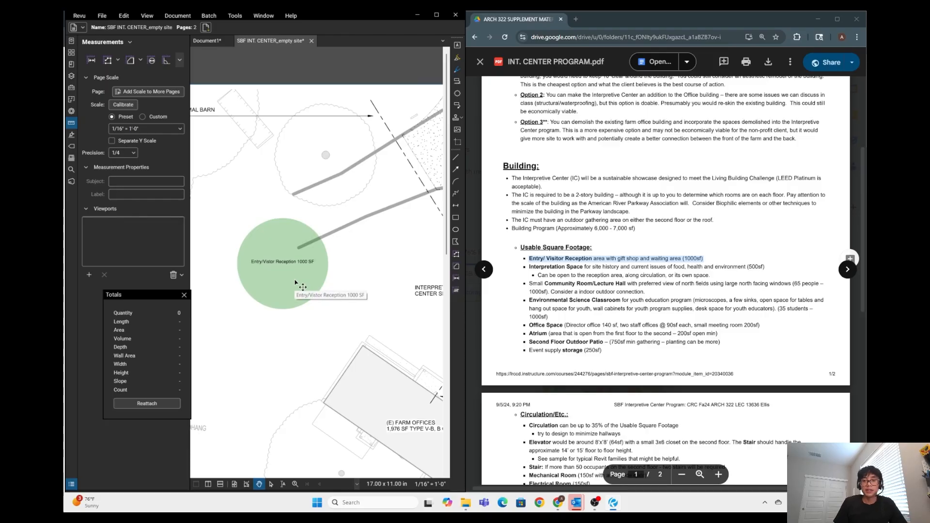
pyautogui.scroll(-3, 327, 265)
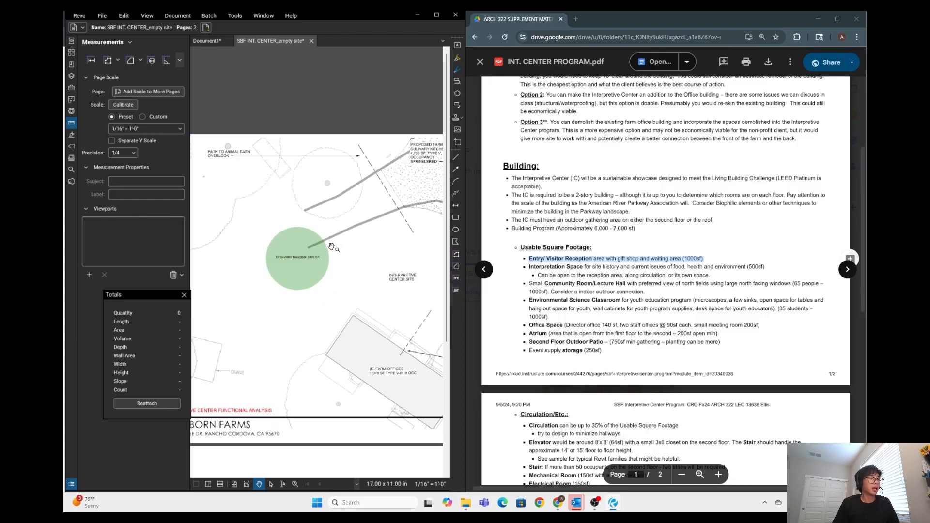
pyautogui.scroll(-3, 352, 269)
pyautogui.scroll(3, 334, 281)
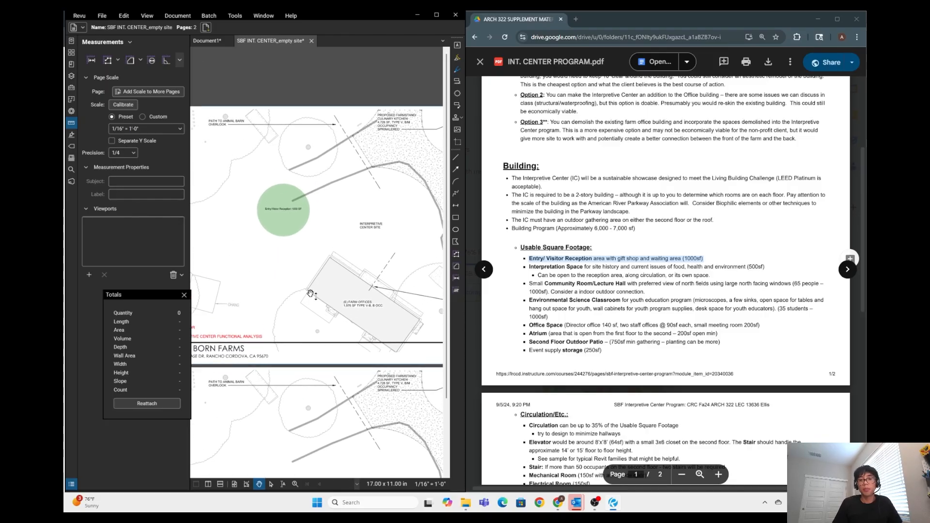
pyautogui.scroll(-3, 310, 293)
pyautogui.hscroll(-2, 309, 276)
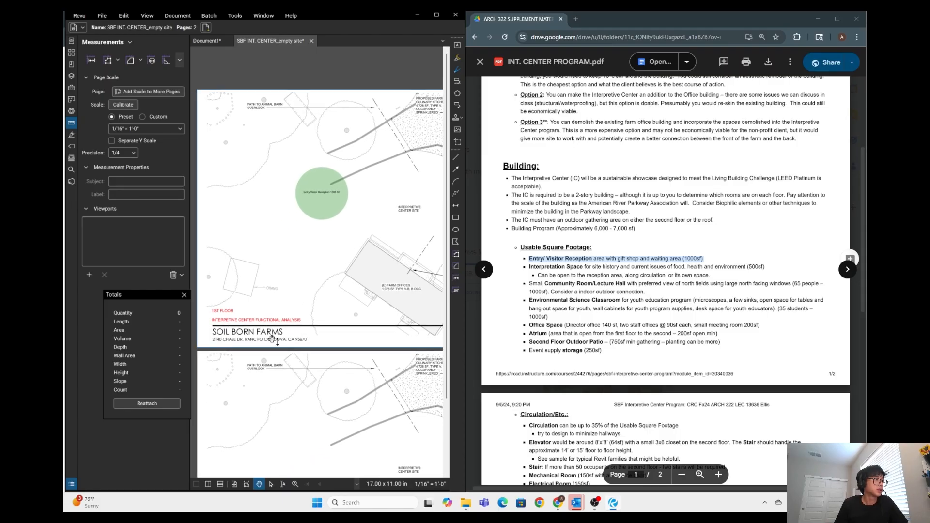
# - Relabel the copied circle beside the reception bubble as INTERPRETATION SPACE 500 SF
pyautogui.hscroll(2, 307, 257)
pyautogui.scroll(4, 367, 241)
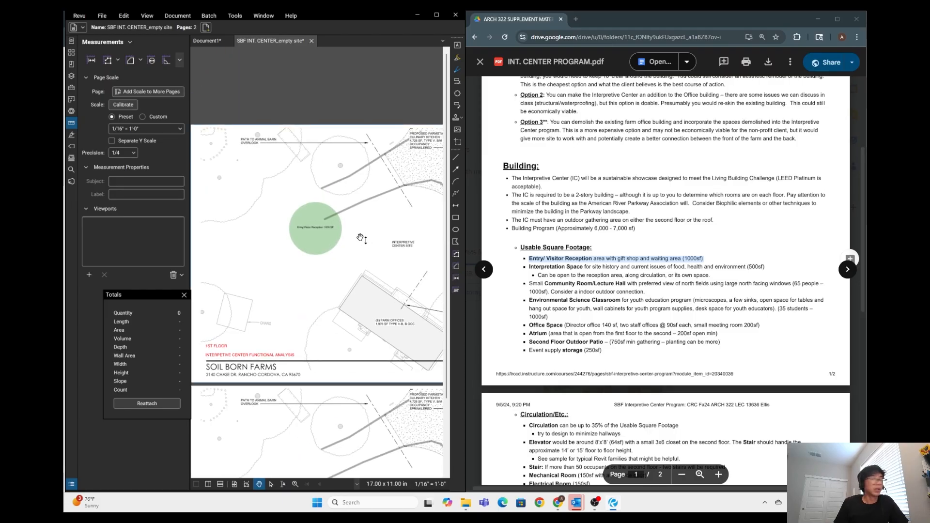
pyautogui.click(316, 257)
pyautogui.scroll(3, 329, 232)
pyautogui.moveTo(171, 194); pyautogui.dragTo(80, 193)
pyautogui.write('INTERPRETATION')
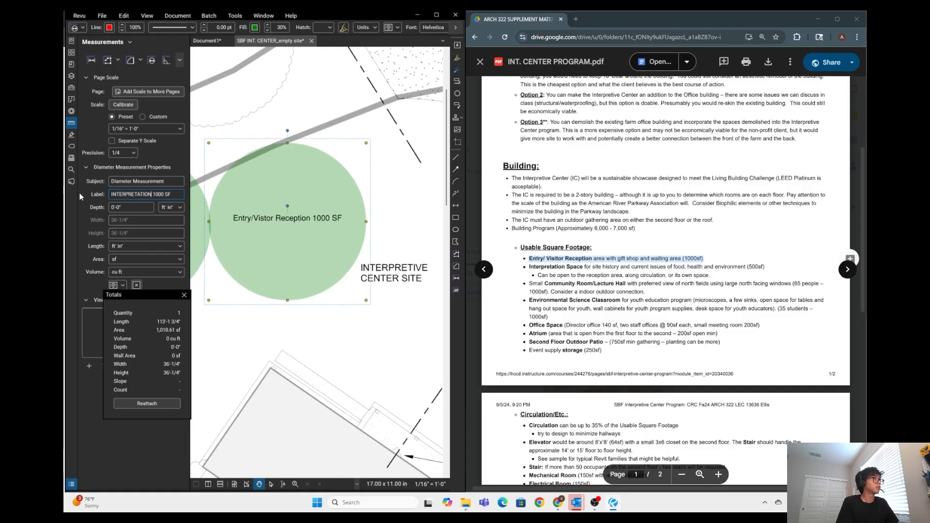
pyautogui.write(' SPACE 500')
pyautogui.press('Delete')
pyautogui.press('Delete')
pyautogui.press('Delete')
pyautogui.press('Delete')
pyautogui.press('Delete')
# - Shrink the interpretation space circle to an area of about 510 sf and bring up its text format options
pyautogui.moveTo(367, 301); pyautogui.dragTo(320, 255)
pyautogui.scroll(-2, 320, 254)
pyautogui.click(455, 27)
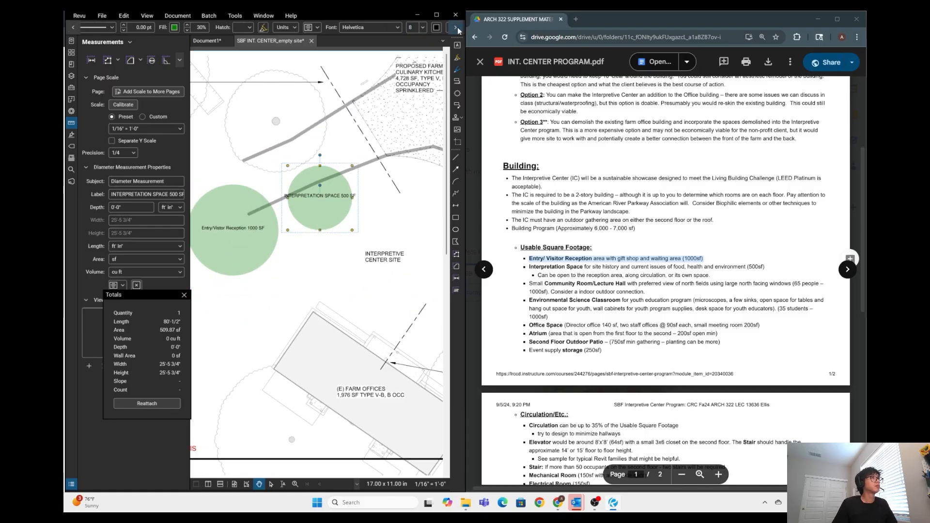
# - Shorten the entry reception circle's label to RECEPTION 1000 SF
pyautogui.click(234, 233)
pyautogui.scroll(2, 233, 233)
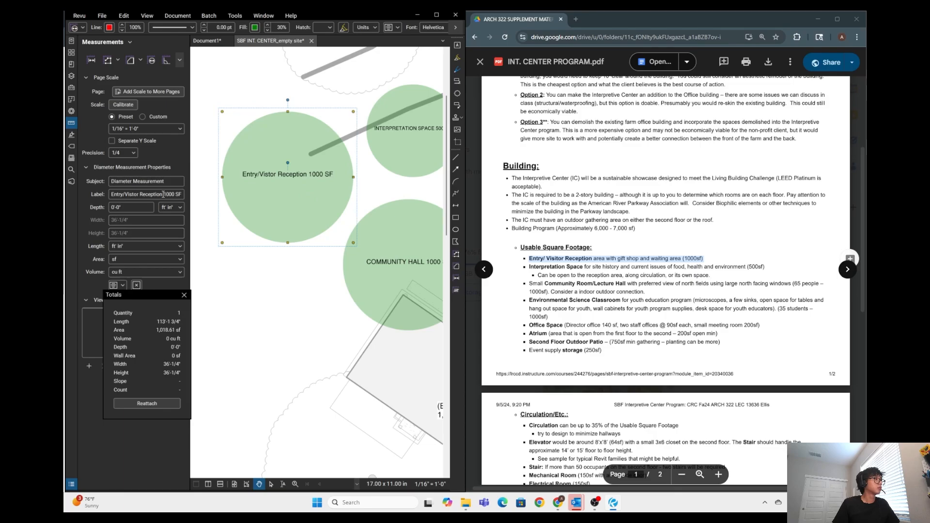
pyautogui.scroll(-2, 320, 262)
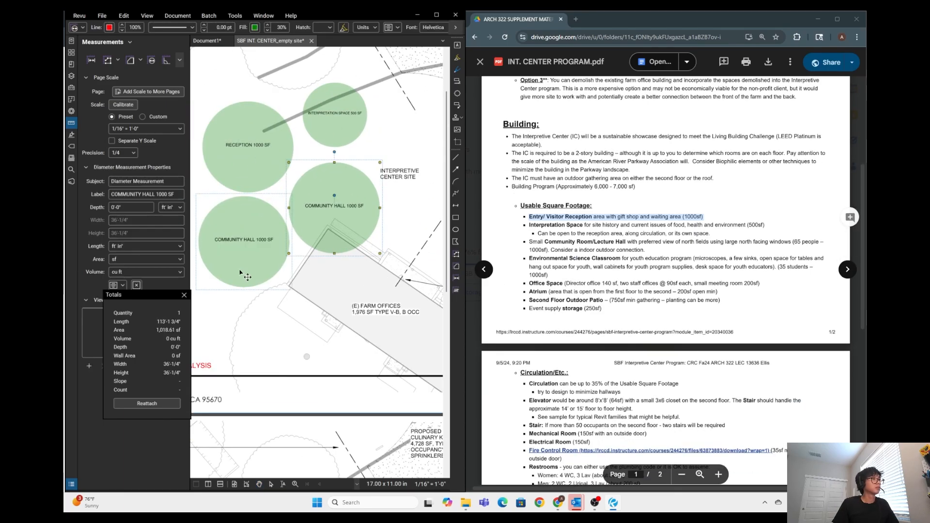
# - Relabel the duplicate community hall circle below reception as ENVIRONMENTAL SCIENCE CLASS 1000 SF
pyautogui.moveTo(156, 194); pyautogui.dragTo(95, 198)
pyautogui.write('ENVIRONMENTAL SC')
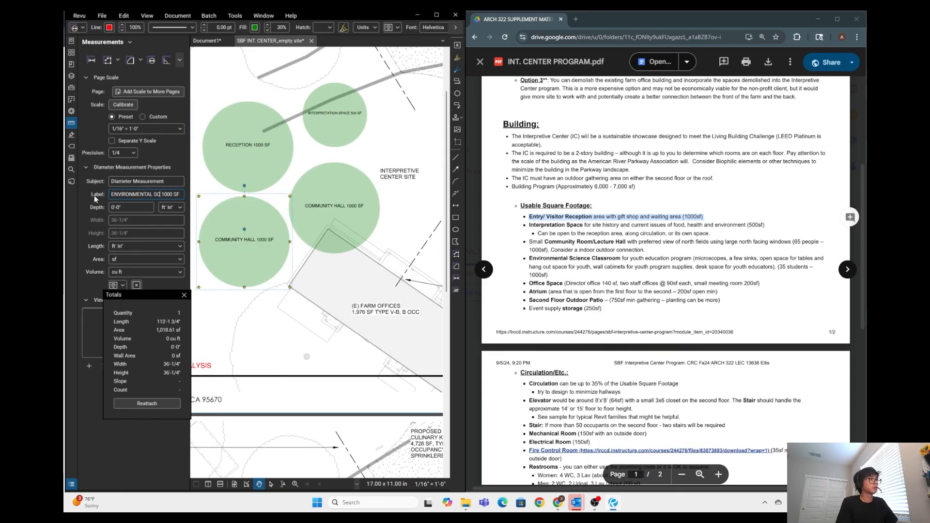
# - Open the calculator and begin adding up the office space areas from the program, starting with 140
pyautogui.click(324, 366)
pyautogui.press('XF86Calculator')
pyautogui.write('140')
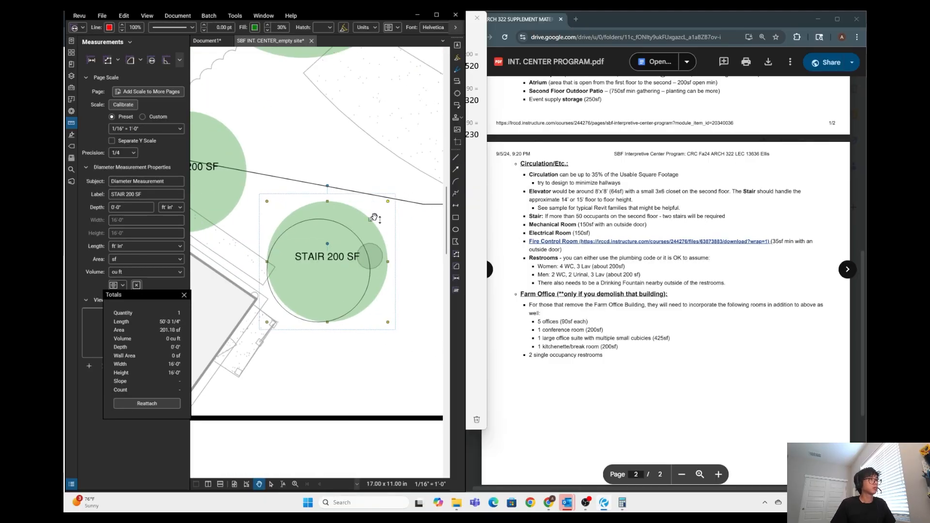
# - Relabel the reduced copy of the stair circle as MECH. 150 SF
pyautogui.write('MEC')
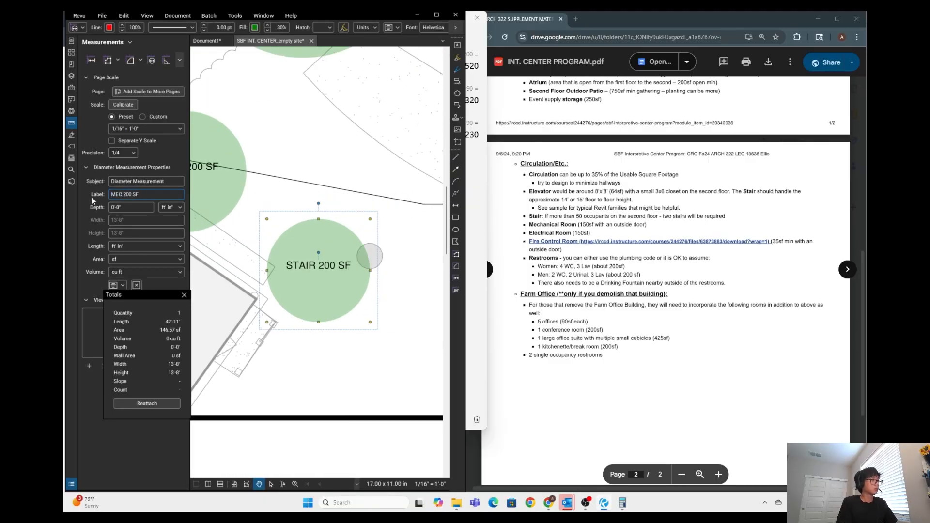
pyautogui.write('H.')
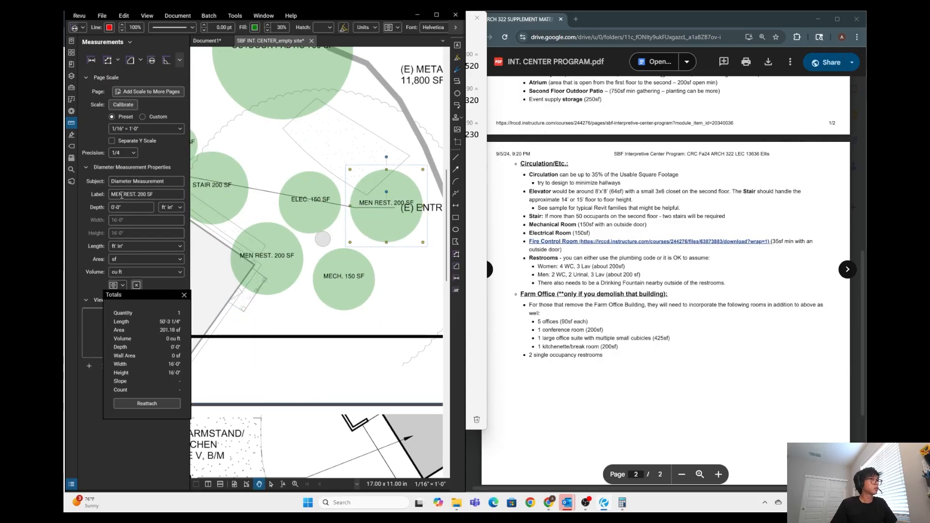
pyautogui.click(383, 352)
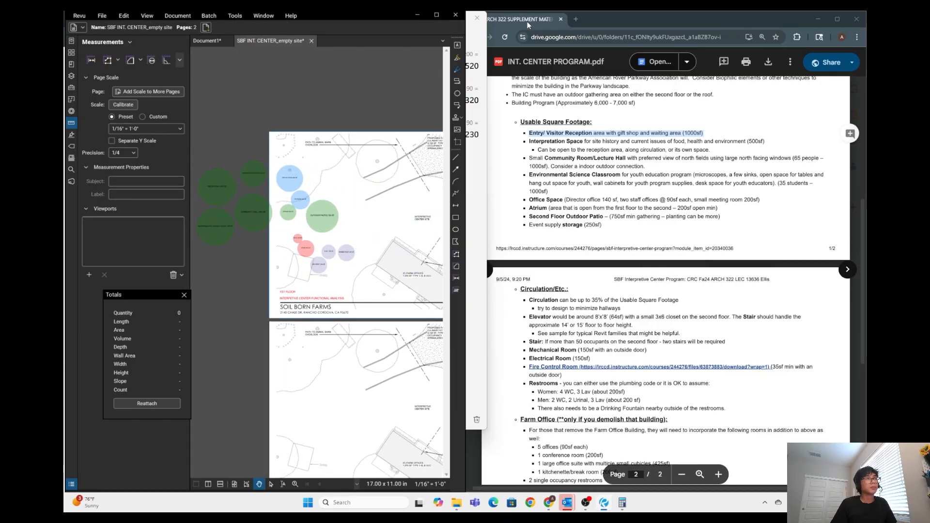
# - Maximize the drawing window so the first-floor plan and all program bubbles have the full screen
pyautogui.press('super+Up')
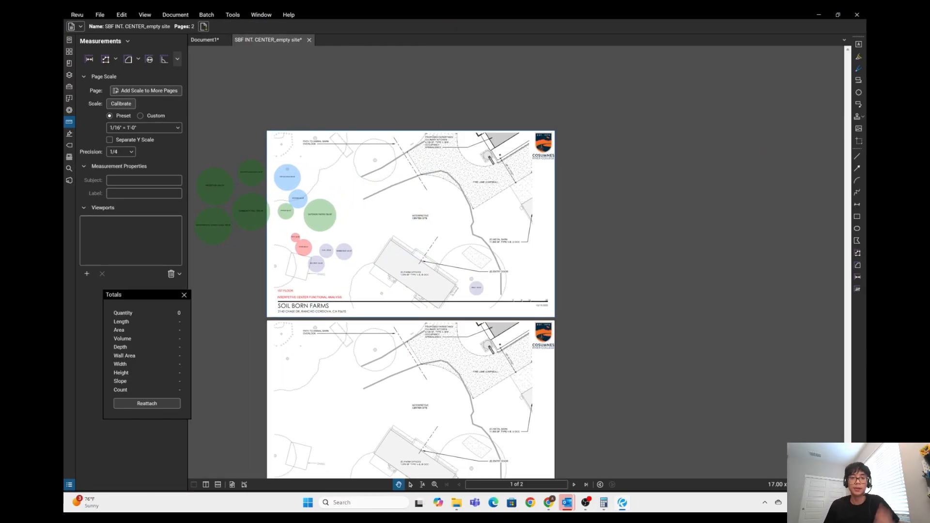
pyautogui.moveTo(371, 241); pyautogui.dragTo(479, 233)
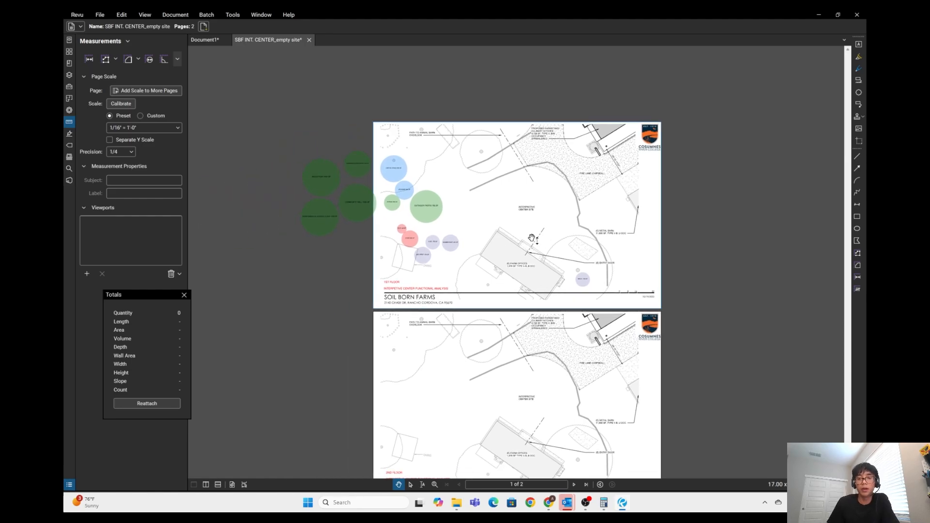
pyautogui.scroll(3, 434, 221)
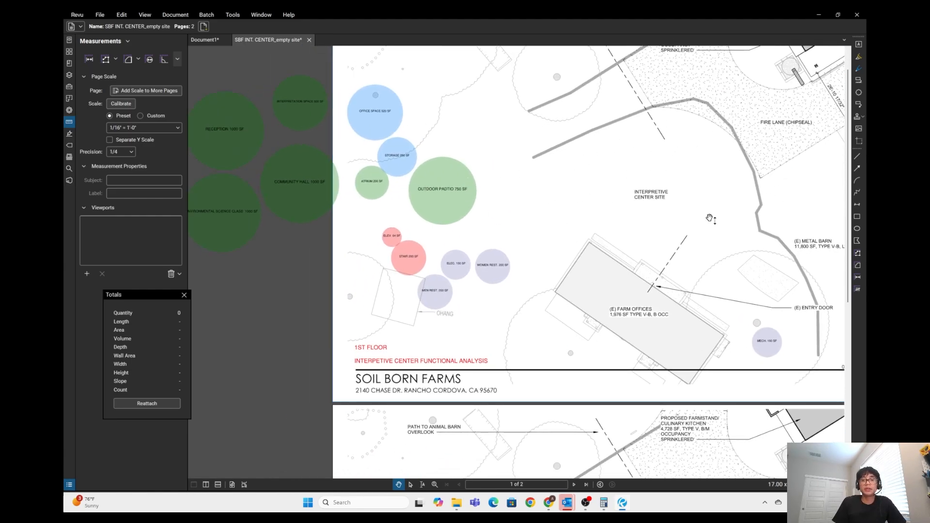
pyautogui.moveTo(581, 213); pyautogui.dragTo(701, 193)
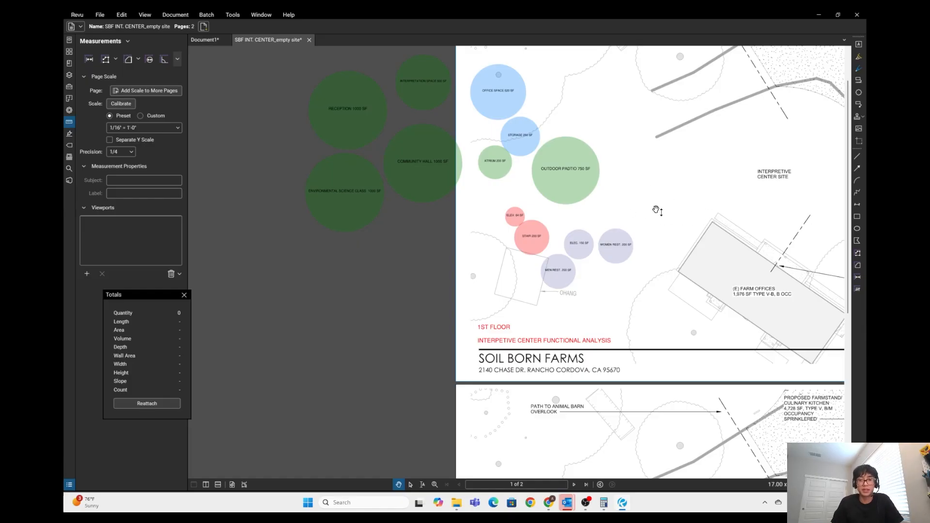
pyautogui.moveTo(700, 225); pyautogui.dragTo(602, 276)
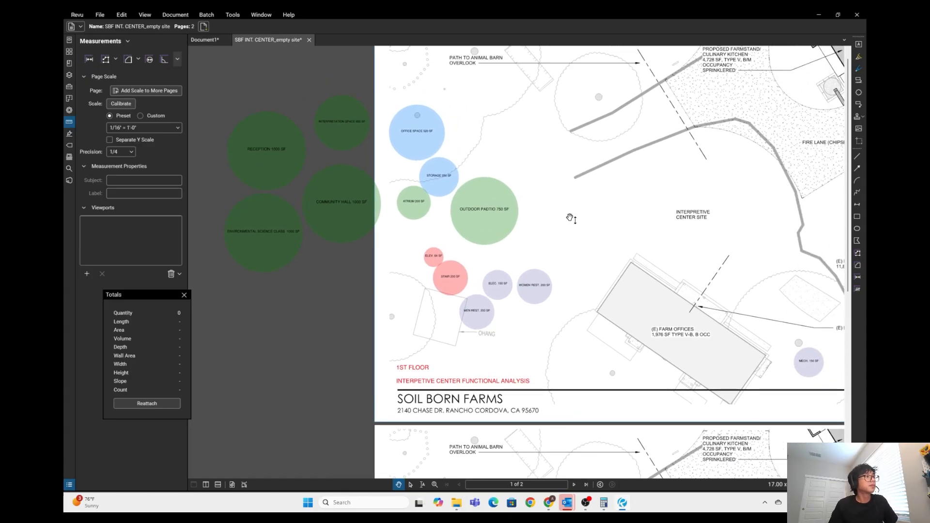
# - Move the community hall circle onto the plan, just above the Interpretive Center Site label
pyautogui.click(358, 233)
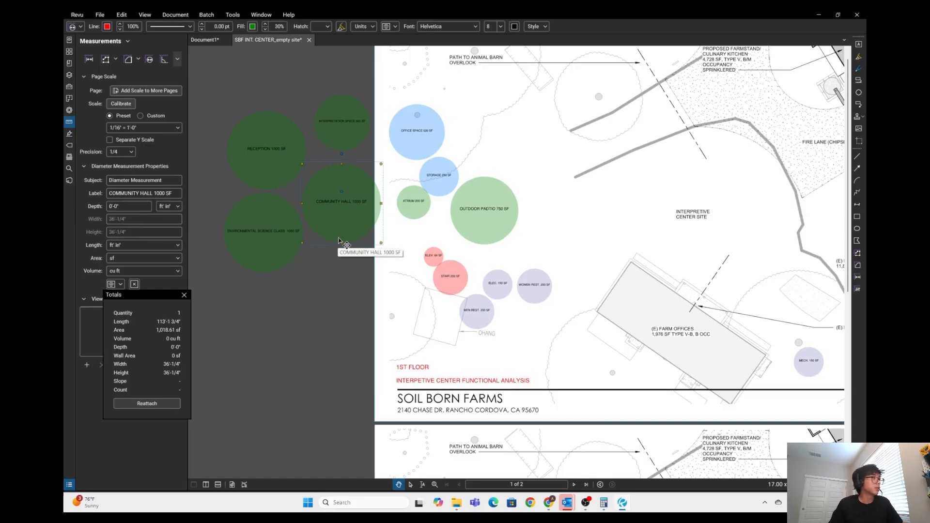
pyautogui.moveTo(339, 240); pyautogui.dragTo(700, 189)
pyautogui.moveTo(737, 180); pyautogui.dragTo(597, 262)
pyautogui.click(694, 198)
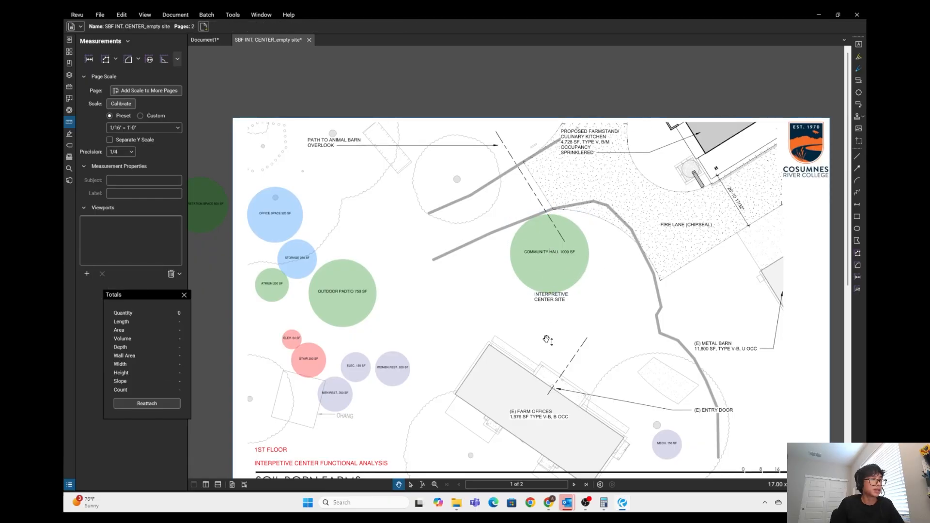
# - Move the environmental science class circle onto the plan, southwest of the community hall circle
pyautogui.scroll(-3, 622, 262)
pyautogui.hscroll(-5, 468, 270)
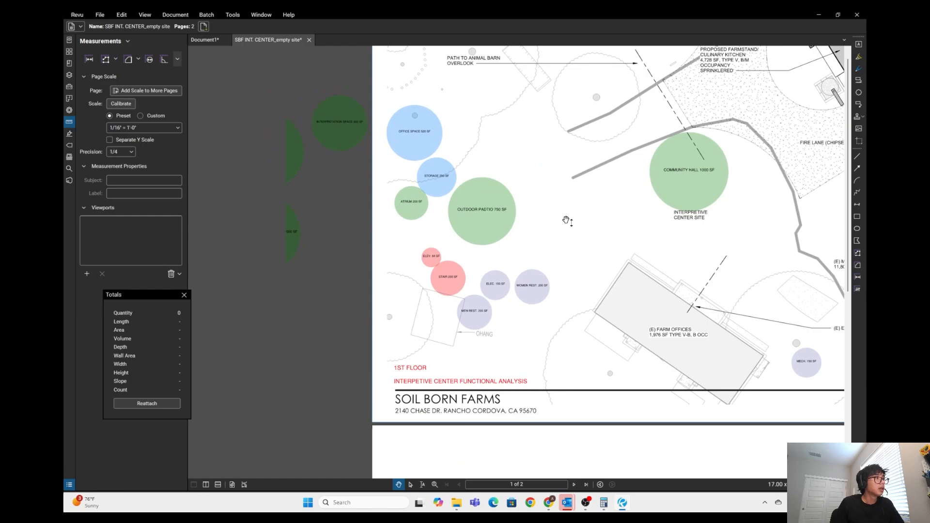
pyautogui.click(269, 265)
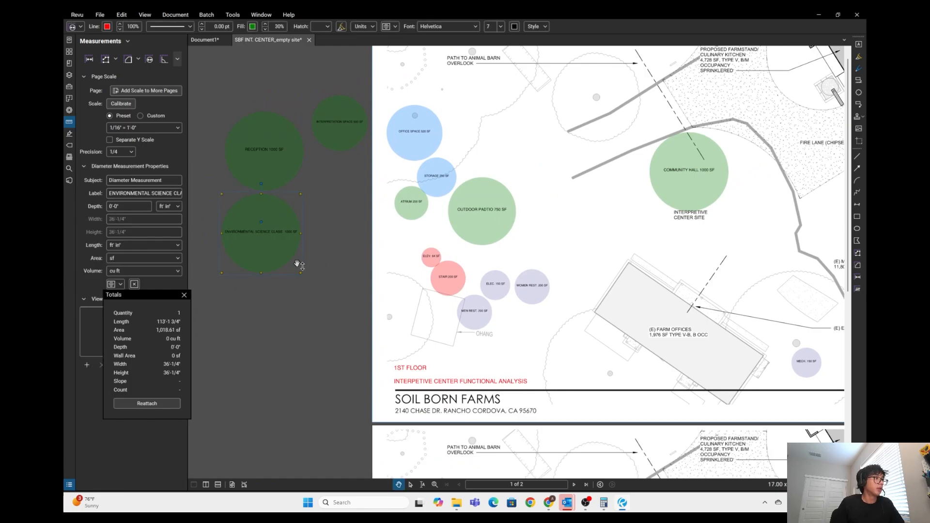
pyautogui.moveTo(269, 264); pyautogui.dragTo(612, 236)
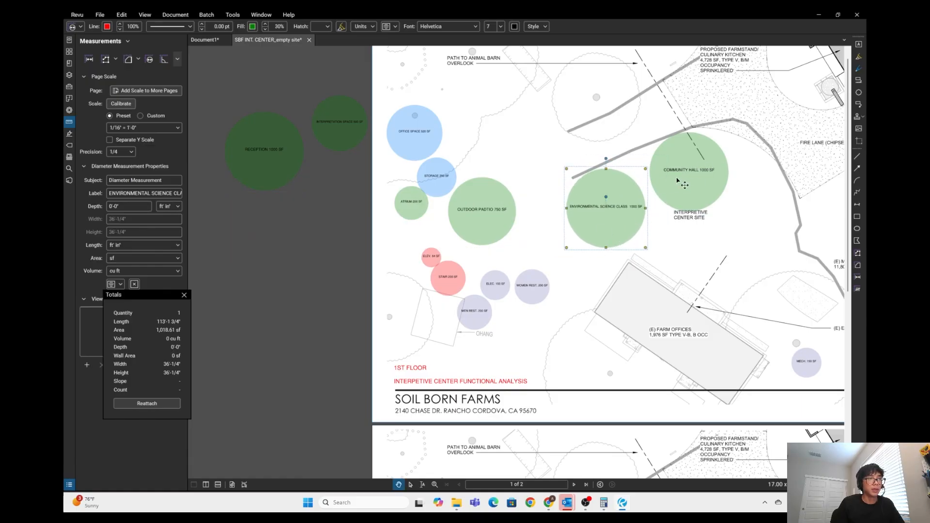
pyautogui.press('Escape')
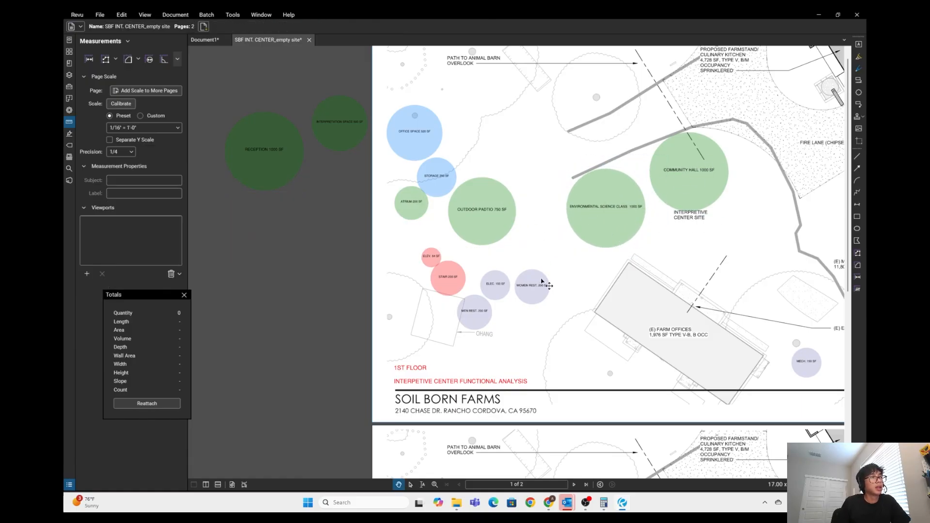
# - Place the storage circle between the environmental science class and community hall circles, overlapping both
pyautogui.moveTo(440, 191); pyautogui.dragTo(650, 199)
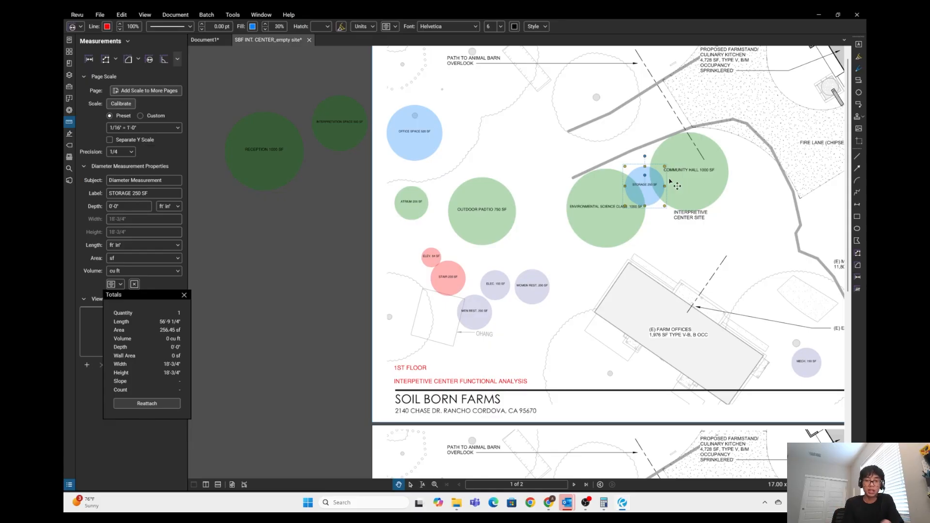
pyautogui.click(504, 114)
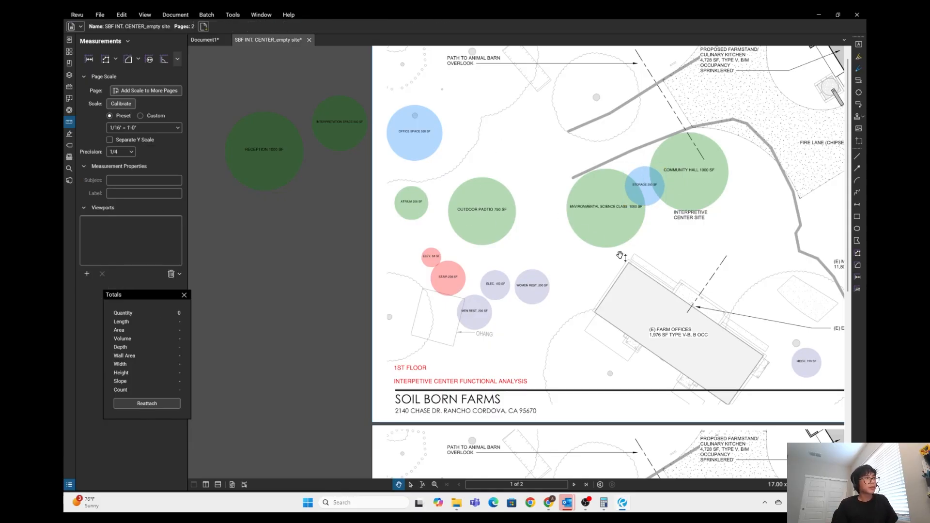
pyautogui.moveTo(589, 260); pyautogui.dragTo(574, 263)
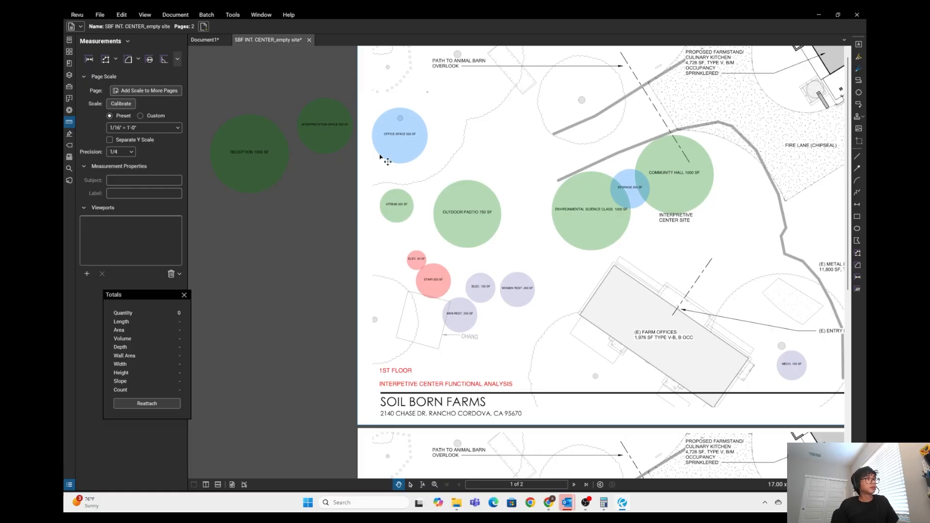
# - Move the interpretation space circle to the site's east side by the curved path, with the women's and men's restroom circles clustered just below it
pyautogui.moveTo(351, 141); pyautogui.dragTo(755, 238)
pyautogui.moveTo(488, 289); pyautogui.dragTo(633, 202)
pyautogui.moveTo(339, 237); pyautogui.dragTo(675, 220)
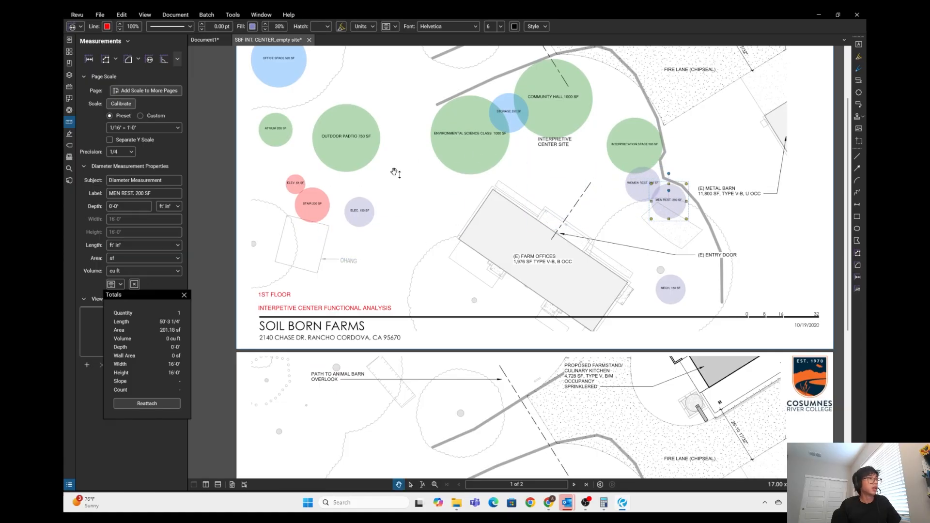
# - Group the mechanical and electrical room circles with the two restroom circles below the interpretation space
pyautogui.click(367, 221)
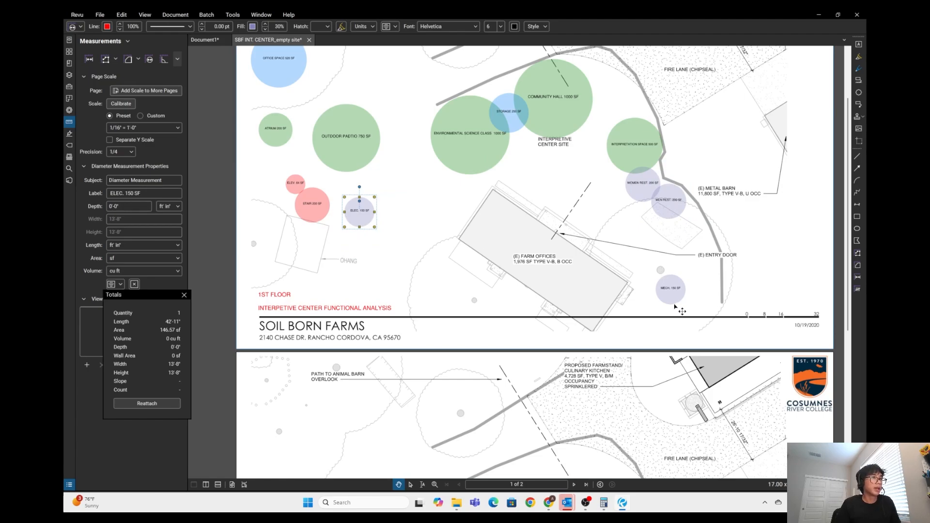
pyautogui.moveTo(676, 308); pyautogui.dragTo(650, 235)
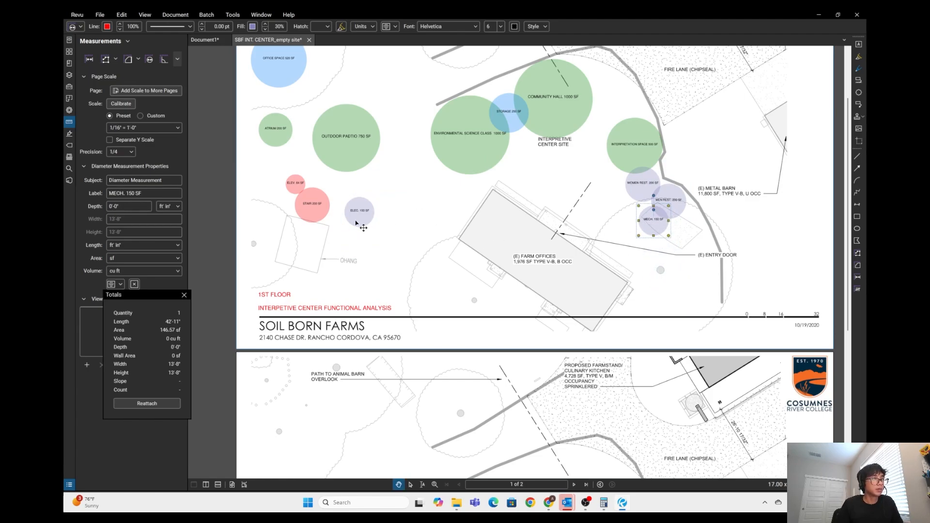
pyautogui.moveTo(352, 217)
pyautogui.mouseDown()
pyautogui.moveTo(628, 201)
pyautogui.moveTo(619, 206)
pyautogui.mouseUp()
pyautogui.moveTo(400, 207); pyautogui.dragTo(504, 241)
pyautogui.click(504, 240)
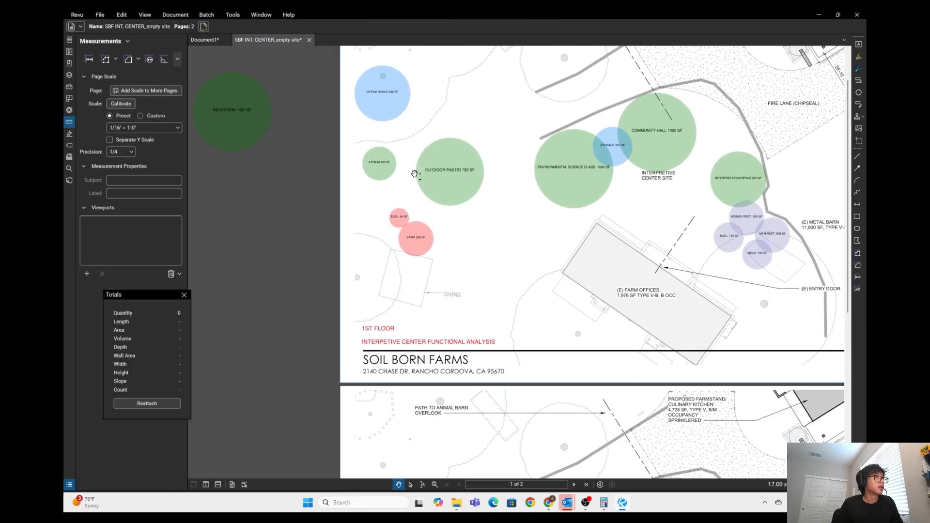
# - Move the atrium circle to the open area between the community hall circle and the existing farm offices
pyautogui.click(384, 176)
pyautogui.moveTo(388, 172)
pyautogui.mouseDown()
pyautogui.moveTo(683, 221)
pyautogui.moveTo(658, 208)
pyautogui.mouseUp()
pyautogui.moveTo(699, 223)
pyautogui.mouseDown()
pyautogui.moveTo(619, 222)
pyautogui.moveTo(609, 249)
pyautogui.mouseUp()
# - Enlarge the atrium circle to an area of about 1,038 sf
pyautogui.scroll(3, 609, 250)
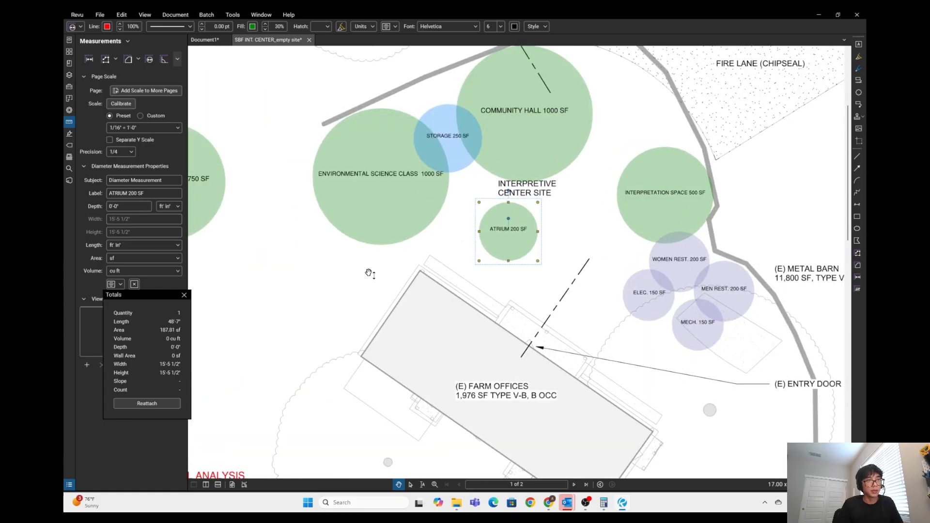
pyautogui.moveTo(538, 261); pyautogui.dragTo(581, 315)
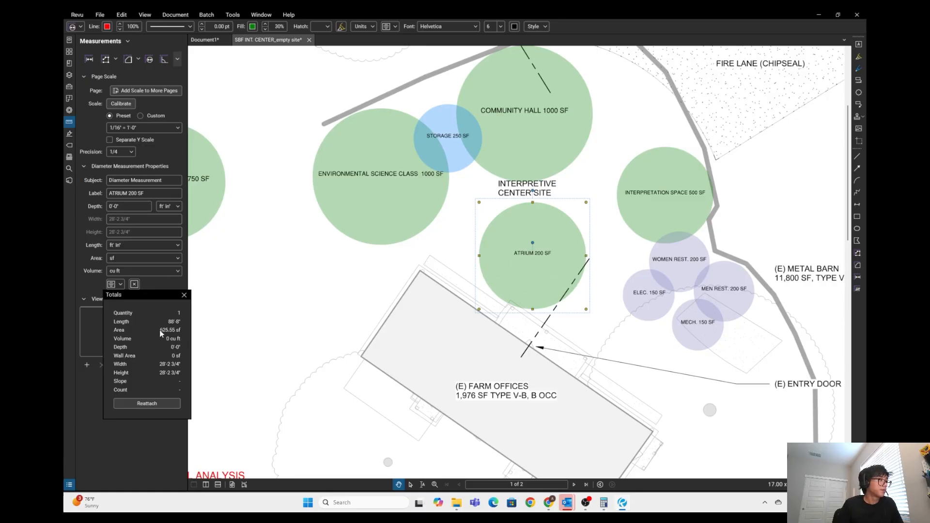
pyautogui.moveTo(587, 310); pyautogui.dragTo(595, 324)
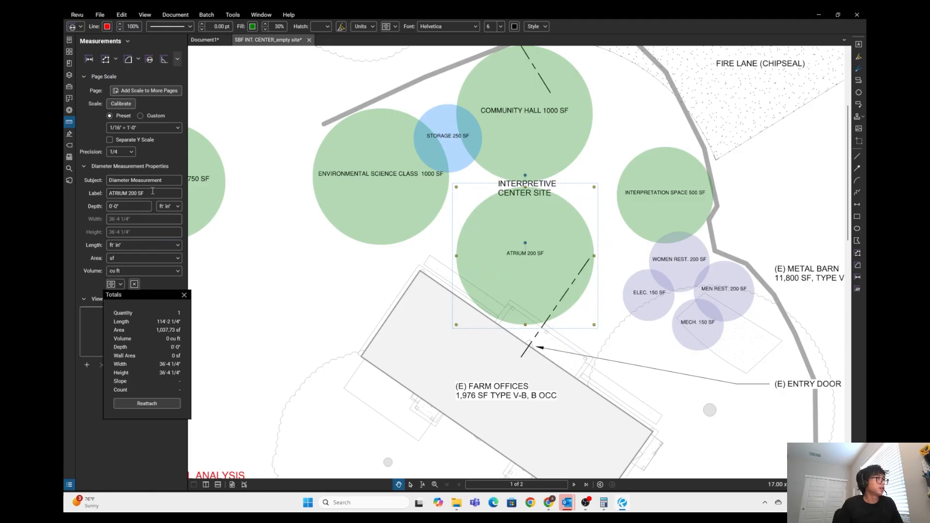
# - Relabel the enlarged atrium circle as OUTDOOR ATRIUM 1000 SF
pyautogui.write('OUTDOOR')
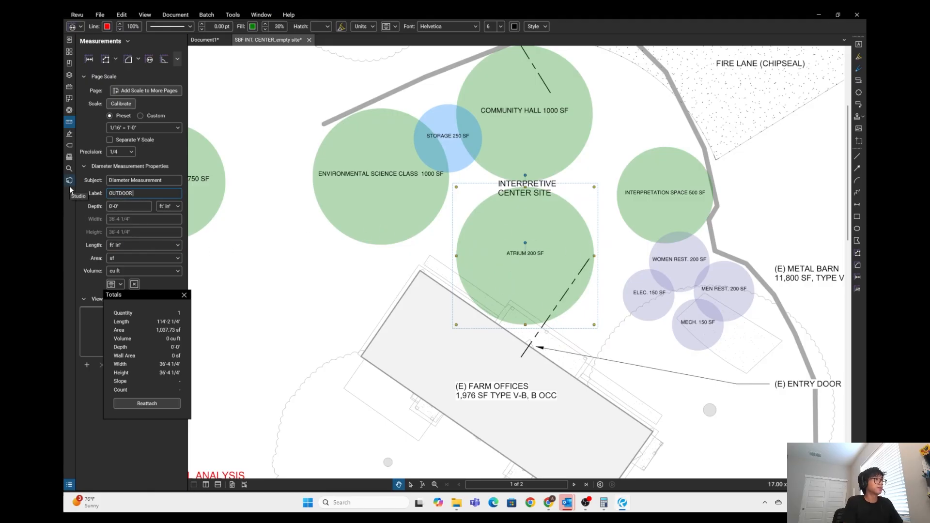
pyautogui.write(' ATRIUM 100 SF')
pyautogui.press('Return')
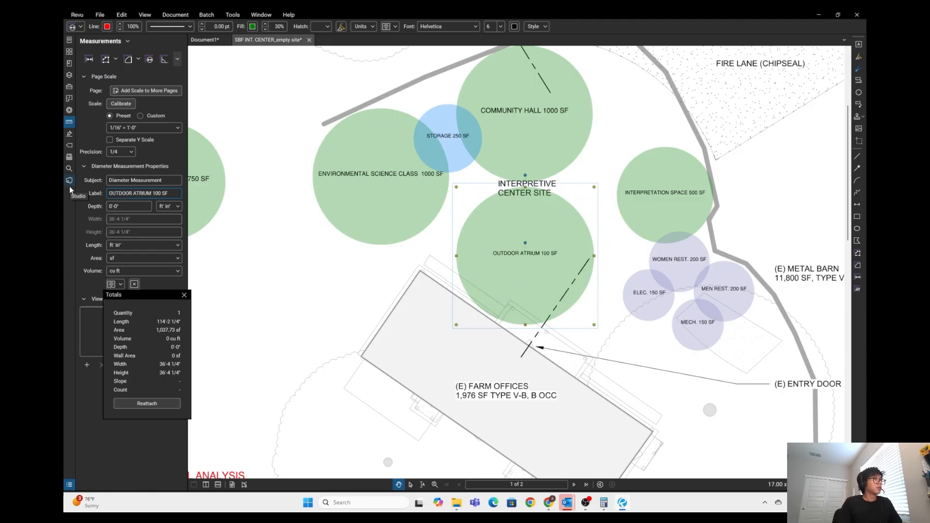
pyautogui.write('0')
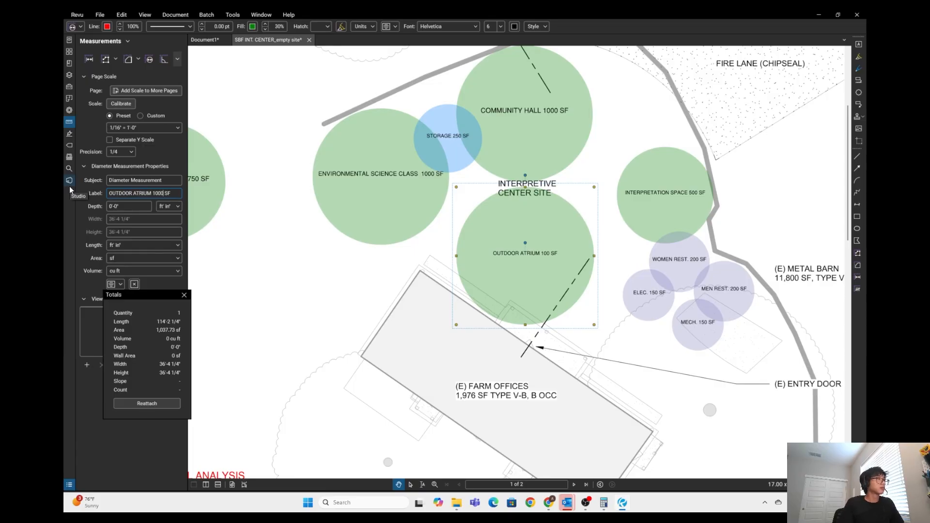
pyautogui.press('Return')
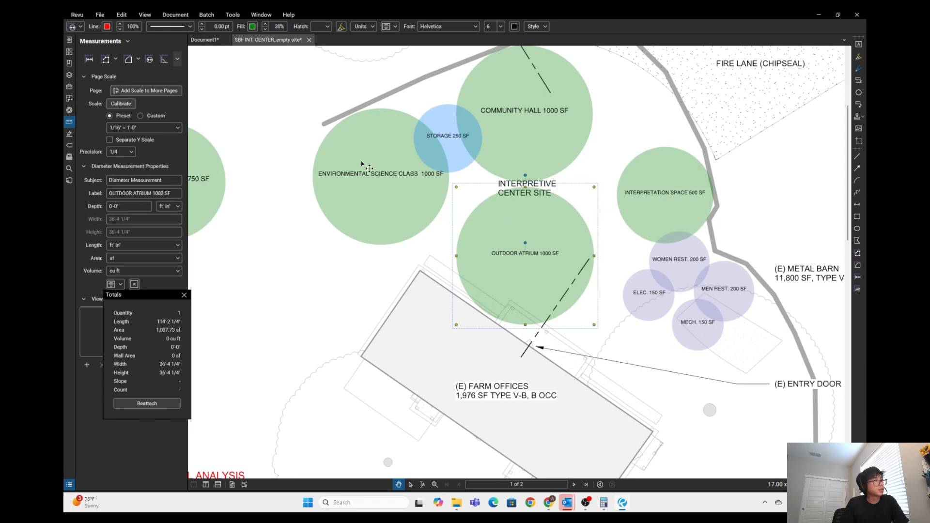
# - Restyle the outdoor atrium circle with a white fill and a black 0.50 pt Dashed 1 outline
pyautogui.click(253, 26)
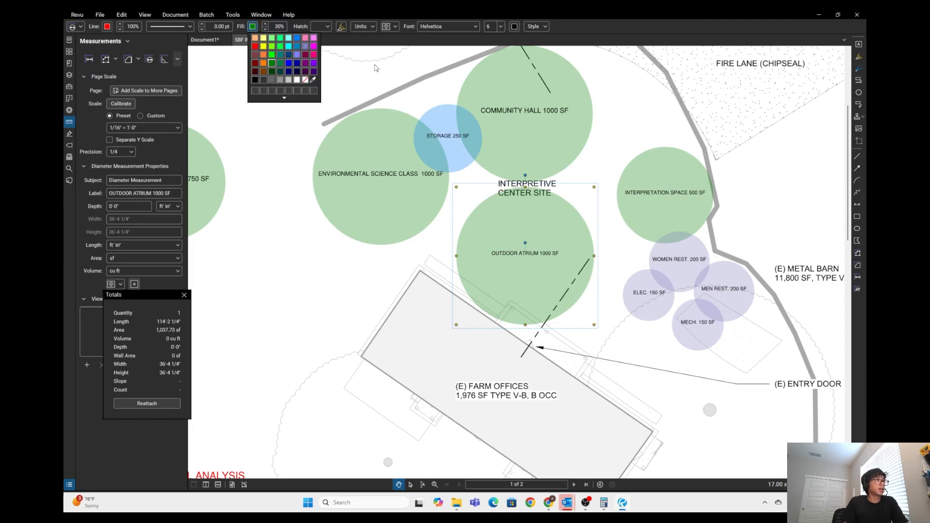
pyautogui.click(297, 81)
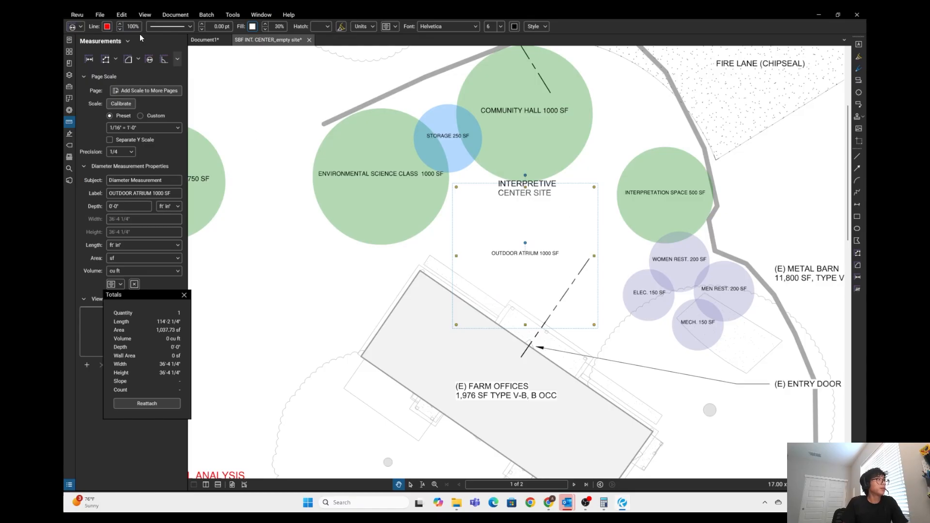
pyautogui.click(202, 24)
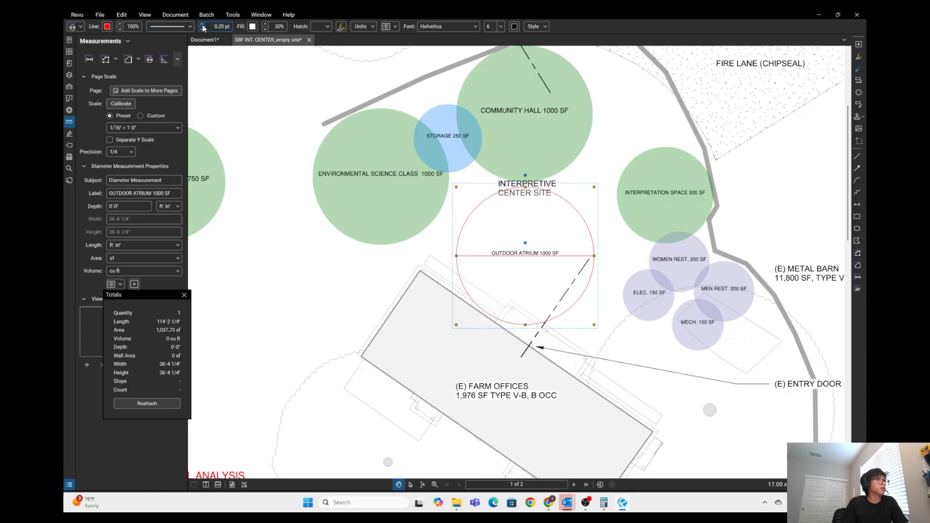
pyautogui.click(203, 24)
pyautogui.click(170, 26)
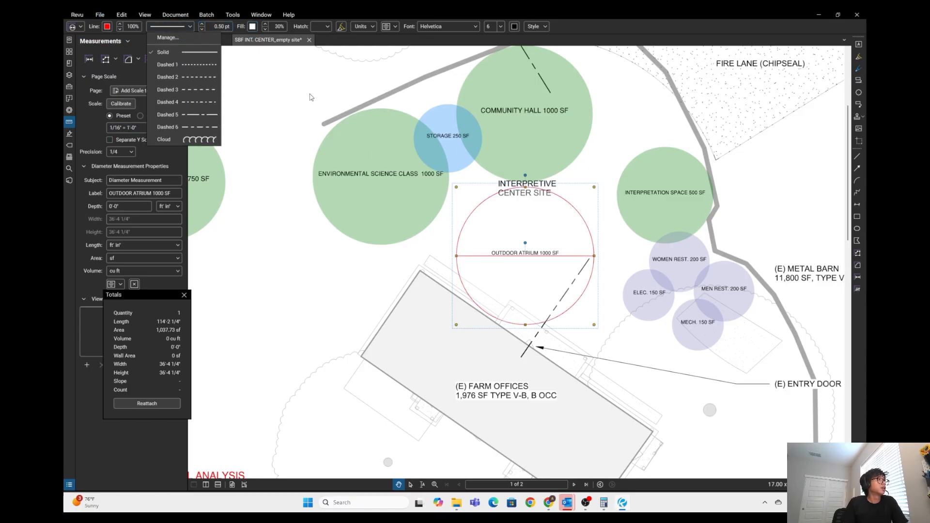
pyautogui.click(188, 65)
pyautogui.click(107, 26)
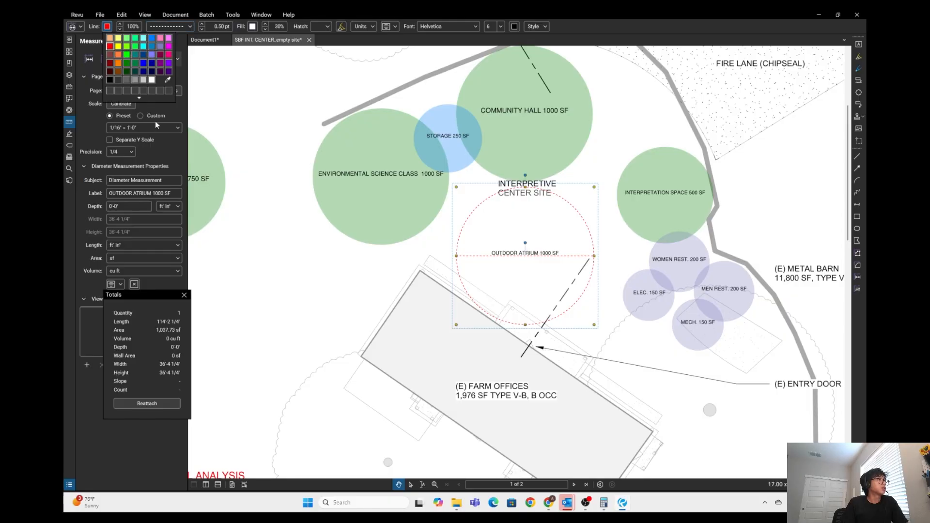
pyautogui.click(110, 80)
pyautogui.click(334, 266)
# - Place a RECEPTION 1000 SF circle overlapping the east side of the community hall circle, above the interpretation space
pyautogui.scroll(-5, 283, 267)
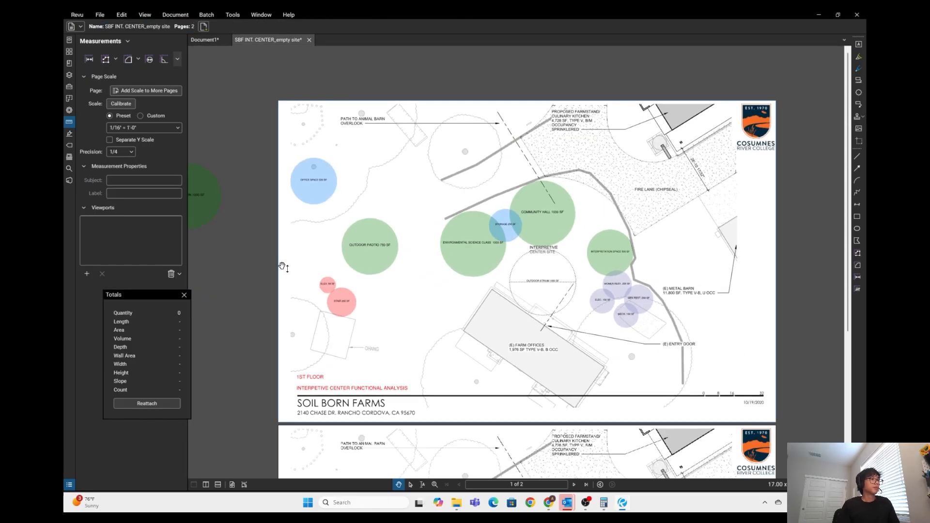
pyautogui.moveTo(258, 187)
pyautogui.mouseDown()
pyautogui.moveTo(717, 192)
pyautogui.moveTo(669, 184)
pyautogui.moveTo(659, 200)
pyautogui.moveTo(590, 200)
pyautogui.mouseUp()
pyautogui.scroll(5, 675, 180)
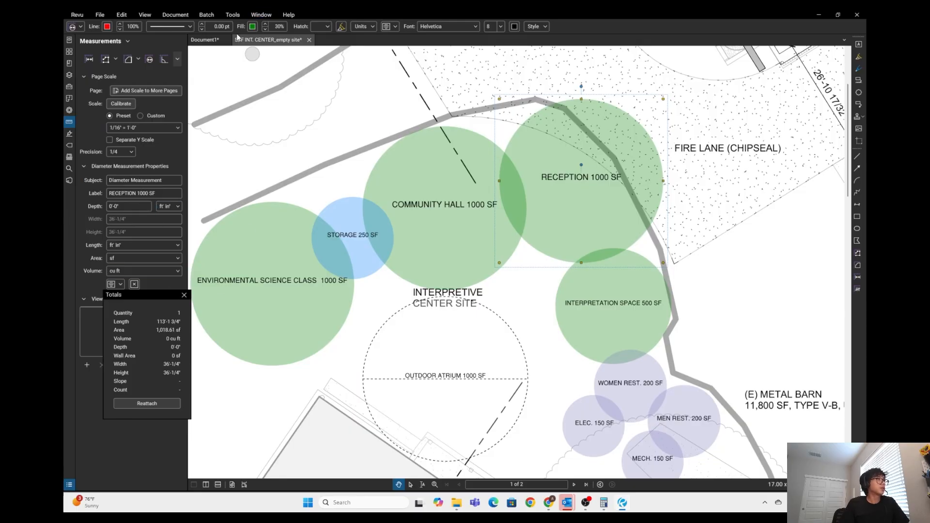
# - Give the placed reception circle a white fill and a black 0.50 pt dashed outline matching the outdoor atrium
pyautogui.click(253, 27)
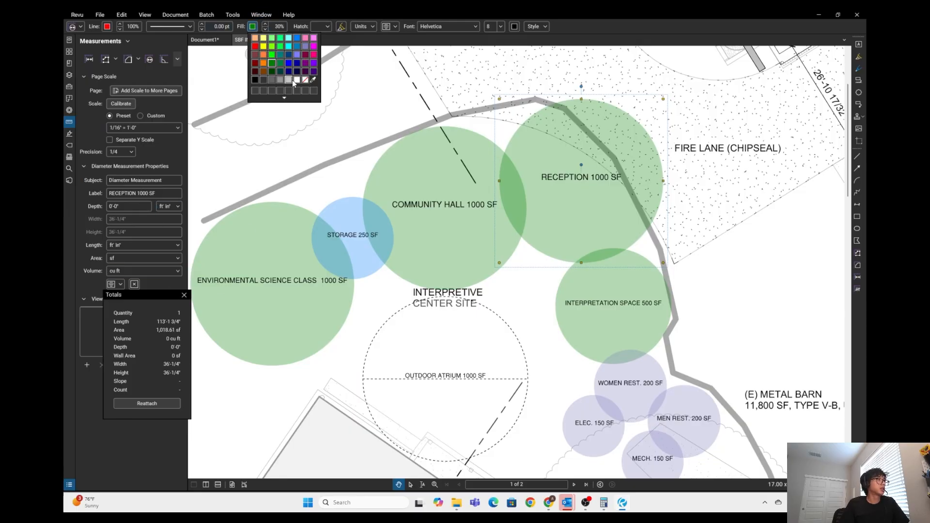
pyautogui.click(292, 80)
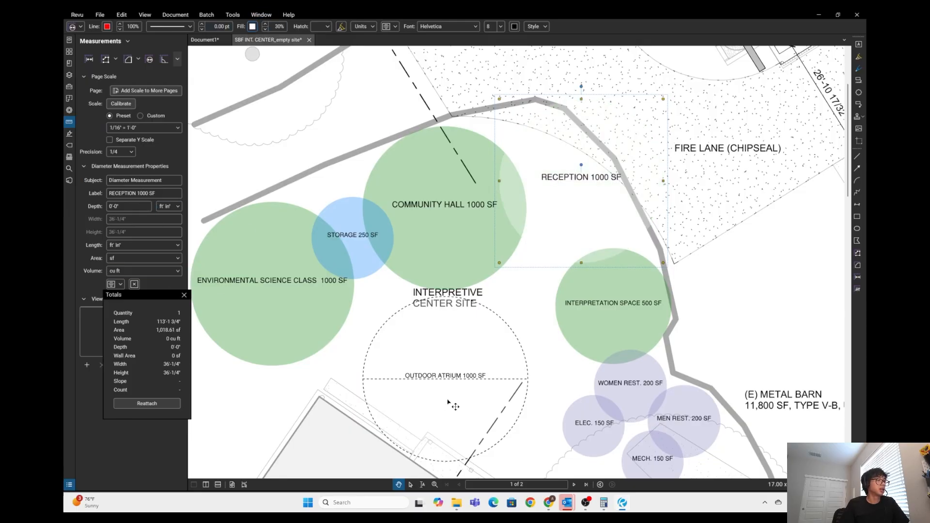
pyautogui.click(107, 26)
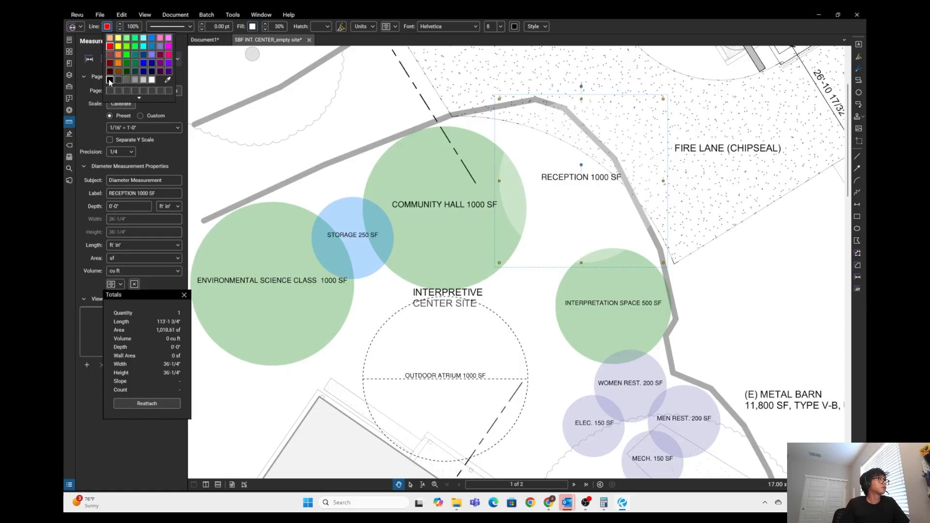
pyautogui.click(109, 79)
pyautogui.click(202, 29)
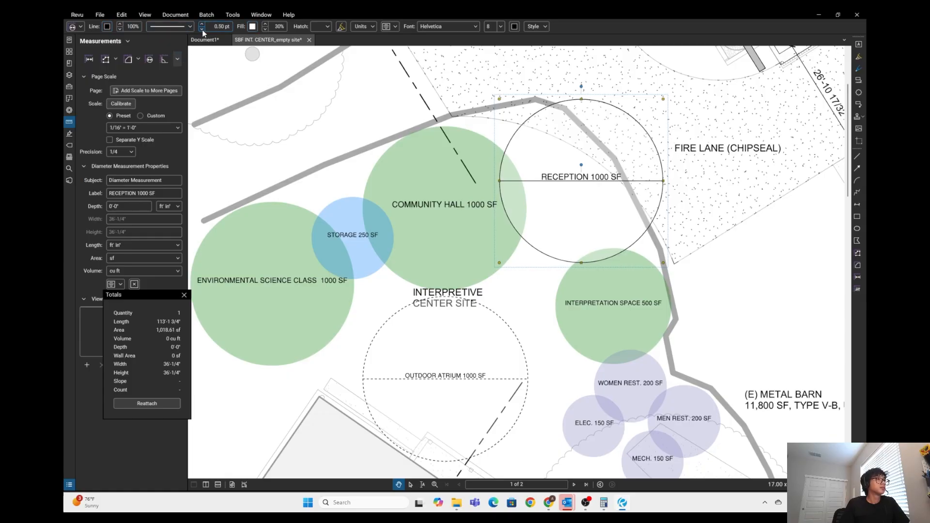
pyautogui.click(167, 26)
pyautogui.press('Return')
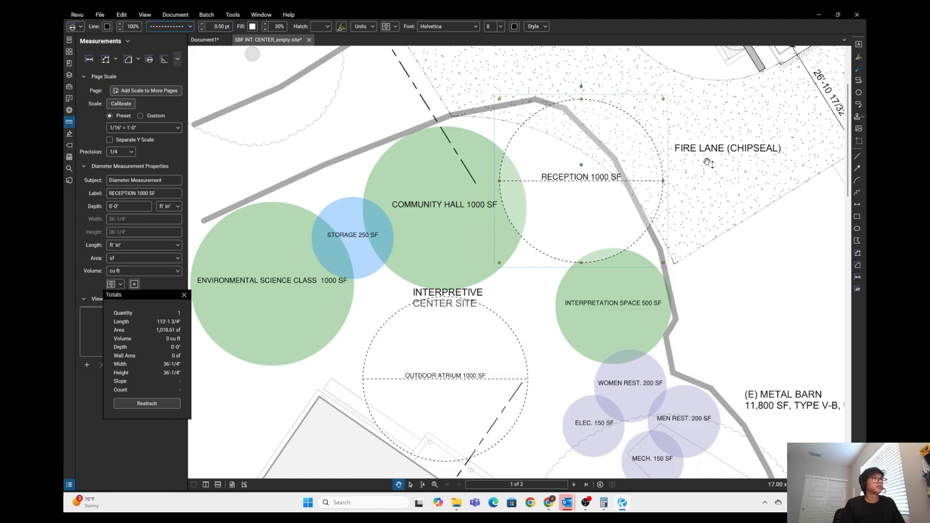
pyautogui.click(683, 157)
# - Shift the dashed reception circle slightly northeast toward the fire lane
pyautogui.scroll(-2, 684, 158)
pyautogui.moveTo(630, 189); pyautogui.dragTo(639, 180)
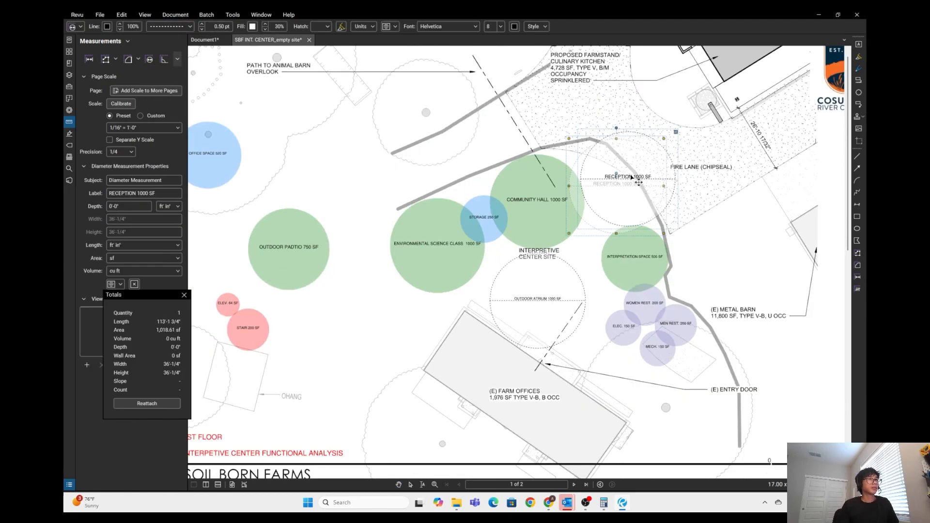
pyautogui.click(538, 240)
pyautogui.moveTo(537, 239); pyautogui.dragTo(496, 192)
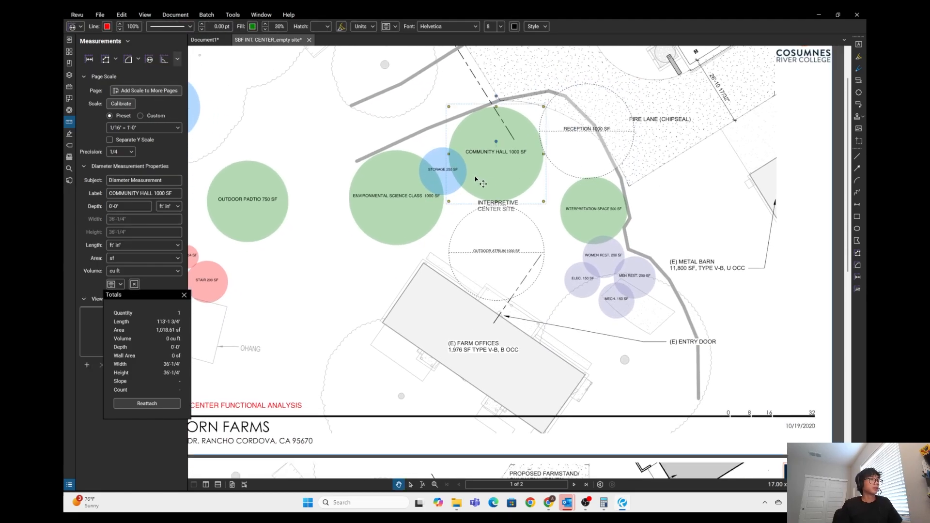
# - Shift the environmental science class, storage and community hall circles together southwest, and move the reception circle back against the community hall
pyautogui.click(405, 185)
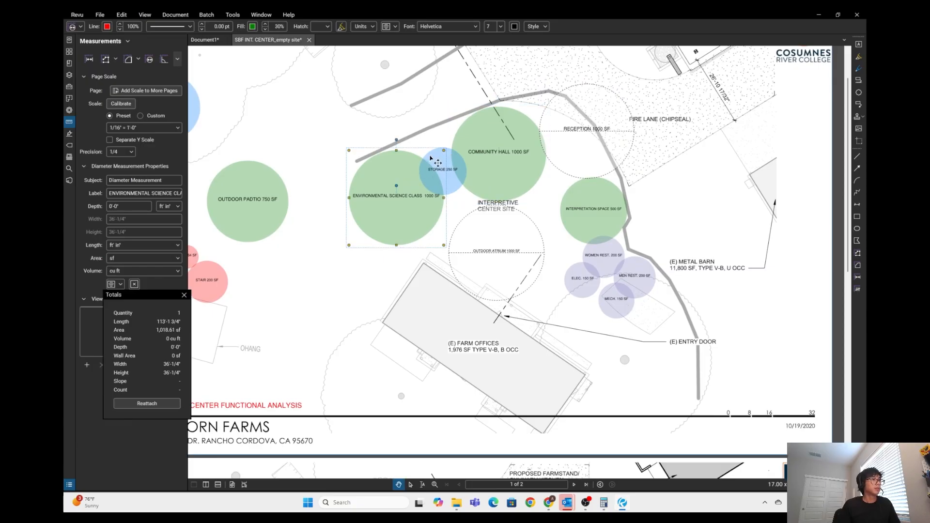
pyautogui.keyDown('shift'); pyautogui.click(438, 166); pyautogui.keyUp('shift')
pyautogui.keyDown('shift'); pyautogui.click(505, 170); pyautogui.keyUp('shift')
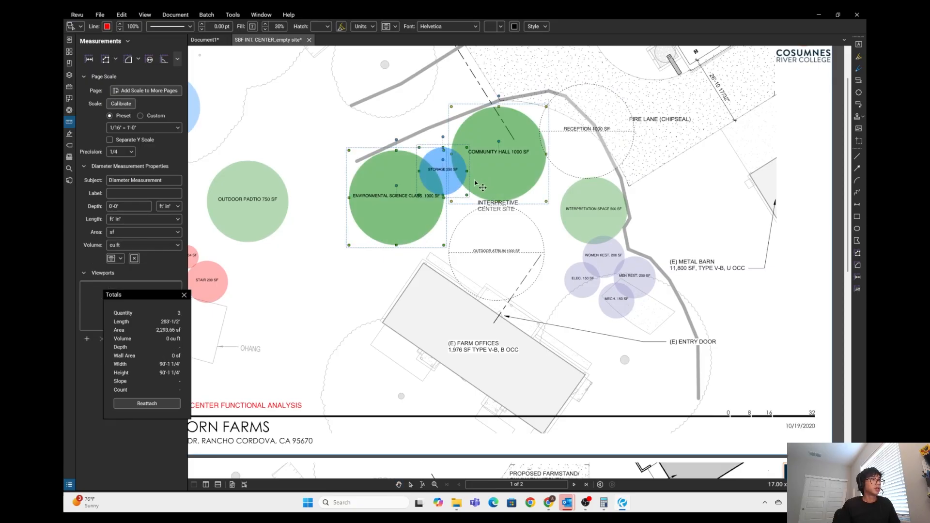
pyautogui.moveTo(505, 169); pyautogui.dragTo(459, 187)
pyautogui.moveTo(590, 153); pyautogui.dragTo(551, 162)
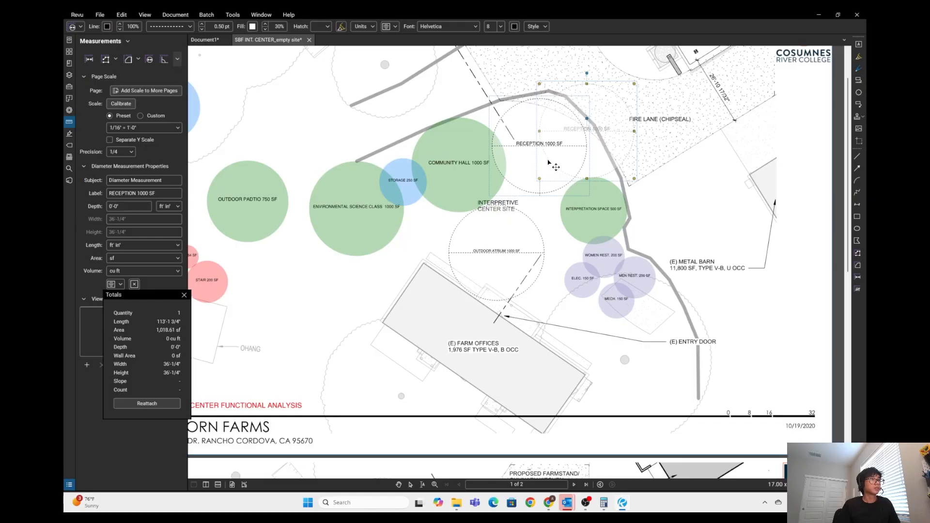
pyautogui.press('Escape')
# - Move the outdoor patio circle out to the west edge of the 1st-floor sheet
pyautogui.hscroll(-3, 489, 198)
pyautogui.scroll(-2, 452, 208)
pyautogui.scroll(2, 453, 207)
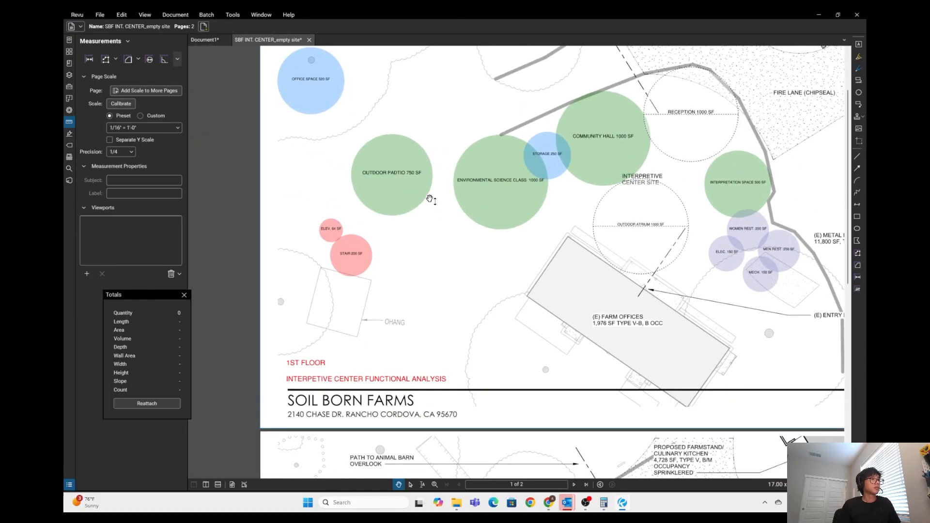
pyautogui.moveTo(393, 196); pyautogui.dragTo(260, 154)
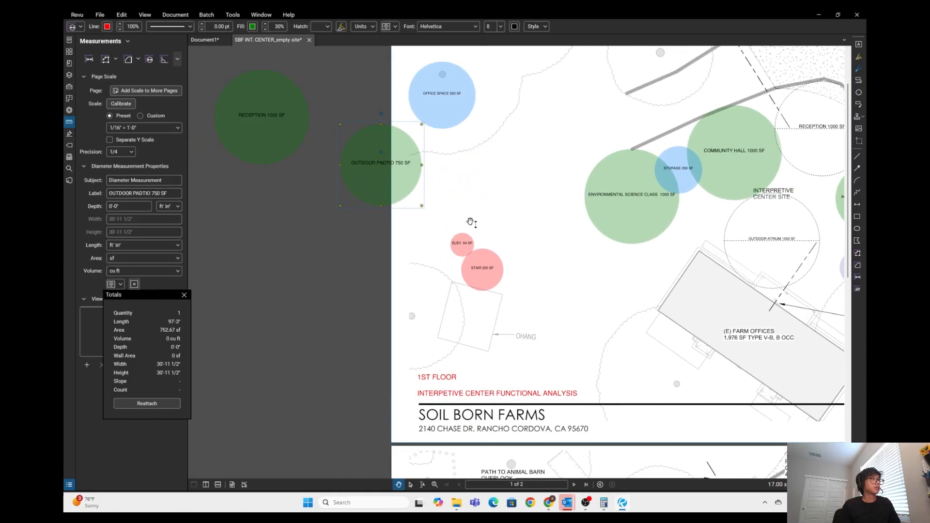
pyautogui.click(421, 257)
pyautogui.hscroll(-5, 339, 193)
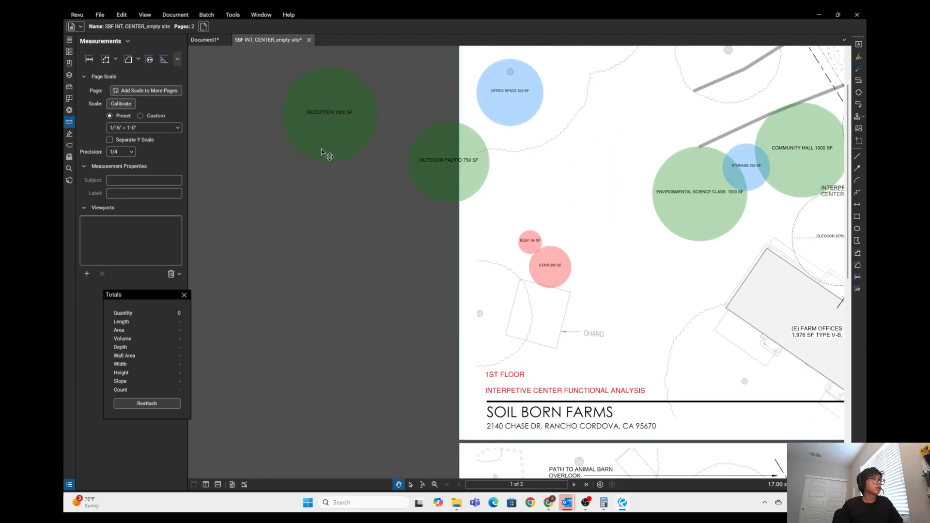
pyautogui.press('Tab')
pyautogui.hscroll(5, 348, 157)
# - Move the stair and elevator circles between the outdoor atrium and the interpretation space
pyautogui.click(364, 256)
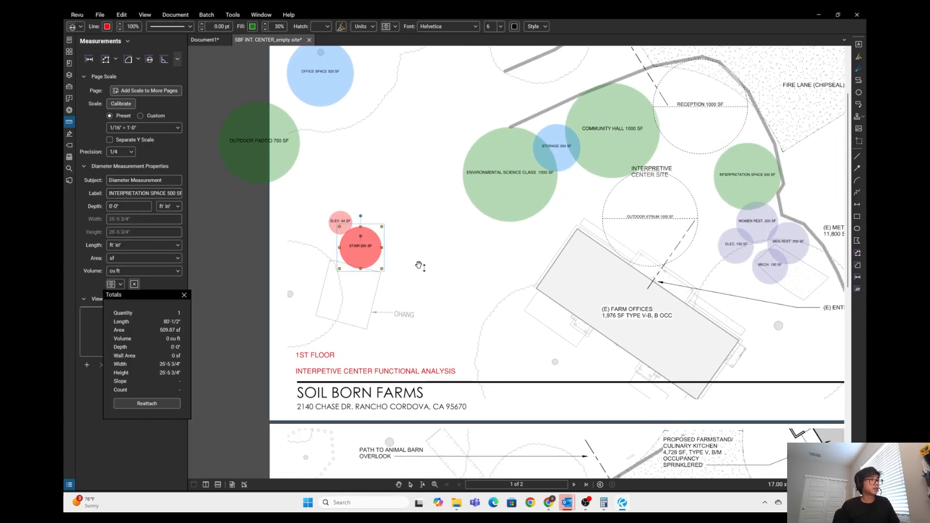
pyautogui.moveTo(362, 258); pyautogui.dragTo(700, 222)
pyautogui.click(352, 223)
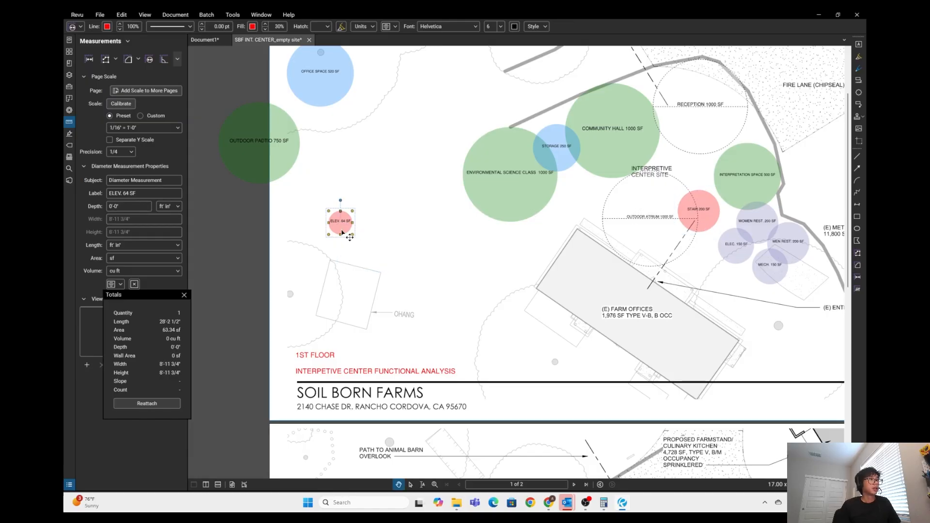
pyautogui.moveTo(353, 223); pyautogui.dragTo(709, 229)
pyautogui.scroll(1, 751, 225)
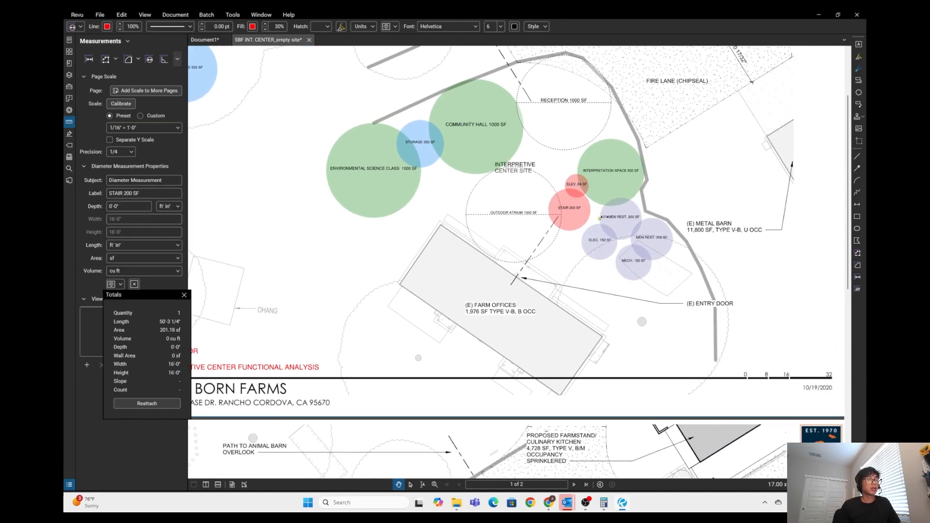
# - Rearrange the stair, interpretation space and elevator circles into a tight cluster between the outdoor atrium and the restrooms
pyautogui.scroll(4, 588, 224)
pyautogui.moveTo(560, 237); pyautogui.dragTo(514, 202)
pyautogui.scroll(-2, 514, 202)
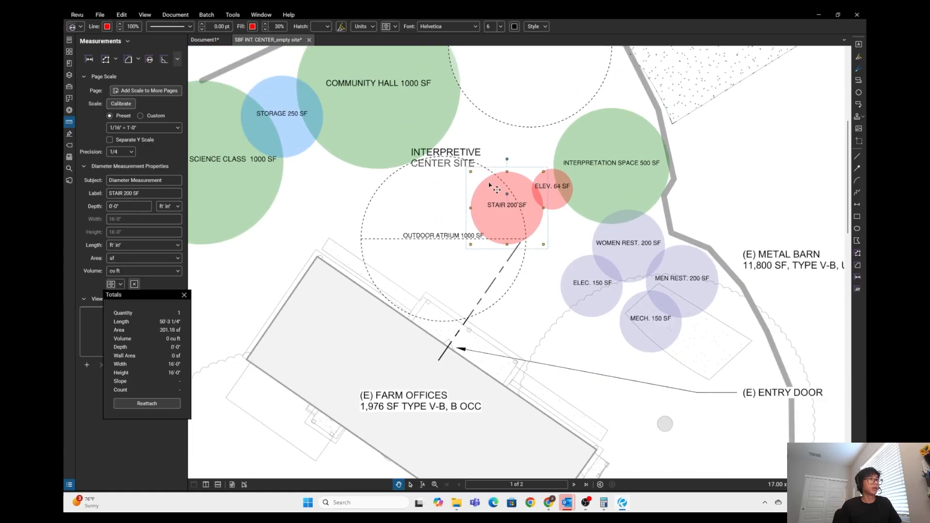
pyautogui.moveTo(632, 214); pyautogui.dragTo(581, 273)
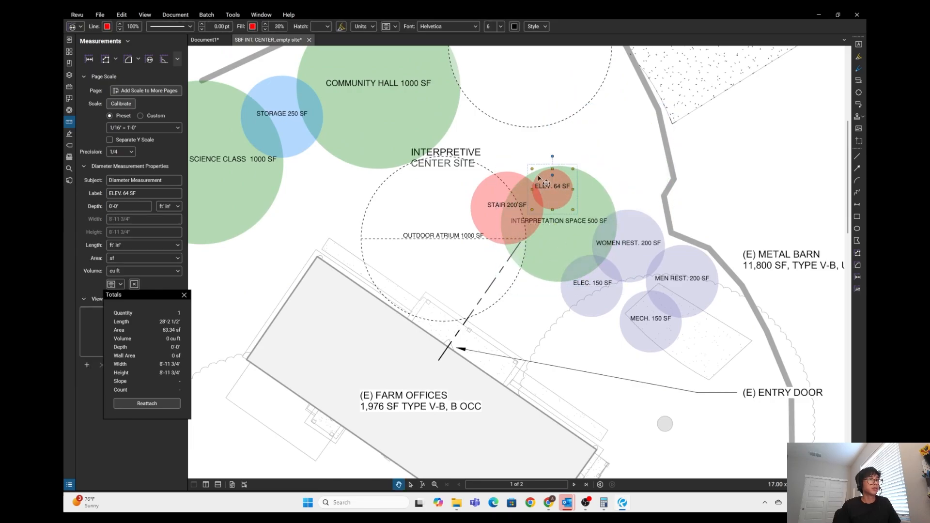
pyautogui.moveTo(543, 182); pyautogui.dragTo(523, 148)
pyautogui.scroll(-3, 655, 154)
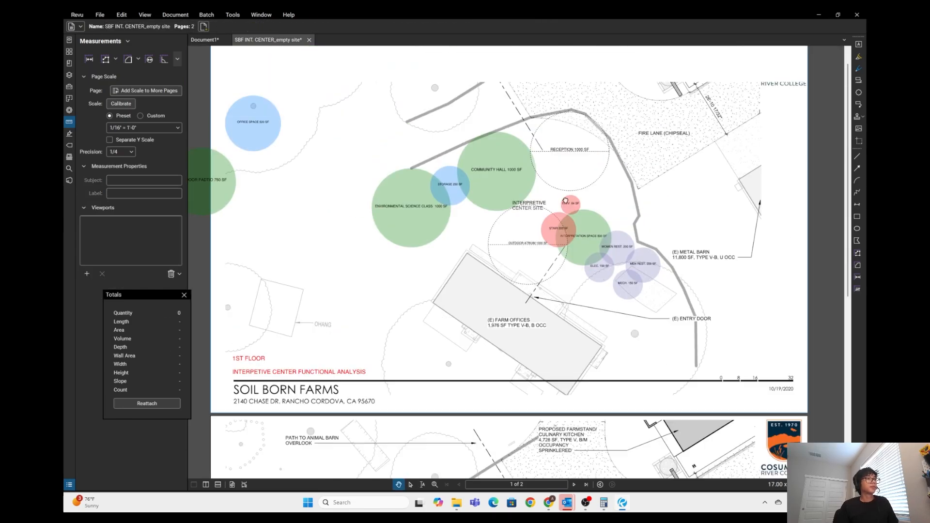
# - Copy the twelve clustered program circles from the 1st-floor sheet and paste them onto the 2nd-floor sheet
pyautogui.scroll(1, 618, 213)
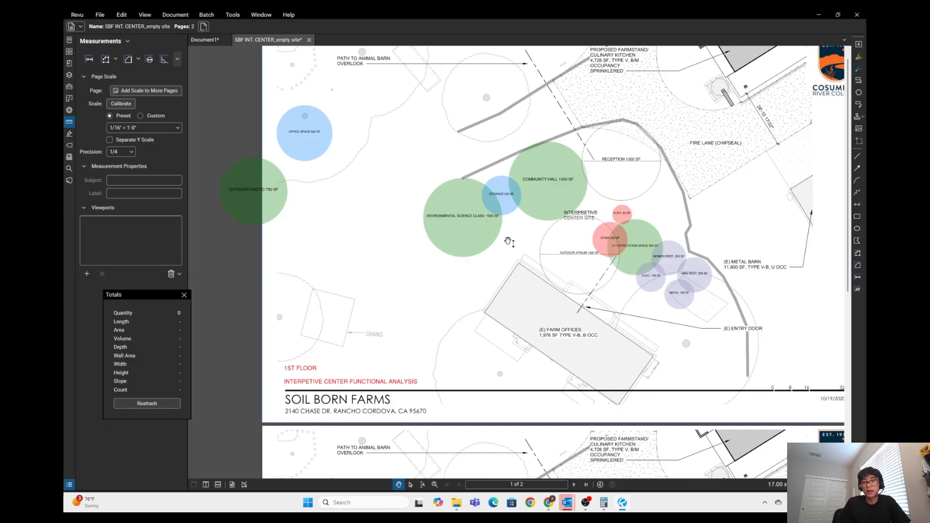
pyautogui.scroll(-1, 677, 249)
pyautogui.hscroll(3, 676, 250)
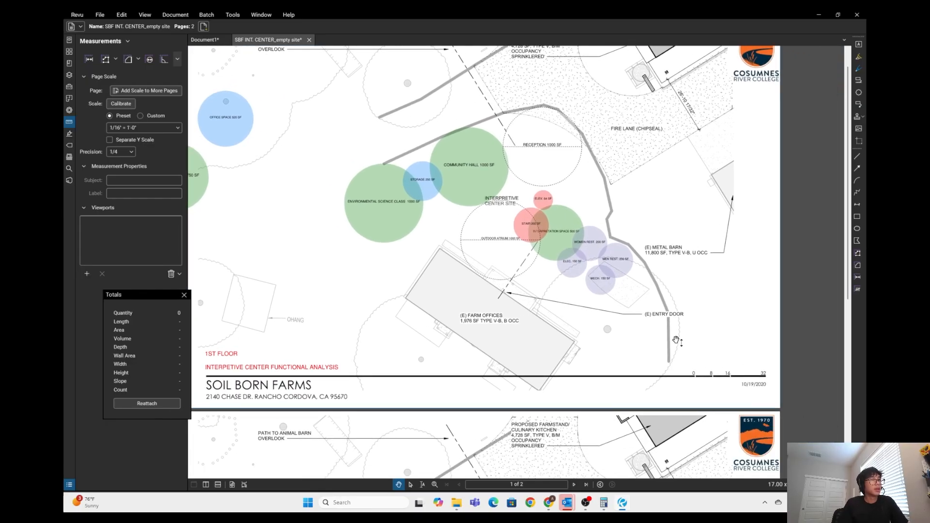
pyautogui.moveTo(671, 348); pyautogui.dragTo(339, 116)
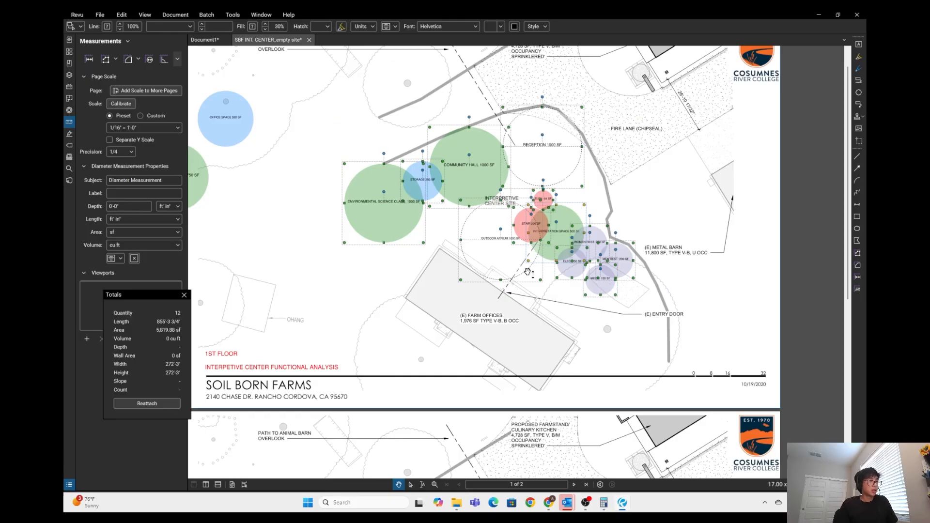
pyautogui.scroll(-10, 484, 411)
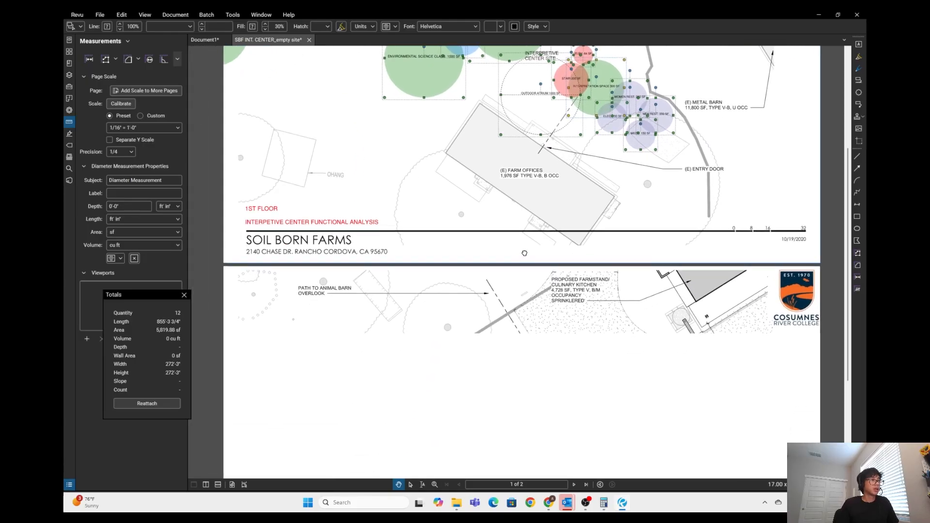
pyautogui.scroll(5, 534, 233)
pyautogui.hscroll(3, 534, 233)
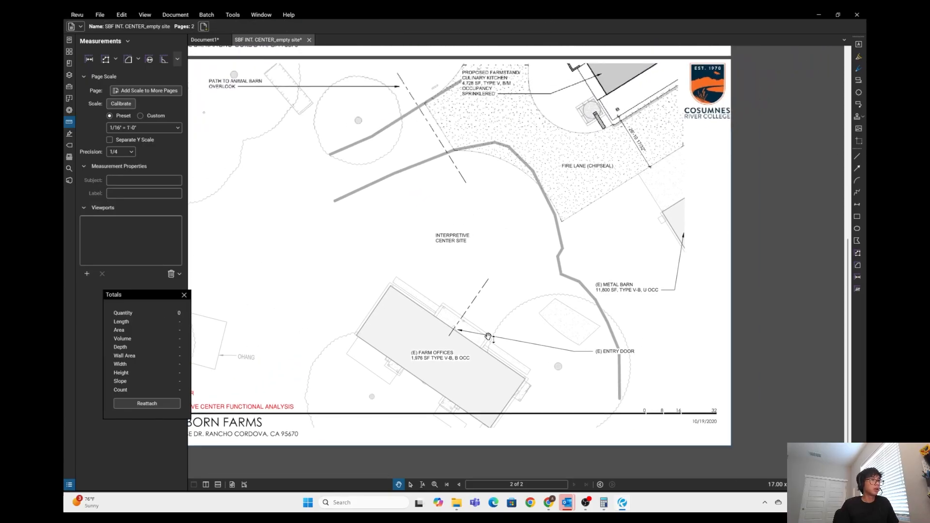
pyautogui.hscroll(-4, 462, 313)
pyautogui.hotkey('ctrl', 'shift', 'v')
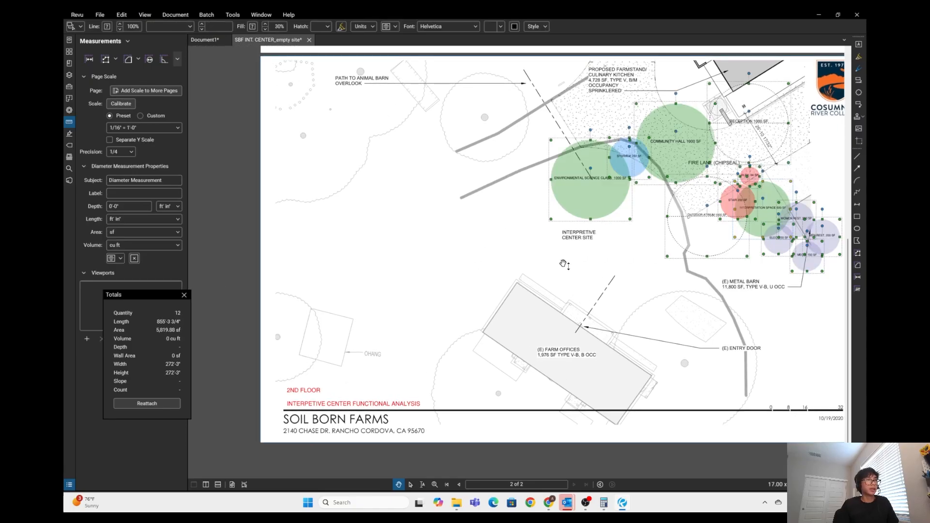
# - Position the pasted circles on the 2nd-floor interpretive center site to match the 1st-floor layout, and group them
pyautogui.moveTo(700, 158)
pyautogui.mouseDown()
pyautogui.moveTo(550, 230)
pyautogui.moveTo(554, 213)
pyautogui.moveTo(546, 275)
pyautogui.moveTo(601, 182)
pyautogui.moveTo(605, 192)
pyautogui.moveTo(564, 211)
pyautogui.moveTo(575, 220)
pyautogui.mouseUp()
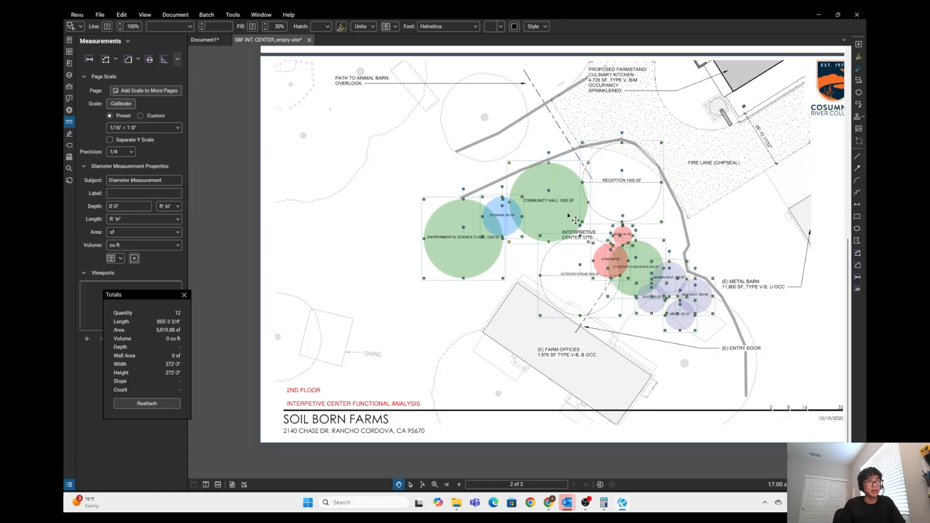
pyautogui.rightClick(538, 221)
pyautogui.click(593, 327)
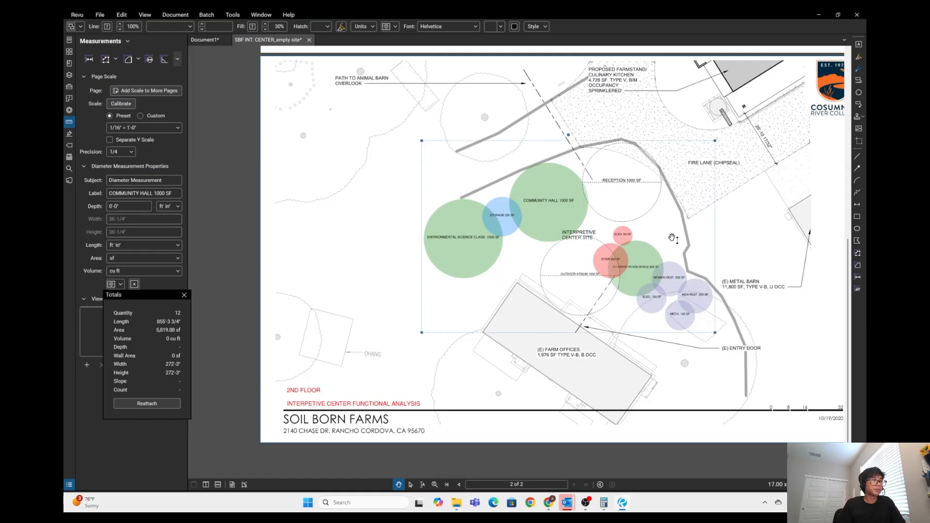
pyautogui.hscroll(3, 512, 249)
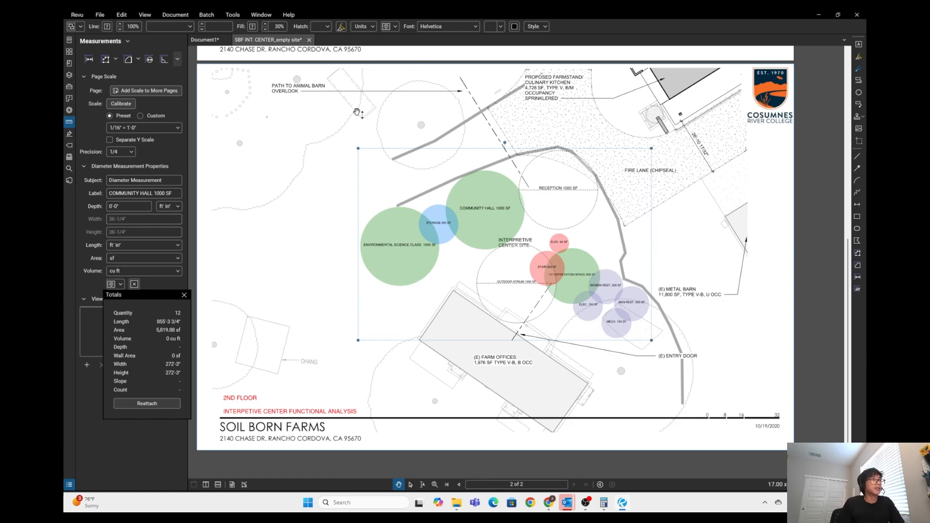
# - Change the fill of the pasted 2nd-floor program circles to gray and lower its opacity
pyautogui.click(253, 27)
pyautogui.click(271, 79)
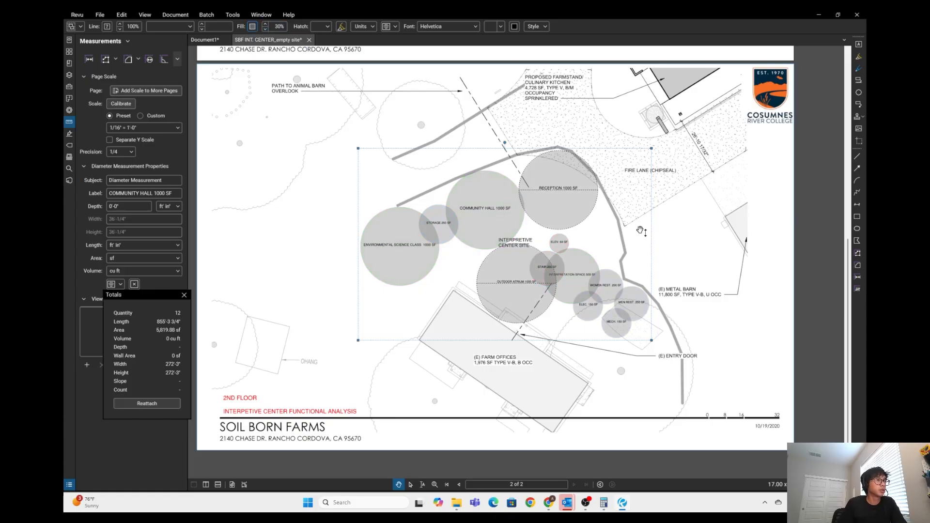
pyautogui.click(265, 29)
pyautogui.click(265, 29)
pyautogui.press('Escape')
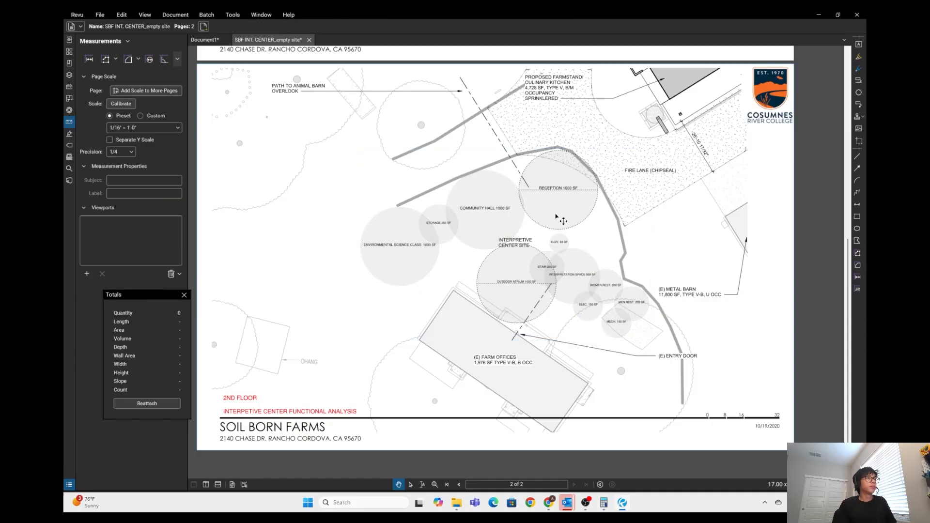
pyautogui.hotkey('ctrl', 'a')
pyautogui.press('Escape')
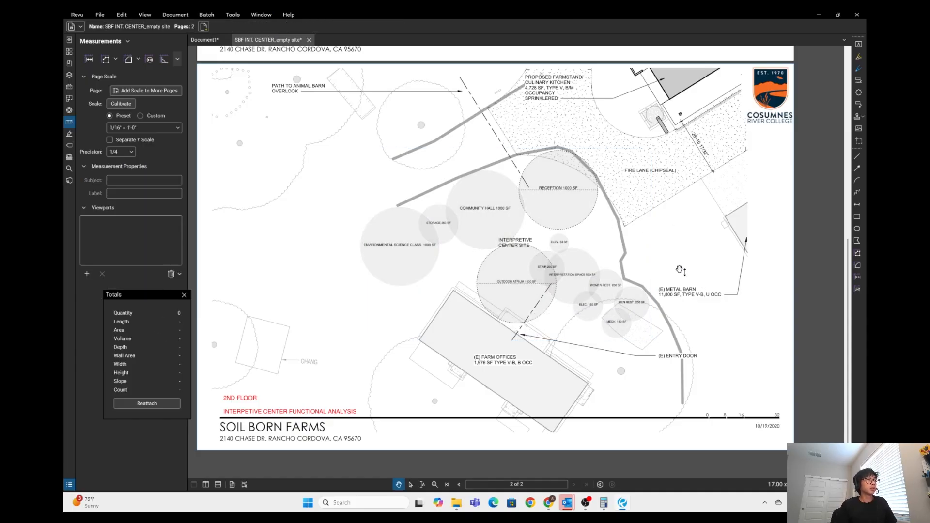
# - Move the blue office space circle from the 1st-floor sheet onto the gray interpretation space circle on the 2nd-floor sheet
pyautogui.scroll(-4, 464, 228)
pyautogui.scroll(3, 345, 154)
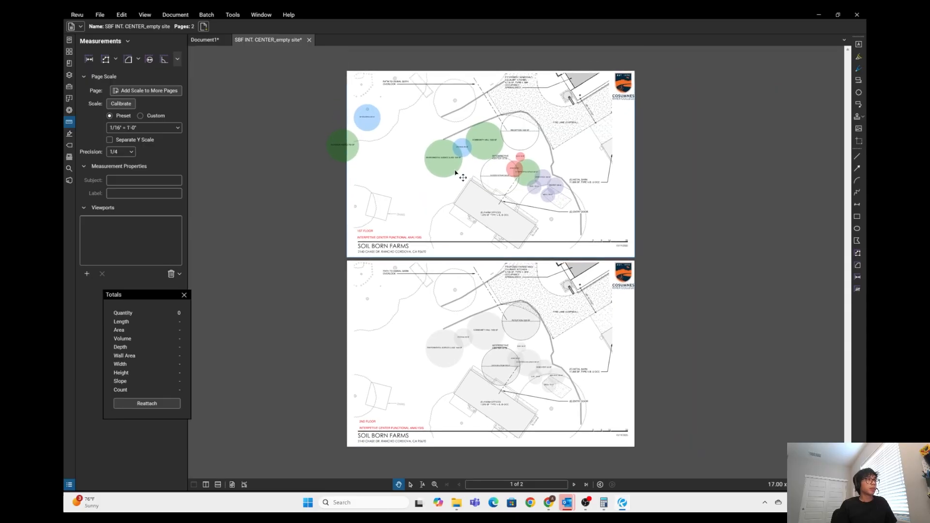
pyautogui.click(362, 145)
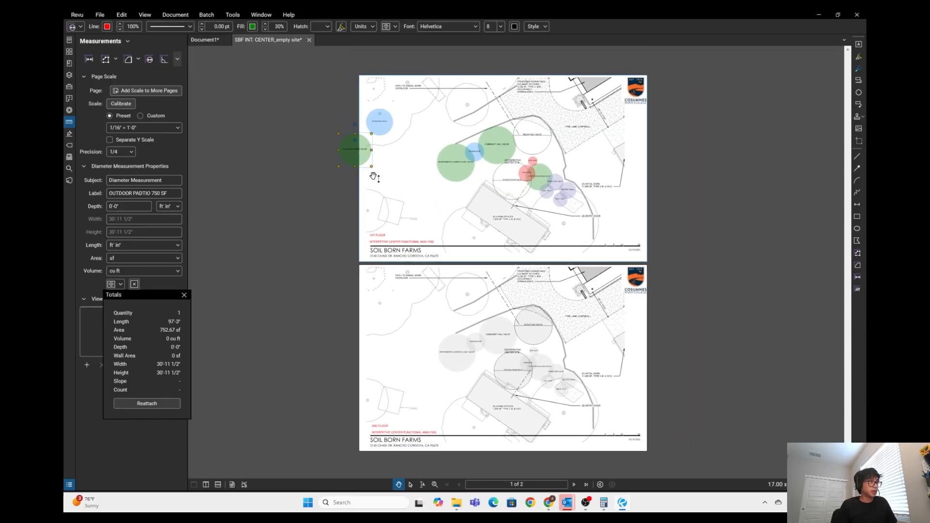
pyautogui.scroll(3, 395, 162)
pyautogui.moveTo(382, 65); pyautogui.dragTo(572, 305)
pyautogui.click(398, 485)
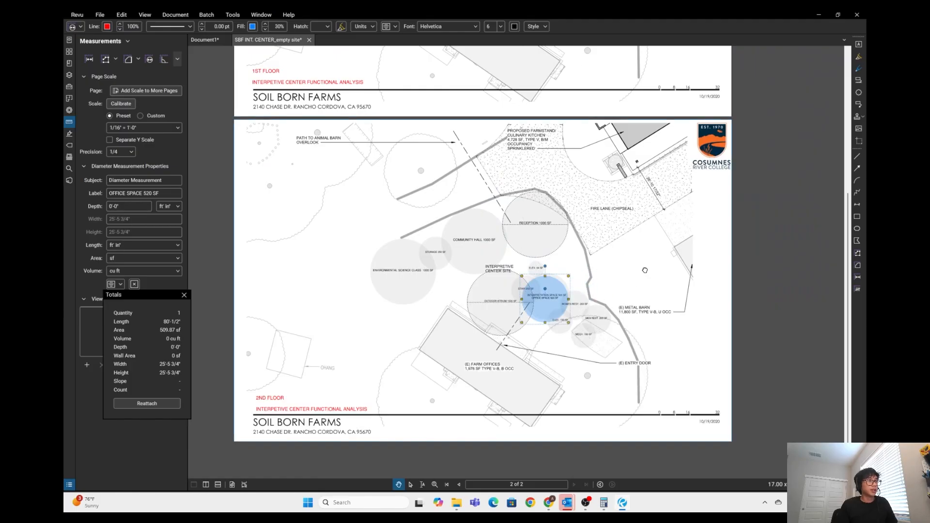
# - Move the outdoor patio circle onto the 2nd-floor environmental science class circle and place a copy over the community hall circle
pyautogui.scroll(-2, 557, 280)
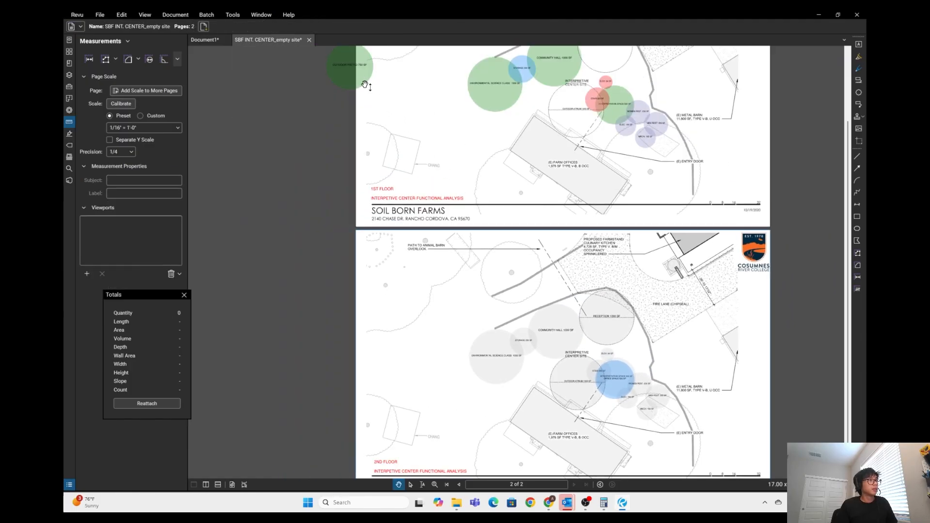
pyautogui.moveTo(364, 86); pyautogui.dragTo(507, 394)
pyautogui.scroll(3, 557, 357)
pyautogui.click(556, 351)
pyautogui.click(432, 339)
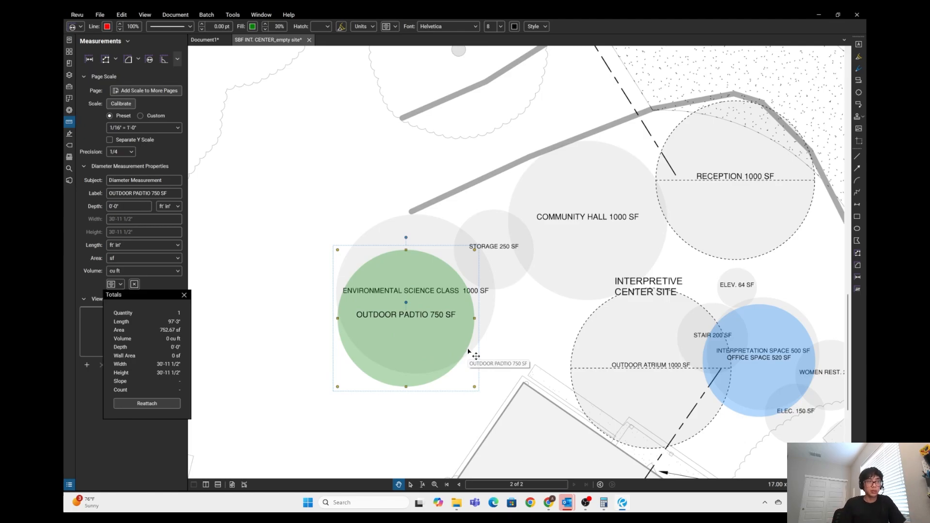
pyautogui.moveTo(445, 333); pyautogui.dragTo(450, 234)
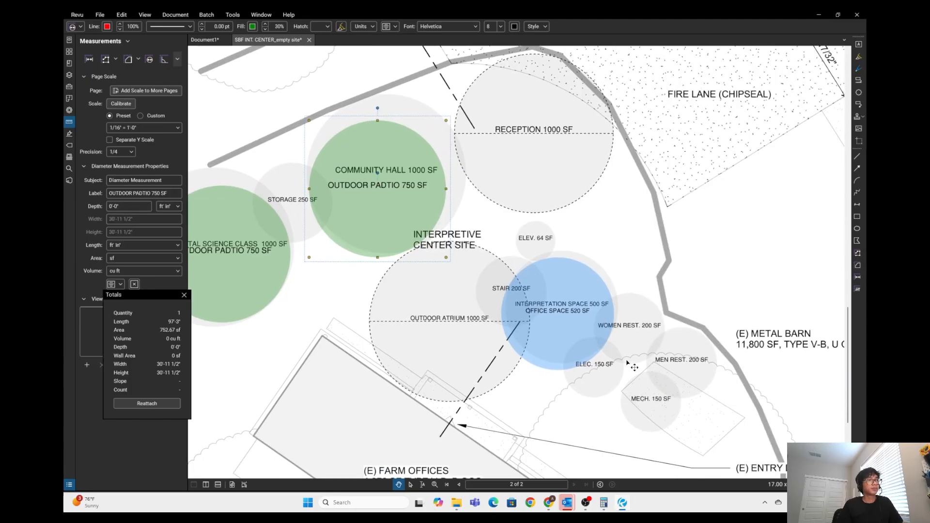
# - Copy the red stair and elevator circles from the 1st-floor sheet and align them over their gray counterparts on the 2nd floor
pyautogui.scroll(-2, 599, 271)
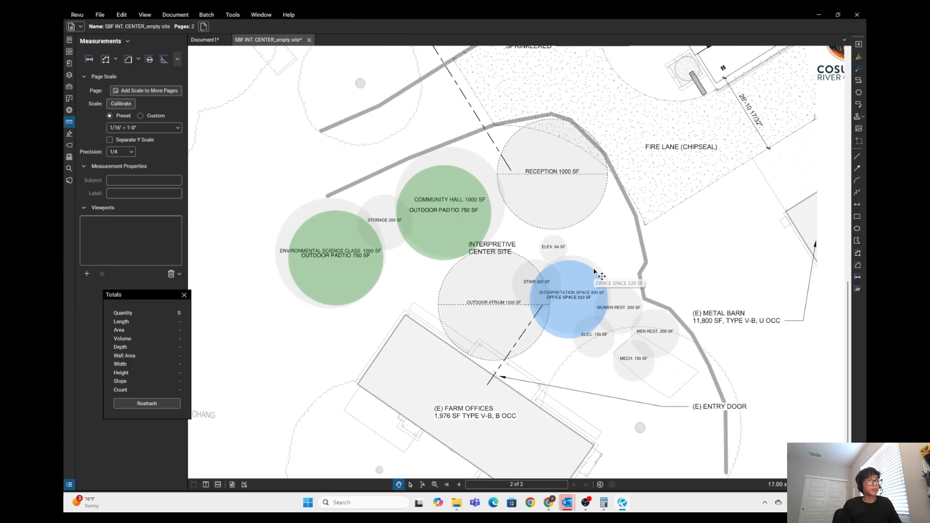
pyautogui.scroll(-5, 535, 240)
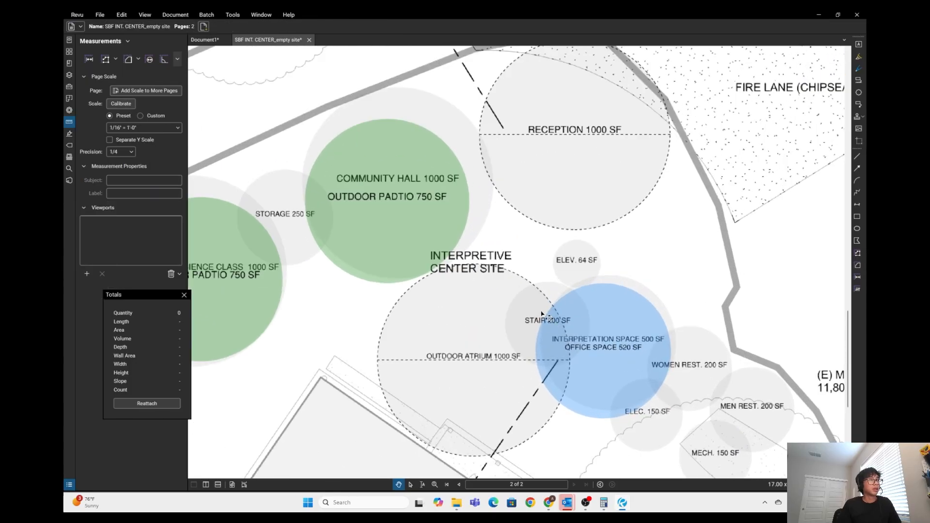
pyautogui.scroll(5, 501, 240)
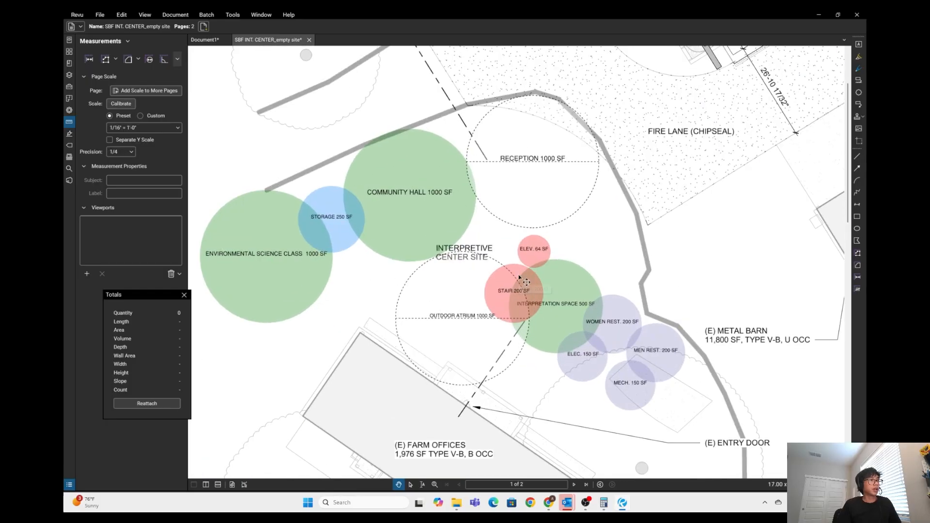
pyautogui.click(531, 247)
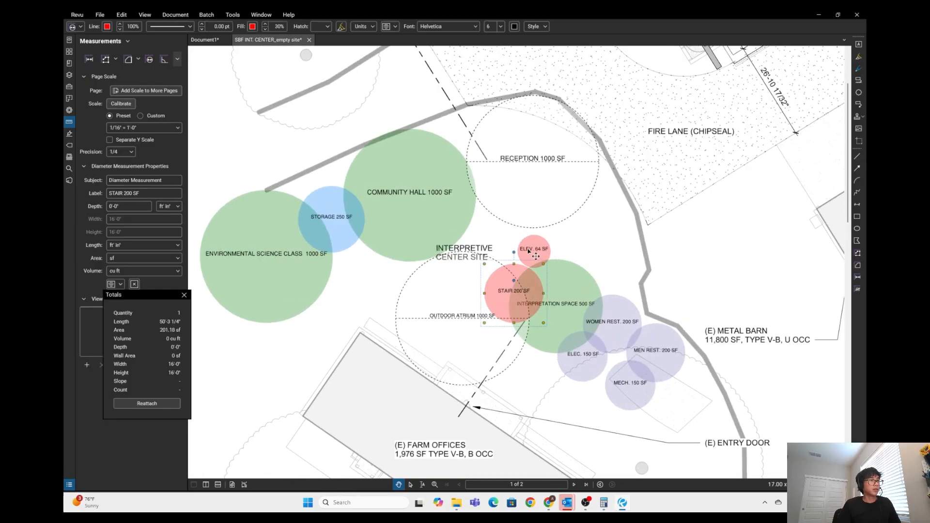
pyautogui.keyDown('shift'); pyautogui.click(506, 282); pyautogui.keyUp('shift')
pyautogui.scroll(-5, 552, 268)
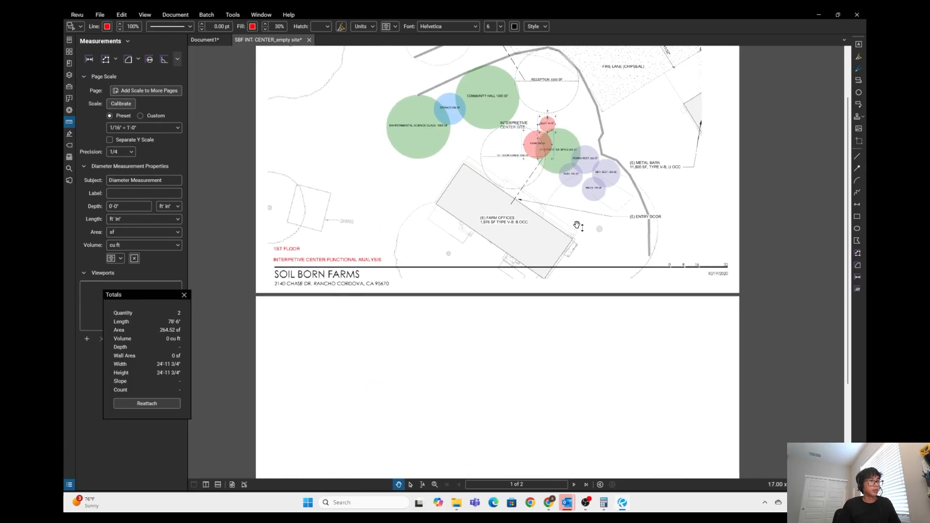
pyautogui.scroll(6, 562, 204)
pyautogui.hotkey('ctrl', 'v')
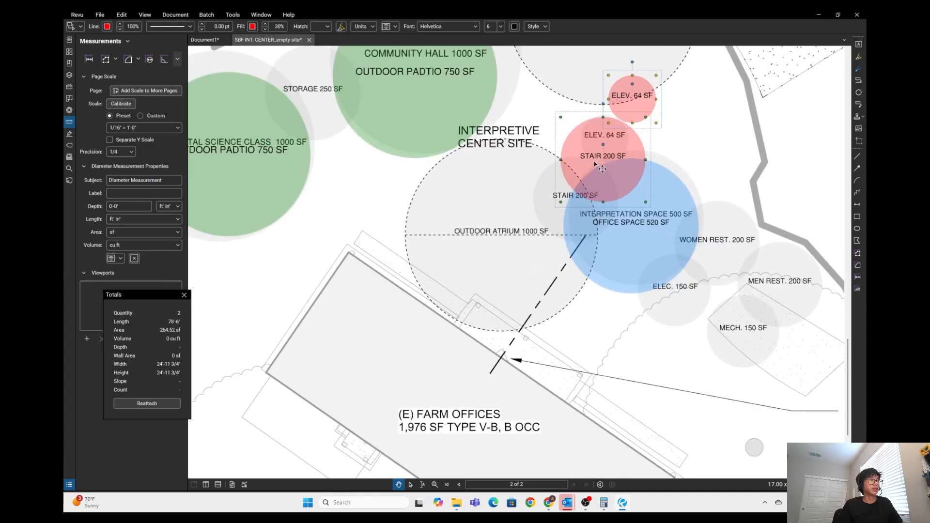
pyautogui.moveTo(609, 160); pyautogui.dragTo(563, 201)
pyautogui.click(734, 234)
pyautogui.moveTo(735, 234); pyautogui.dragTo(627, 244)
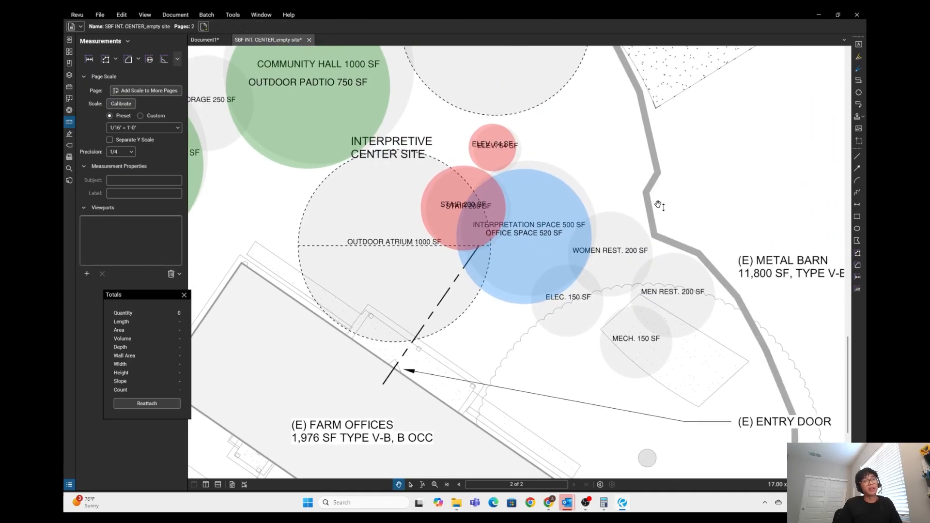
# - Draw a diagonal red line on the 2nd-floor sheet from beyond the mechanical circle through the office space to the Interpretive Center Site label
pyautogui.scroll(-5, 616, 199)
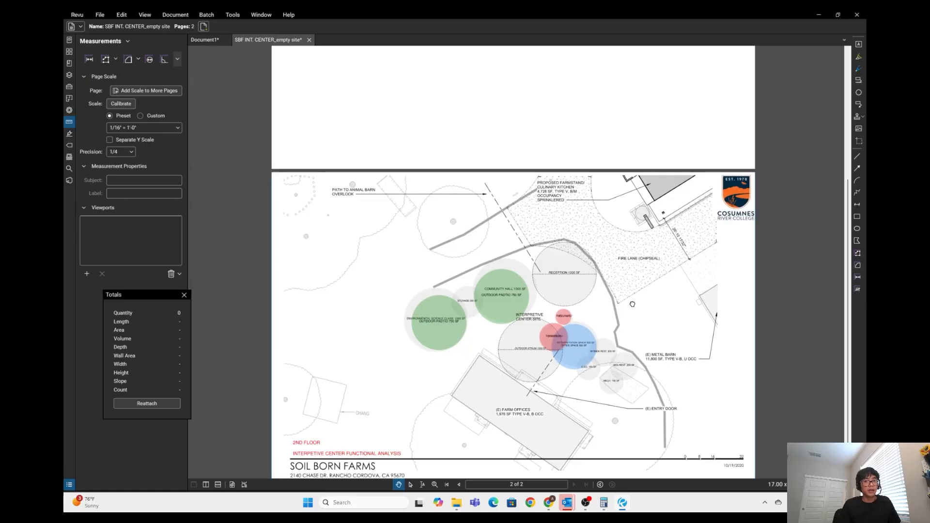
pyautogui.scroll(-3, 662, 363)
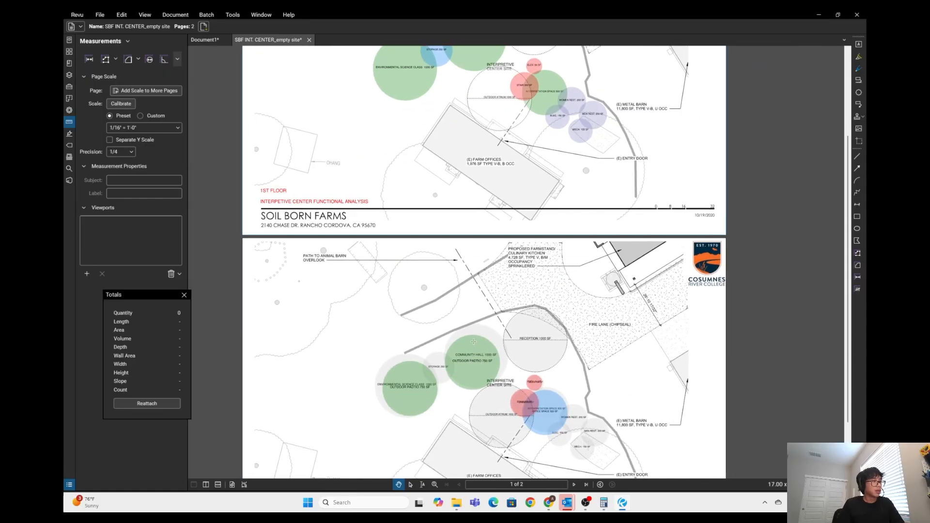
pyautogui.press('l')
pyautogui.scroll(6, 473, 342)
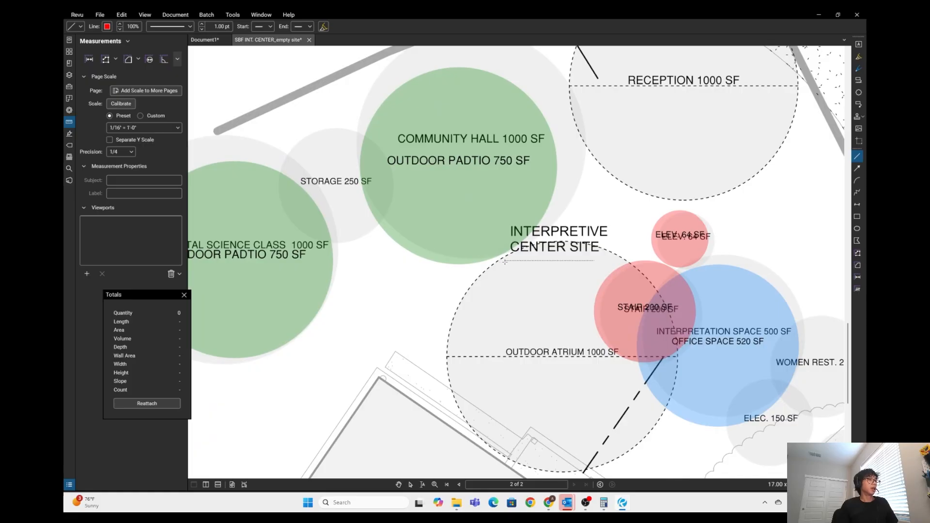
pyautogui.scroll(-4, 505, 262)
pyautogui.click(702, 345)
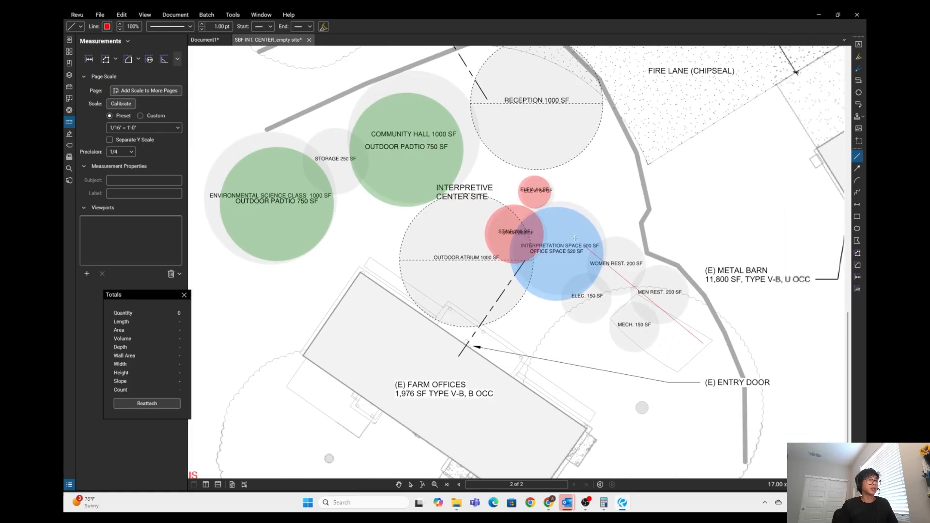
pyautogui.click(490, 180)
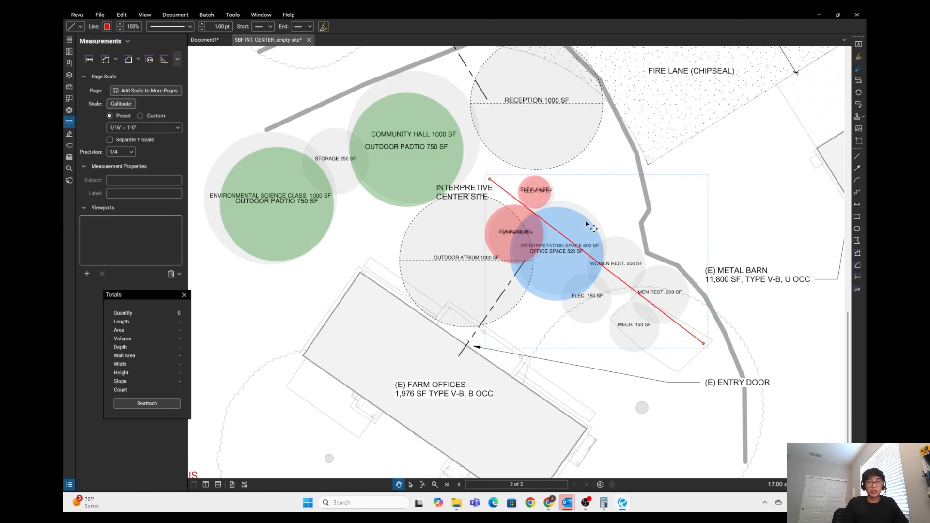
# - Thicken the diagonal red line across the 2nd-floor office space to 2.25 pt
pyautogui.click(203, 24)
pyautogui.click(203, 24)
pyautogui.click(203, 24)
pyautogui.click(203, 24)
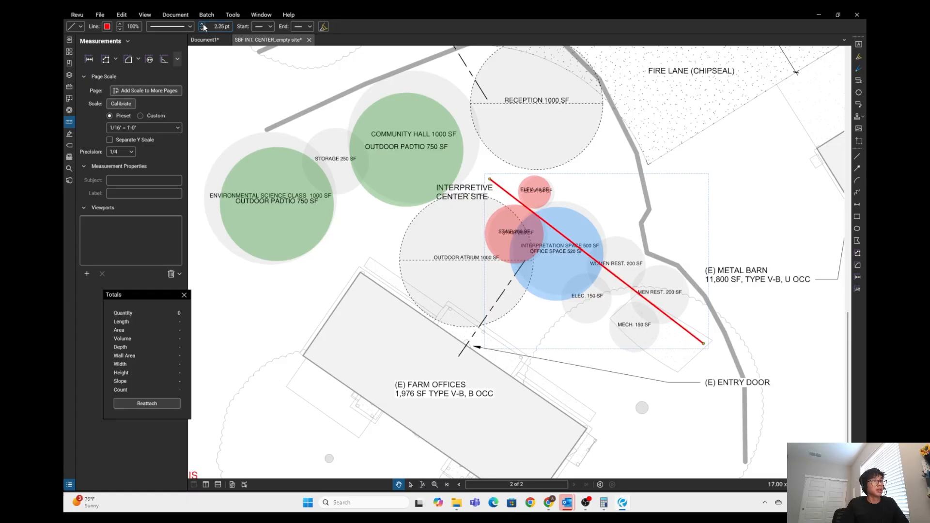
pyautogui.click(203, 24)
pyautogui.click(654, 145)
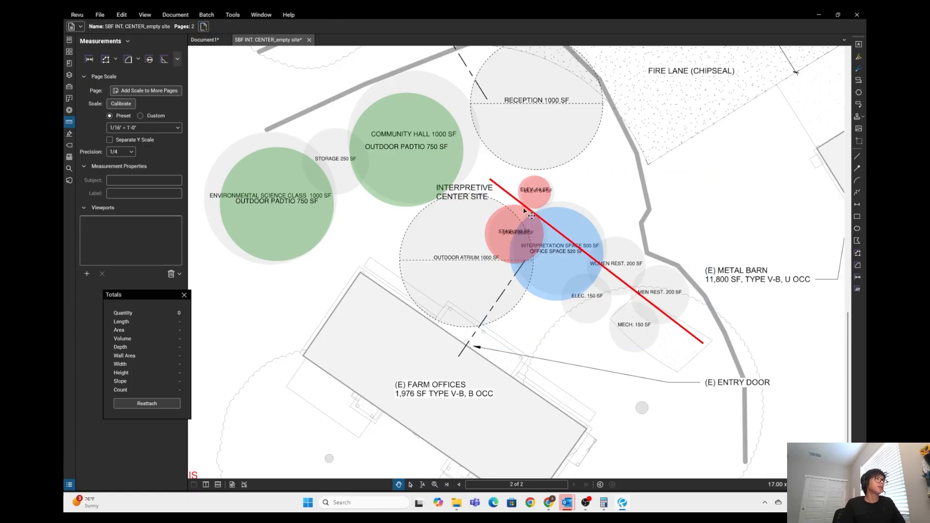
pyautogui.click(504, 191)
pyautogui.press('Escape')
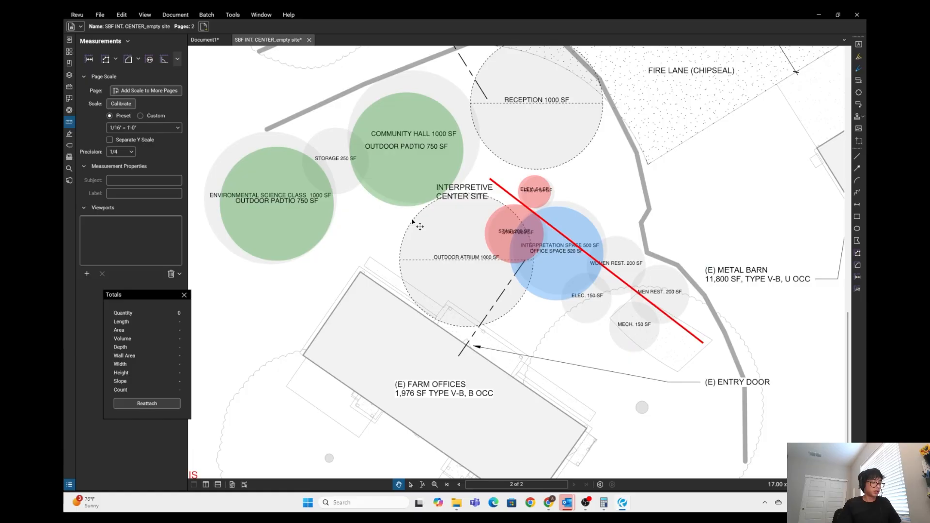
# - Draw a second red line on the 2nd floor from the environmental science class circle's lower-left side to just southeast of the community hall
pyautogui.press('l')
pyautogui.click(210, 253)
pyautogui.click(464, 150)
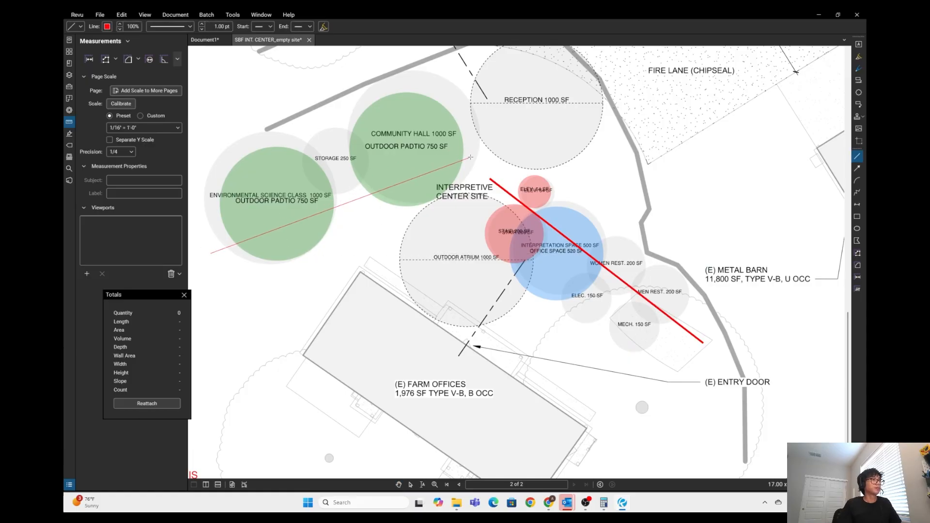
pyautogui.press('Escape')
pyautogui.scroll(-2, 467, 194)
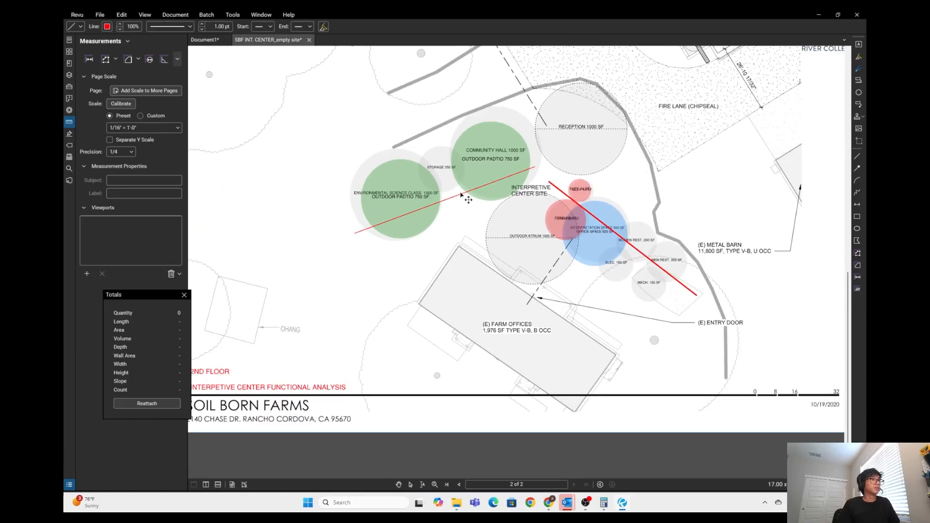
# - Copy the thick red line from the 2nd-floor sheet onto the 1st floor, running diagonally past the elevator and restroom circles
pyautogui.scroll(-4, 475, 198)
pyautogui.scroll(3, 512, 234)
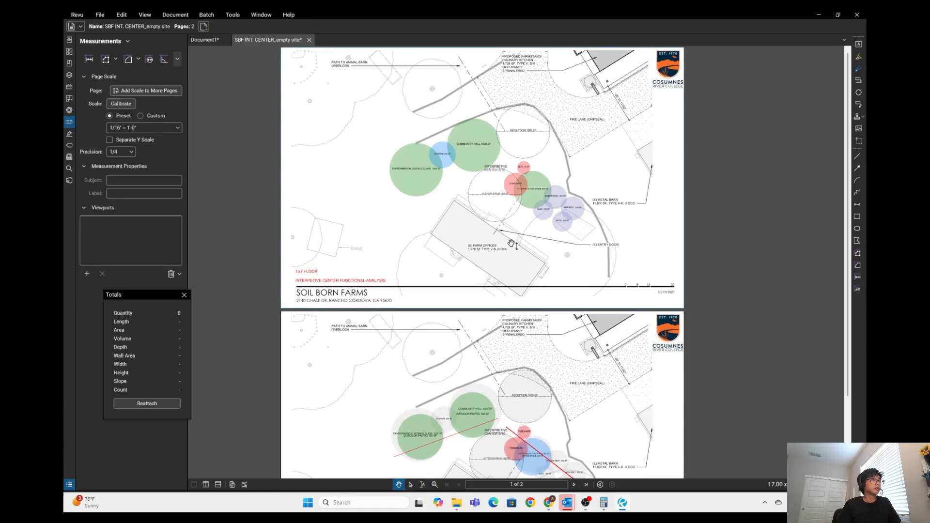
pyautogui.scroll(-3, 547, 306)
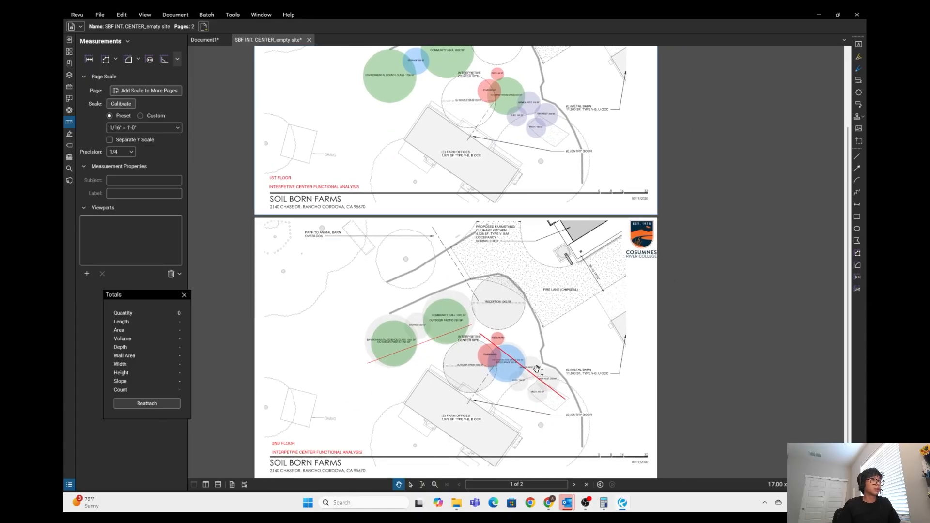
pyautogui.moveTo(533, 378); pyautogui.dragTo(537, 99)
pyautogui.scroll(2, 555, 171)
pyautogui.scroll(1, 554, 171)
pyautogui.click(496, 192)
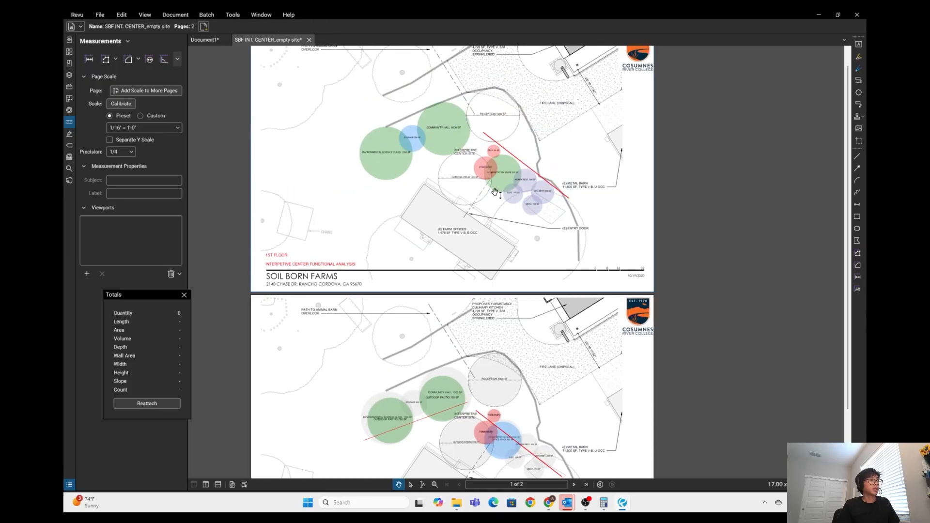
# - Copy the thin red line onto the 1st floor just below the classroom and community hall circles, and set its thickness to 2.25 pt
pyautogui.moveTo(416, 423); pyautogui.dragTo(439, 184)
pyautogui.scroll(4, 411, 136)
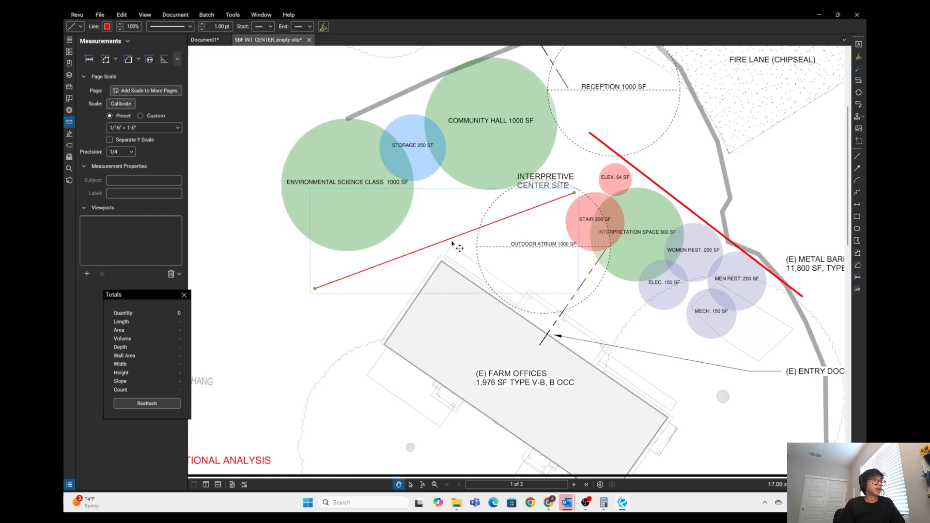
pyautogui.moveTo(452, 242); pyautogui.dragTo(453, 226)
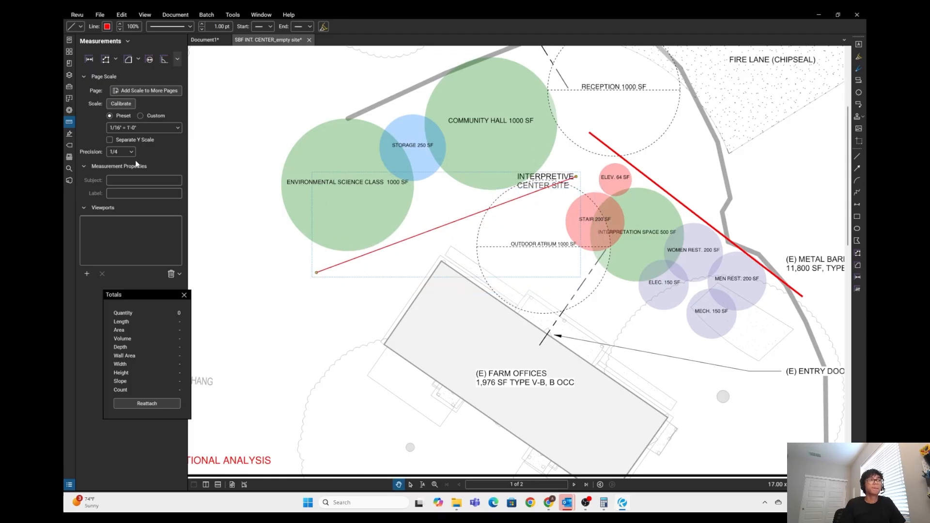
pyautogui.click(202, 25)
pyautogui.click(202, 26)
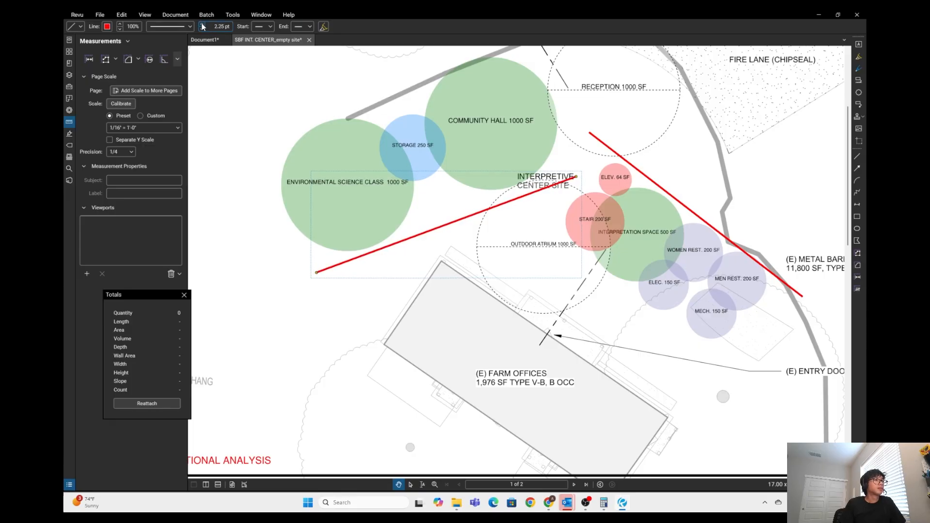
pyautogui.click(312, 322)
# - Start saving the document as a new PDF and go to the INTERPRETIVE CENTER project's SCHEMATIC DESIGN folder
pyautogui.scroll(-3, 381, 309)
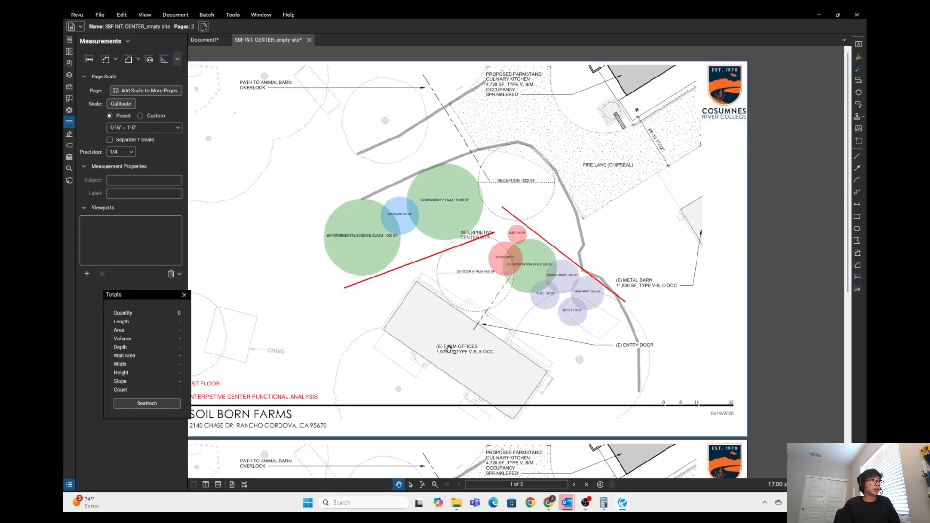
pyautogui.moveTo(279, 385); pyautogui.dragTo(368, 338)
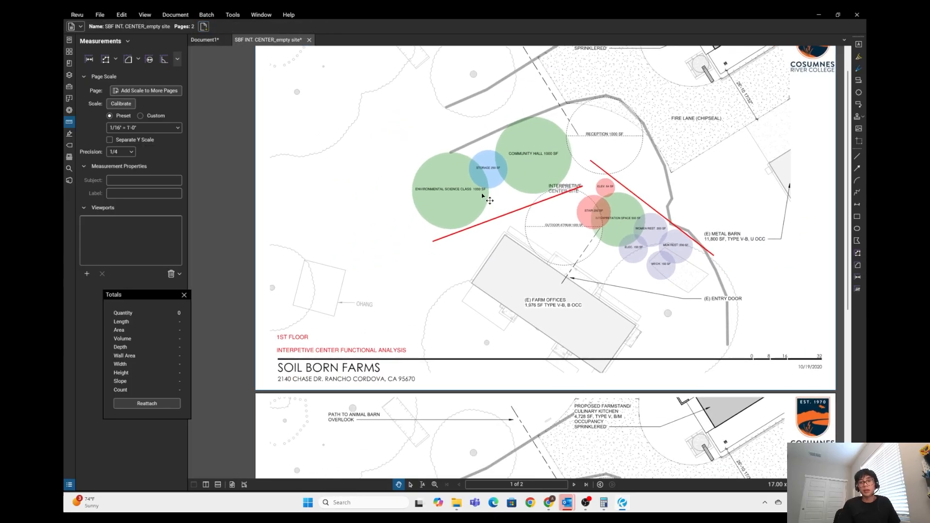
pyautogui.click(121, 16)
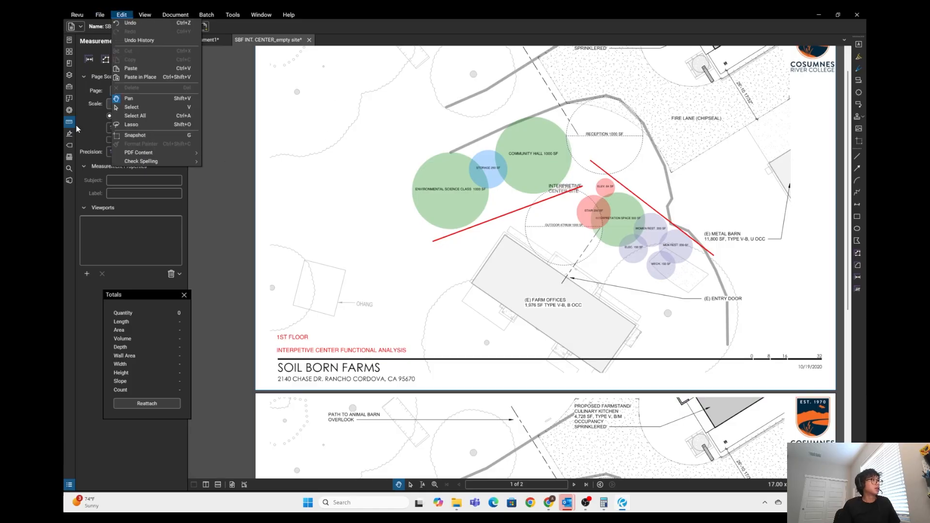
pyautogui.click(101, 16)
pyautogui.click(132, 112)
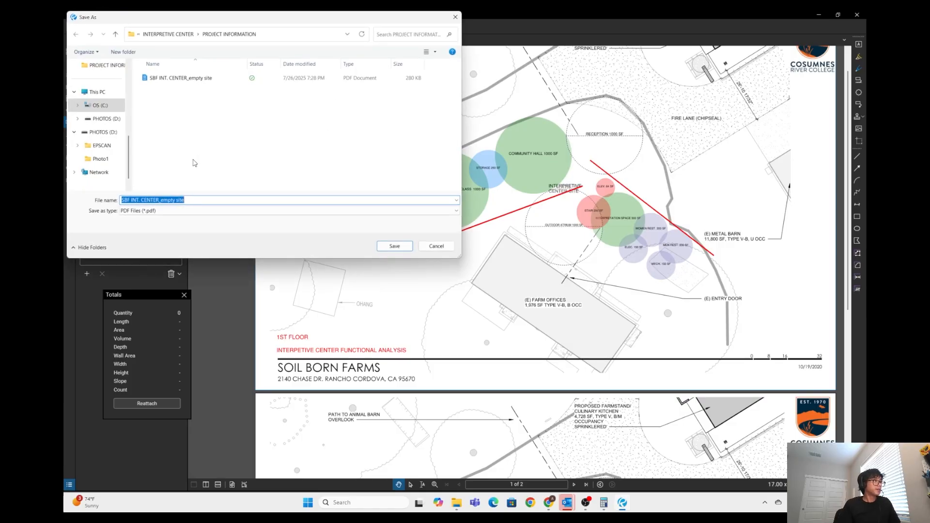
pyautogui.click(175, 38)
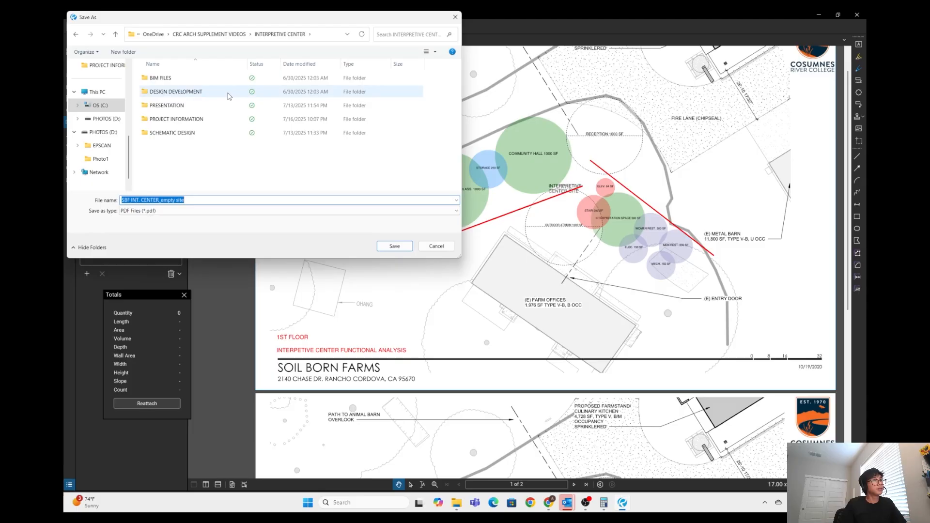
pyautogui.doubleClick(226, 133)
# - Name the file 250726_Functional Analysis and save it as a PDF in the SCHEMATIC DESIGN folder
pyautogui.click(208, 199)
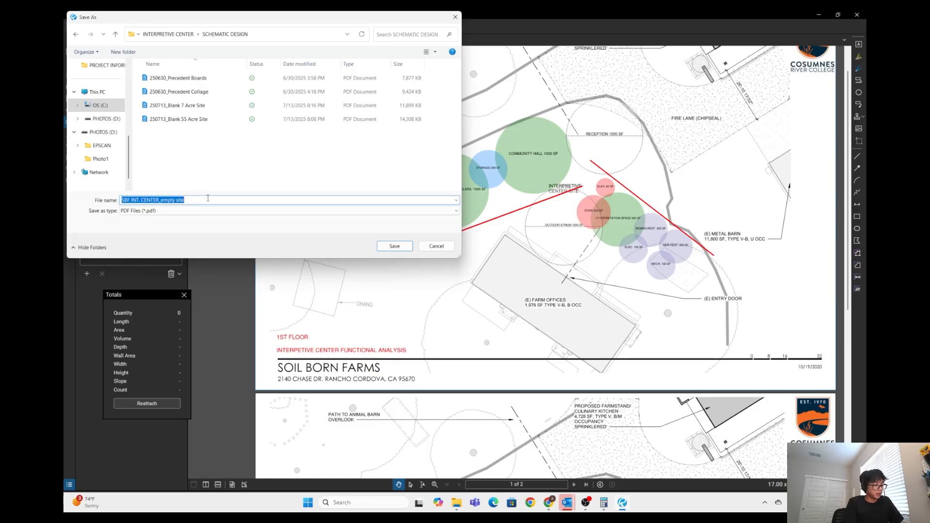
pyautogui.write('25')
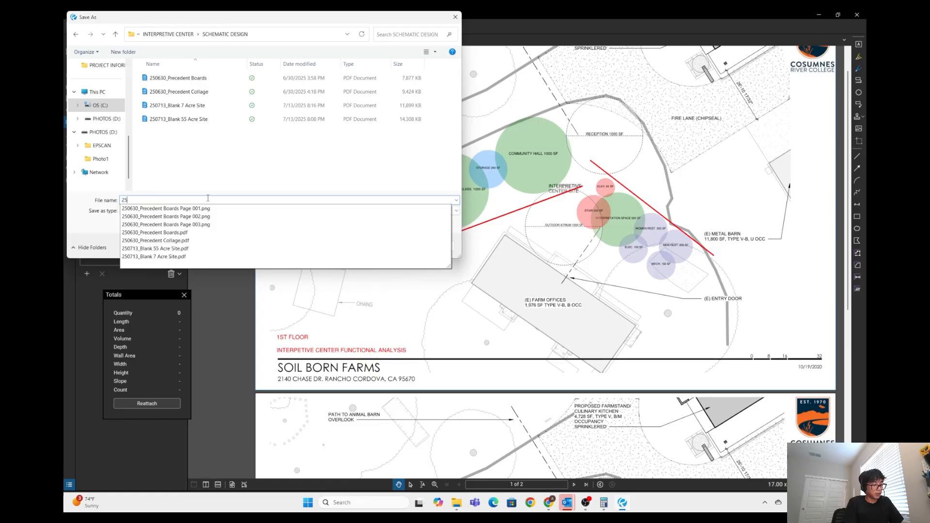
pyautogui.write('0726_f')
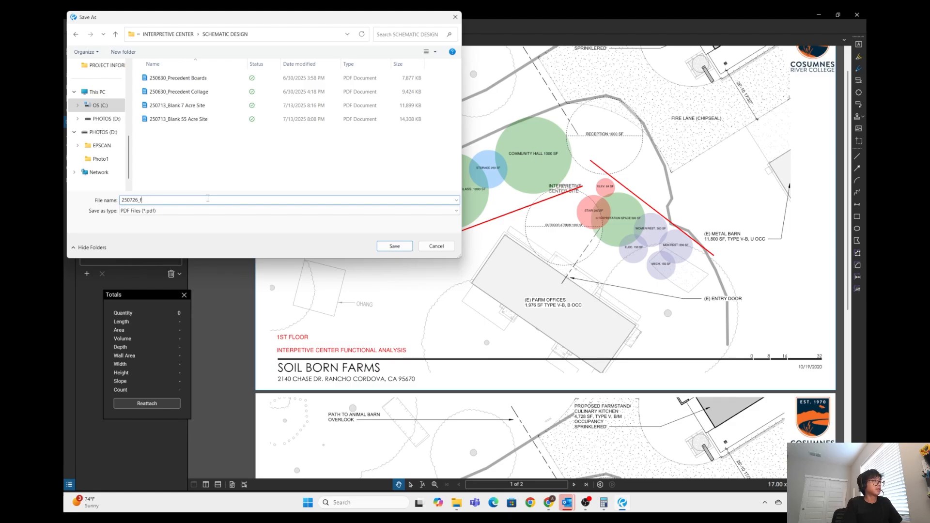
pyautogui.write('F')
pyautogui.press('capslock')
pyautogui.write('unctio')
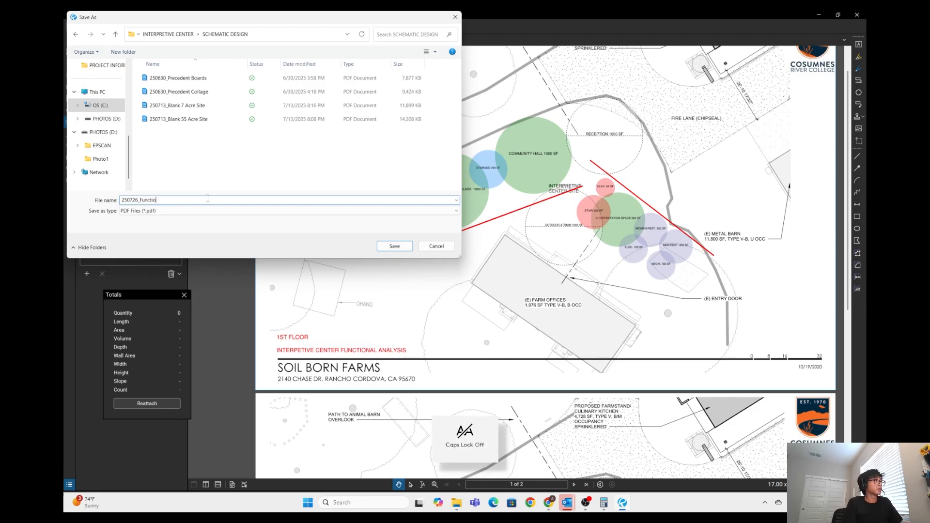
pyautogui.write('nal Analysis')
pyautogui.press('Return')
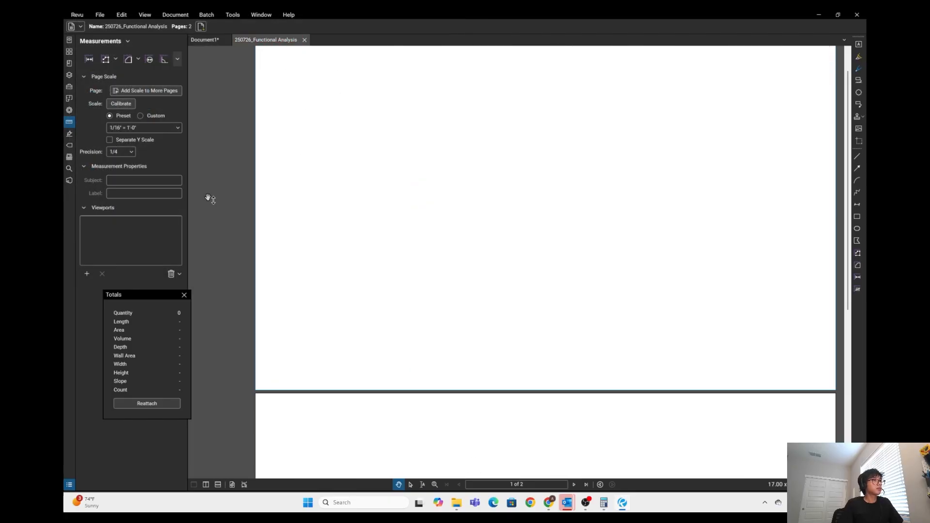
# - Review the 1st- and 2nd-floor functional analysis sheets in full-screen presentation and in the normal page view
pyautogui.scroll(3, 357, 266)
pyautogui.moveTo(448, 289); pyautogui.dragTo(586, 276)
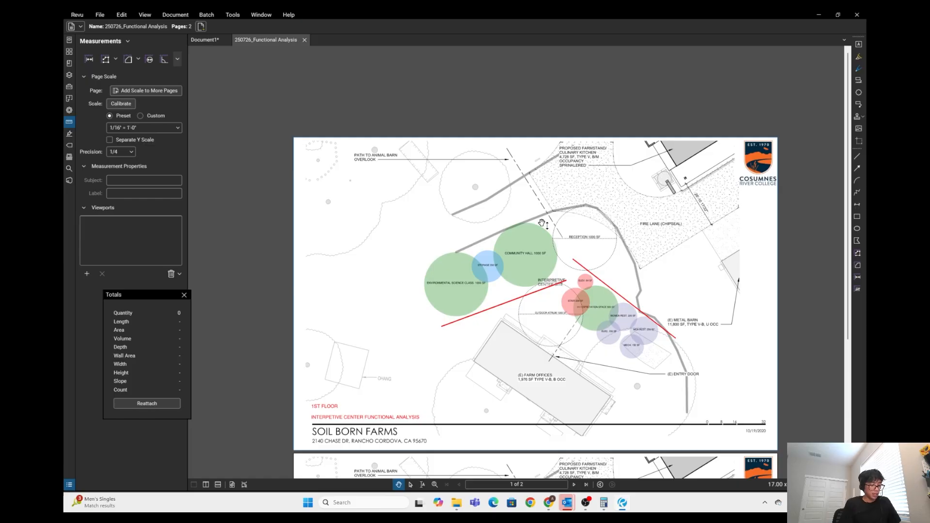
pyautogui.press('F11')
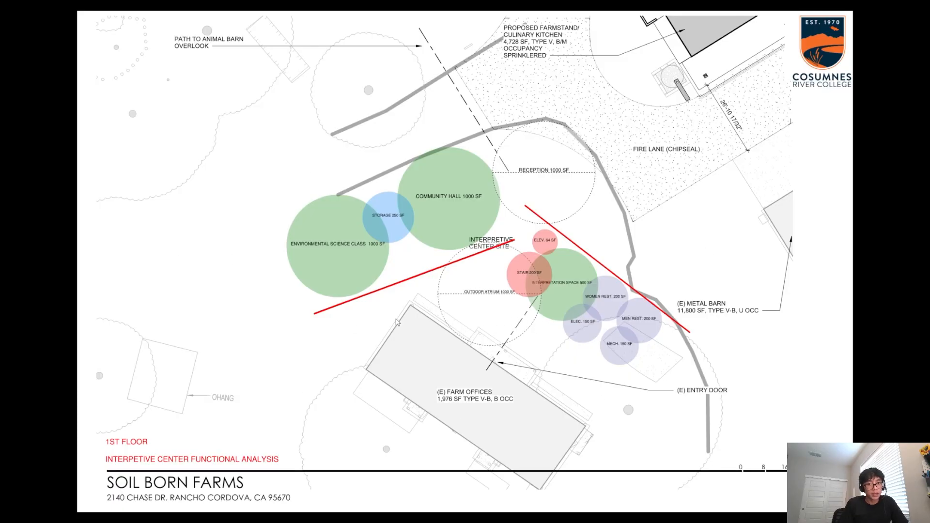
pyautogui.click(719, 276)
pyautogui.press('F11')
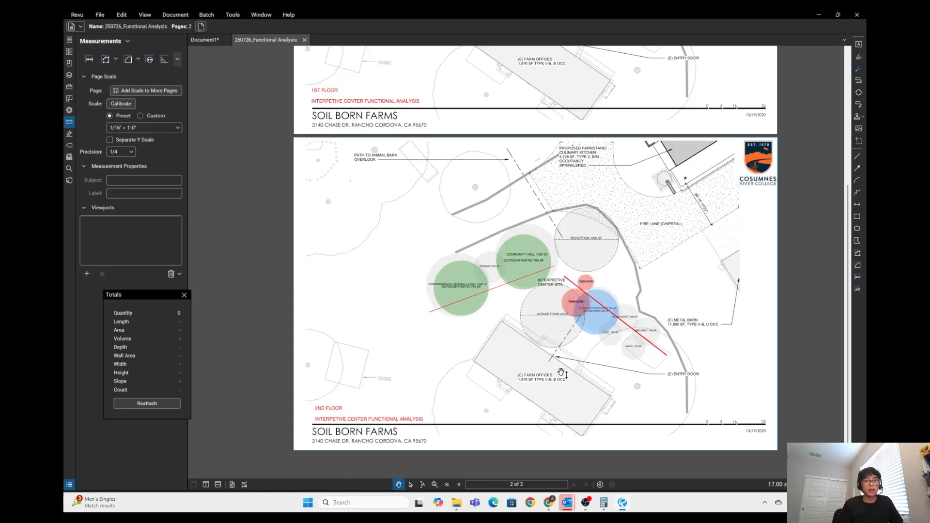
pyautogui.scroll(5, 679, 275)
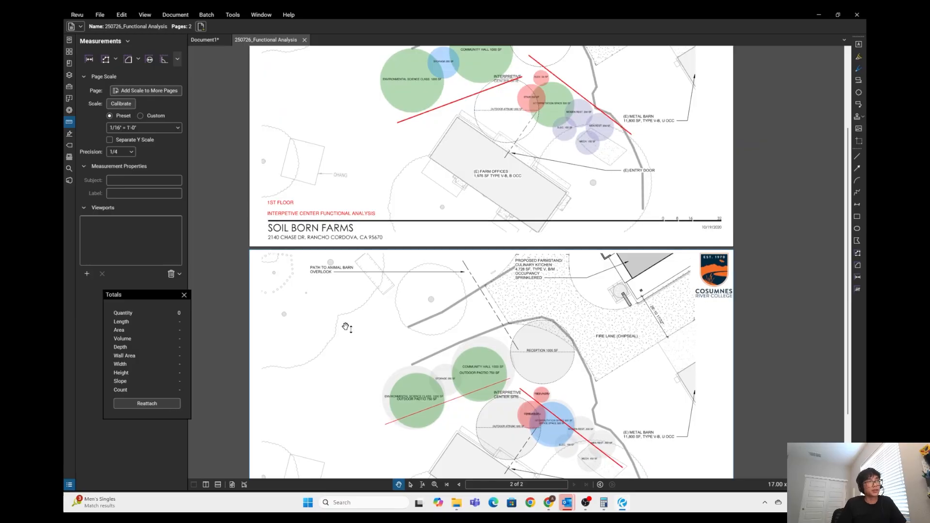
pyautogui.scroll(2, 574, 274)
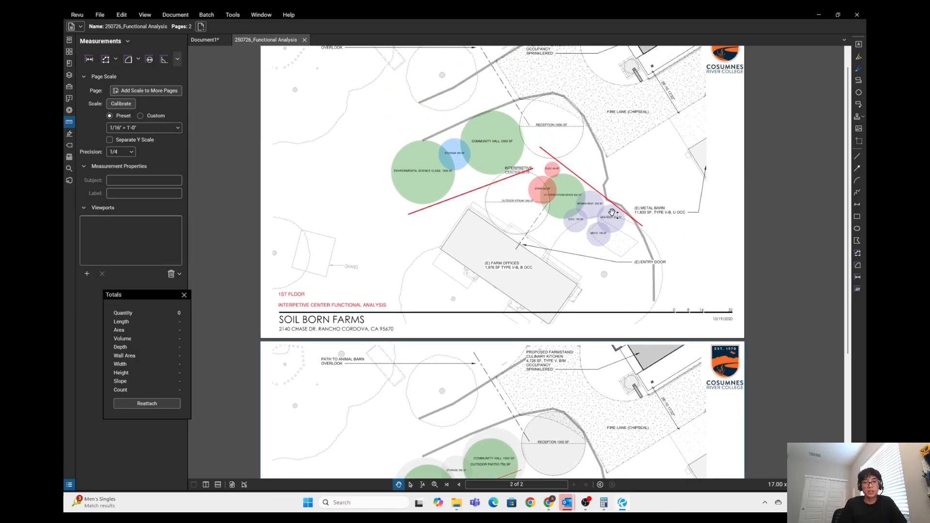
pyautogui.scroll(1, 499, 208)
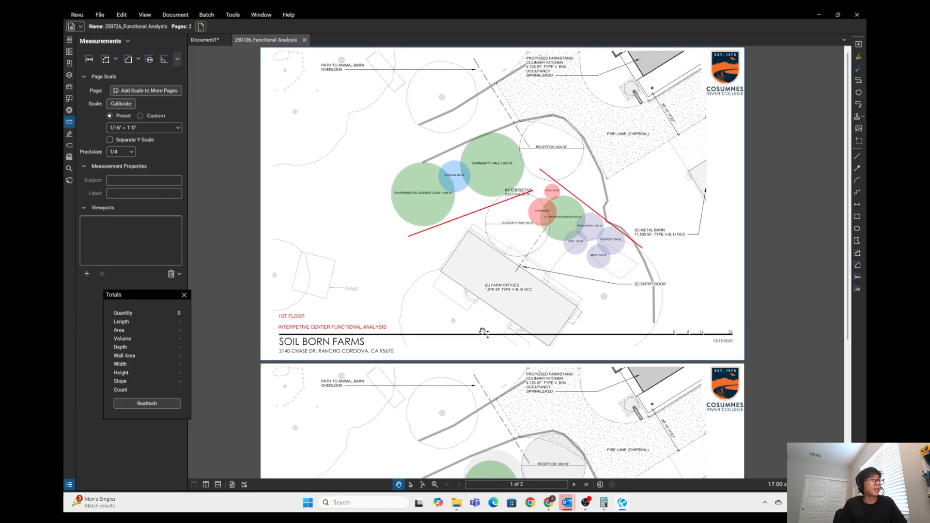
pyautogui.moveTo(483, 330); pyautogui.dragTo(482, 333)
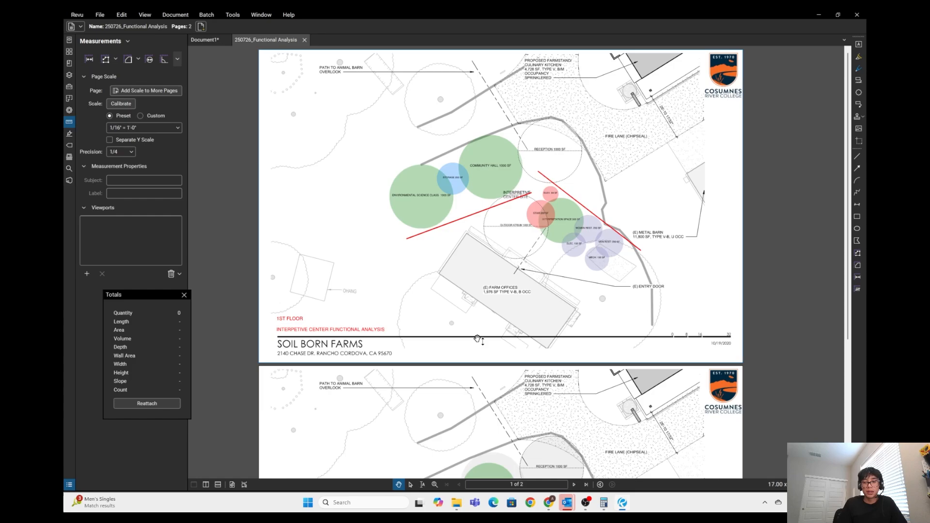